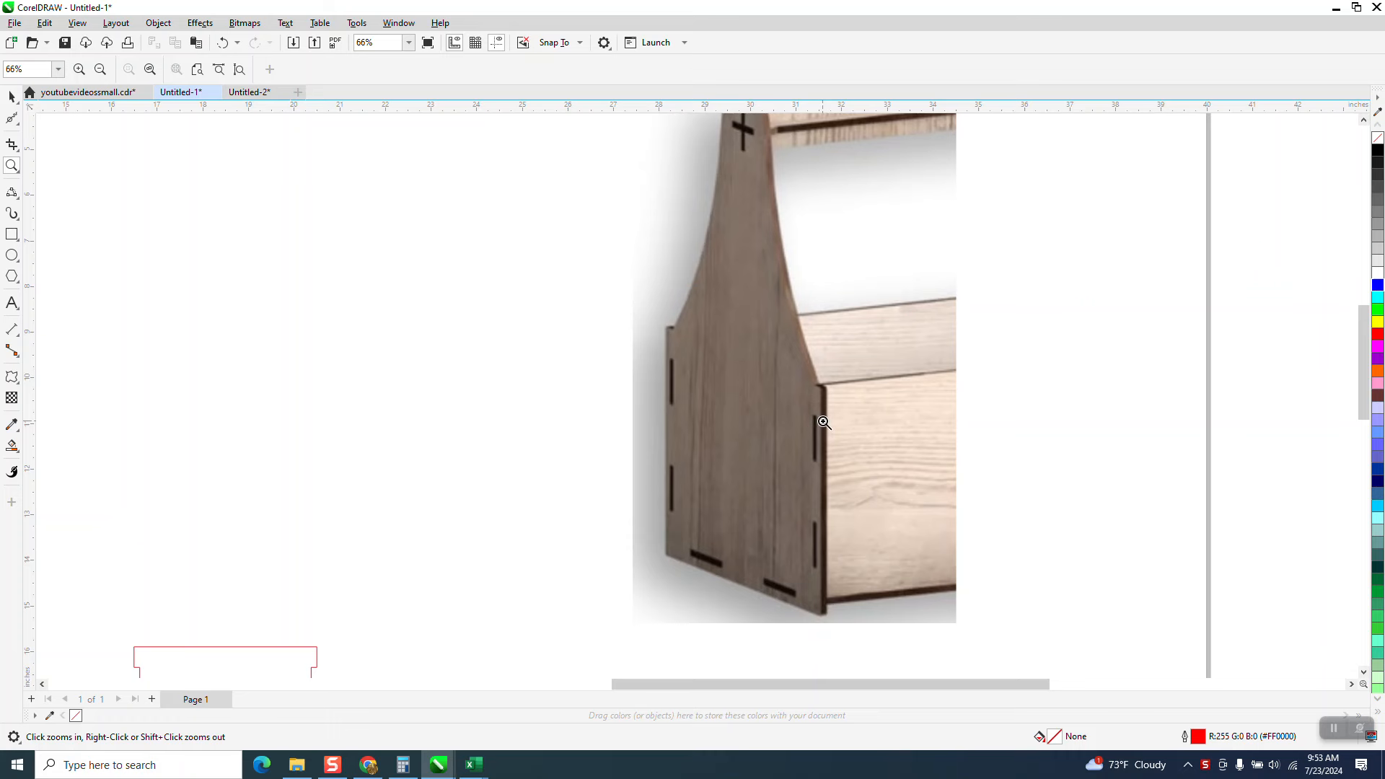
Review the toolbox reference photo and box panels, check the finger-joint box templates on Cuttle in Chrome, and return to CorelDRAW.
right_click(816, 524)
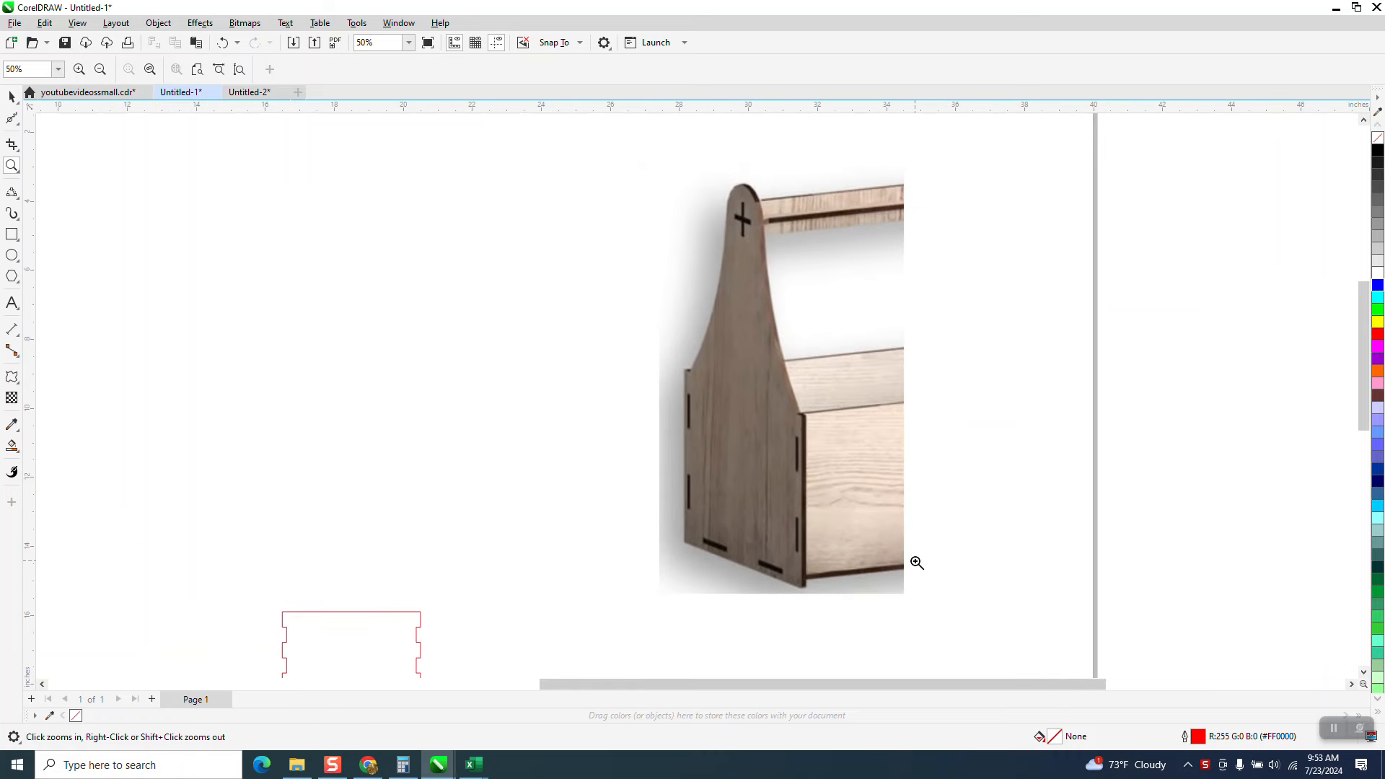
right_click(646, 318)
right_click(646, 318)
right_click(819, 442)
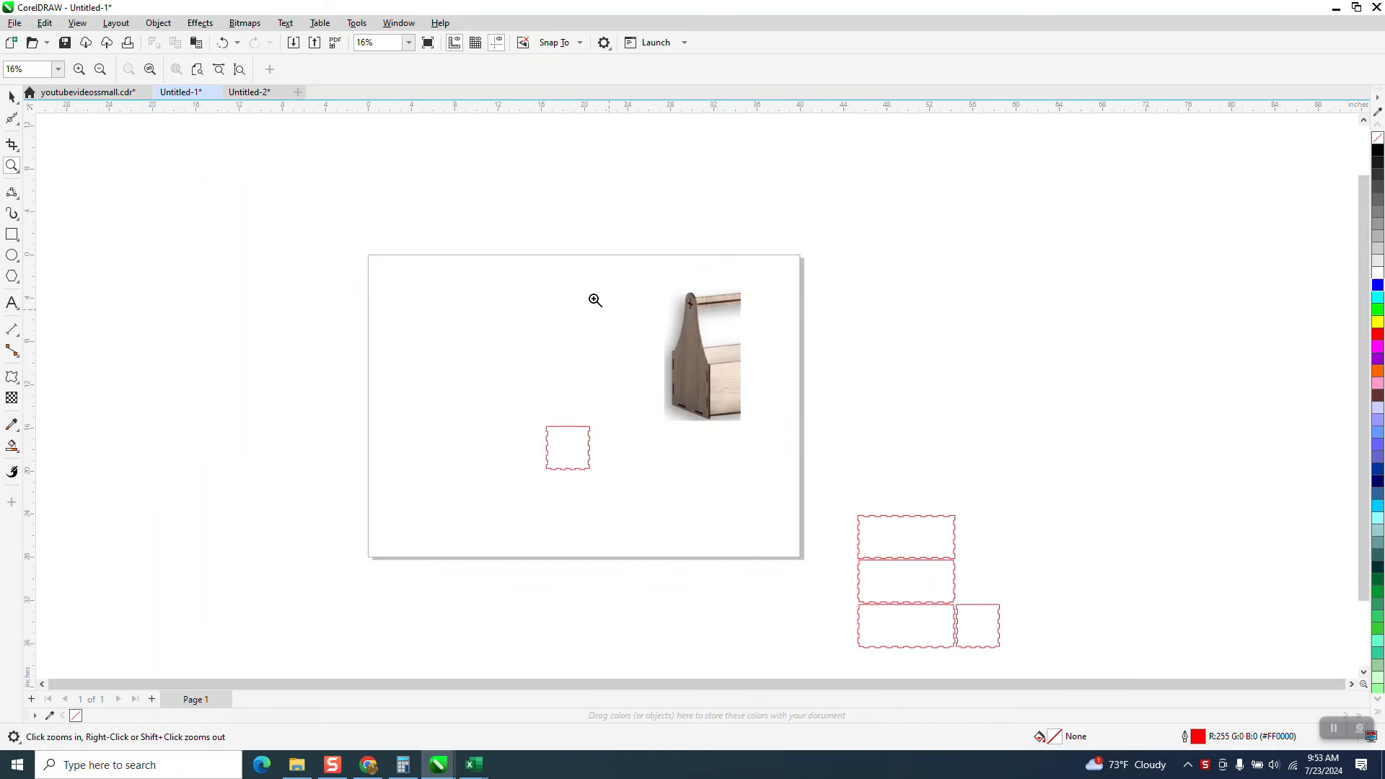
click(369, 764)
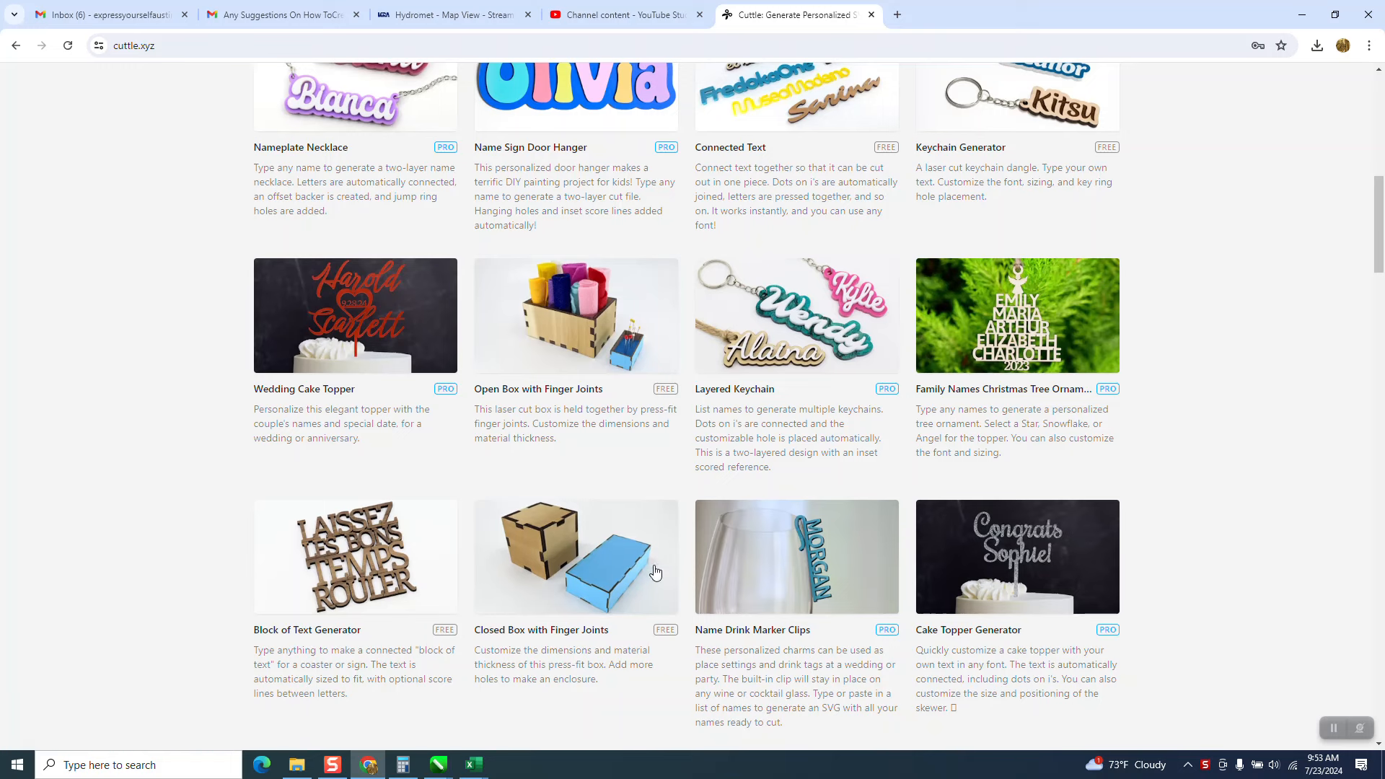
click(442, 767)
click(441, 708)
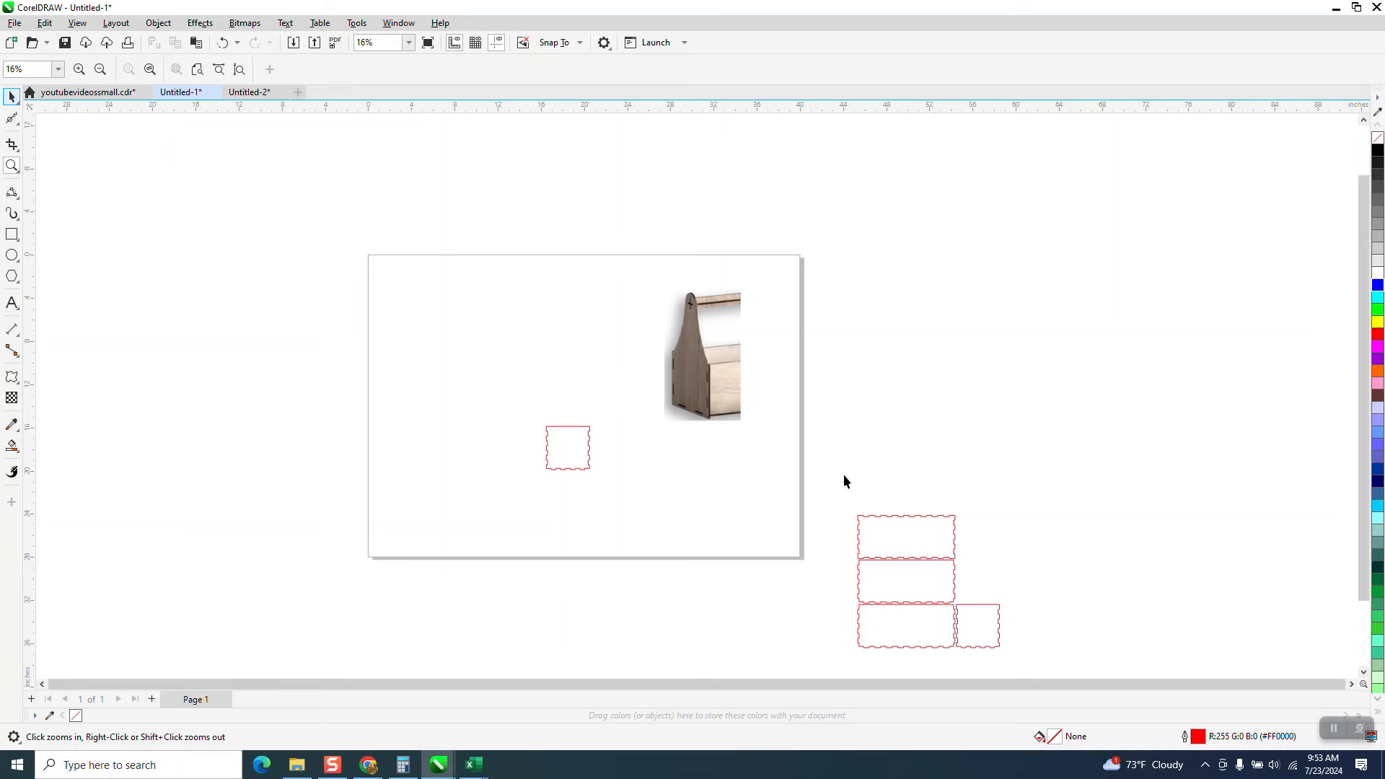
Separate the three long finger-jointed panels beside the page and place the outlying square panel next to the one on the page.
key(space)
drag(915, 521, 907, 360)
drag(908, 577, 896, 430)
click(910, 570)
drag(907, 625, 908, 483)
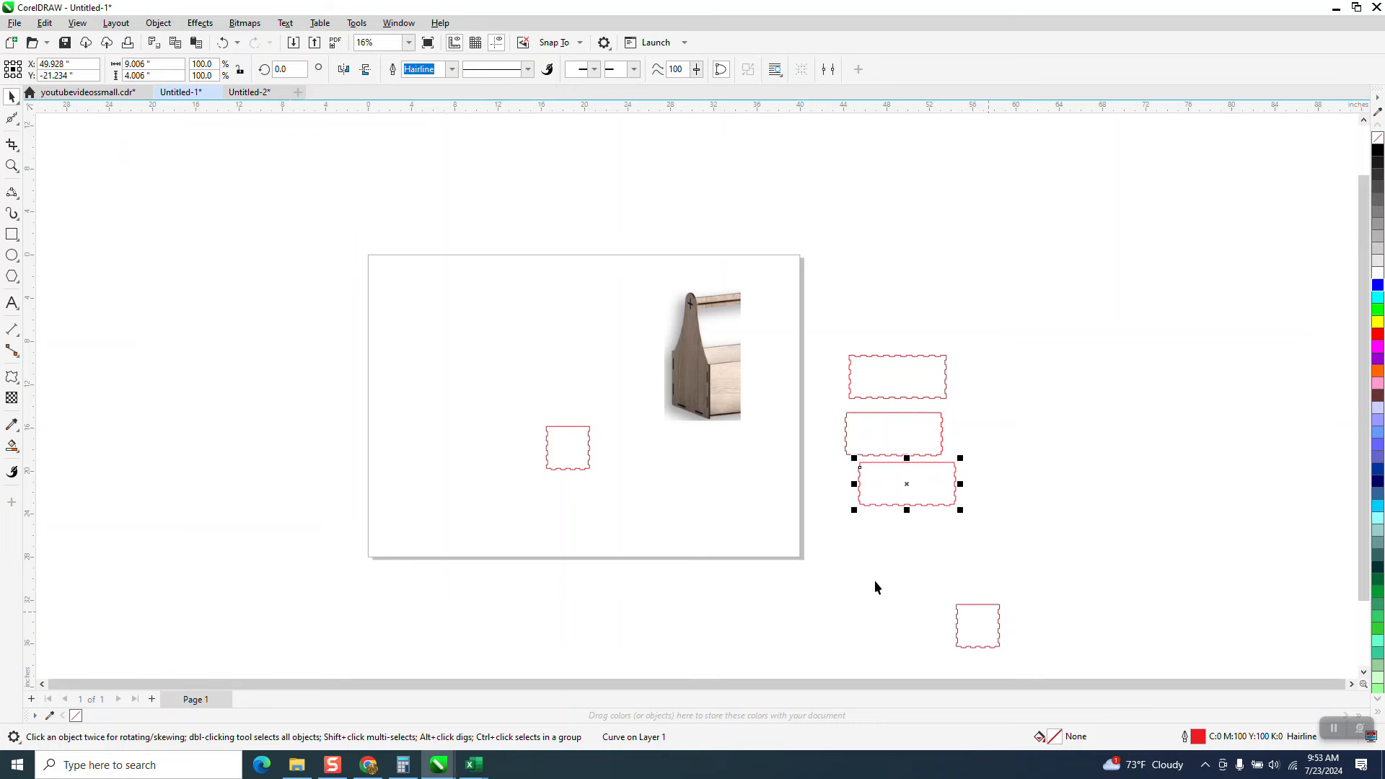
drag(975, 607, 618, 431)
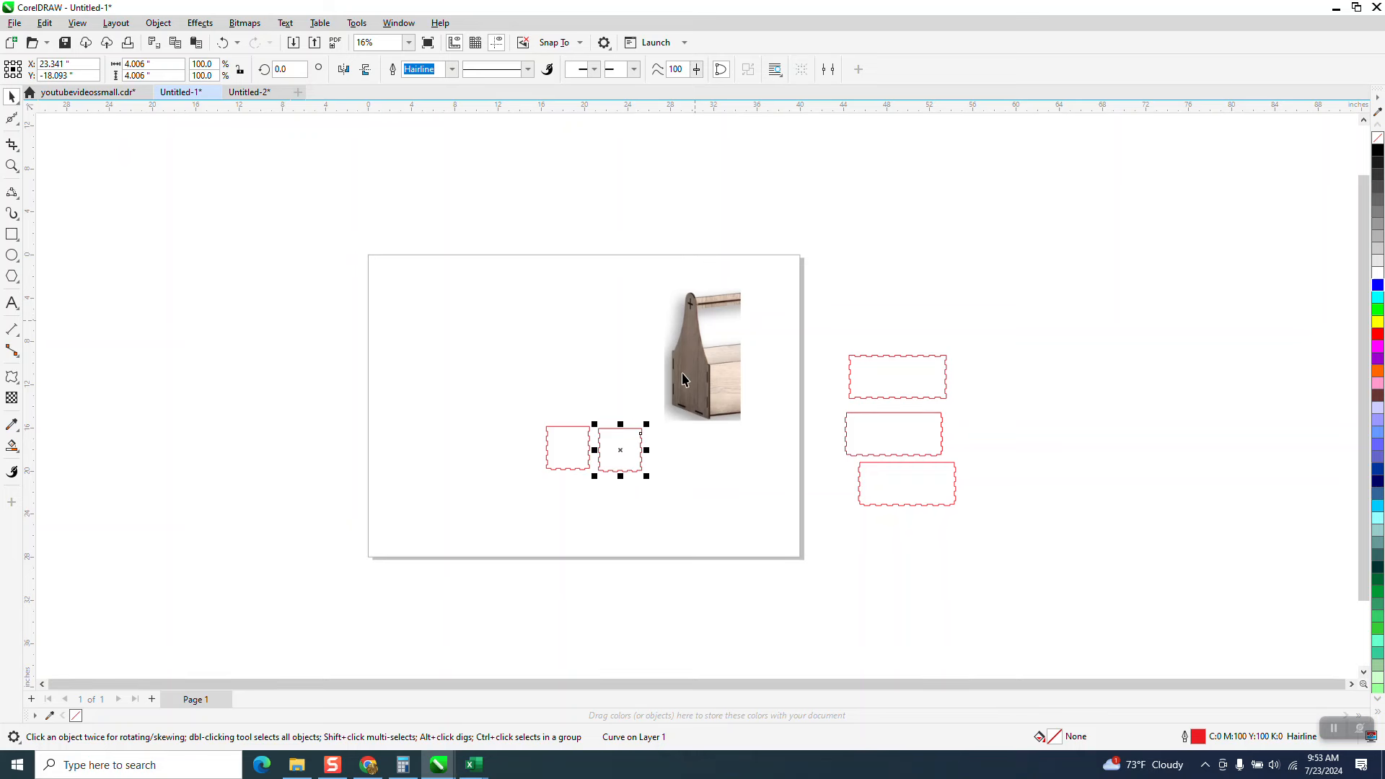
Delete the duplicate square end panel and centre the remaining one on the page.
click(12, 166)
drag(618, 272, 841, 495)
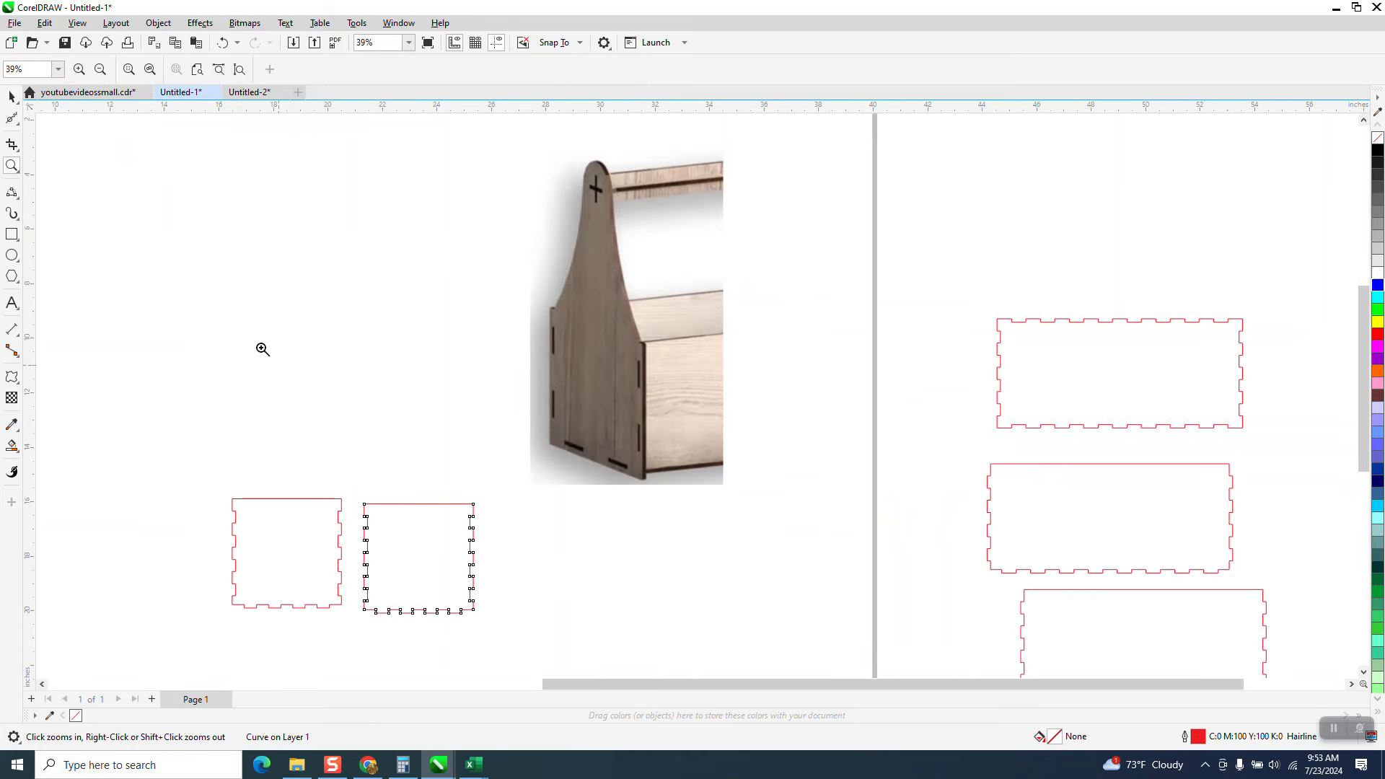
click(10, 99)
key(Delete)
click(306, 545)
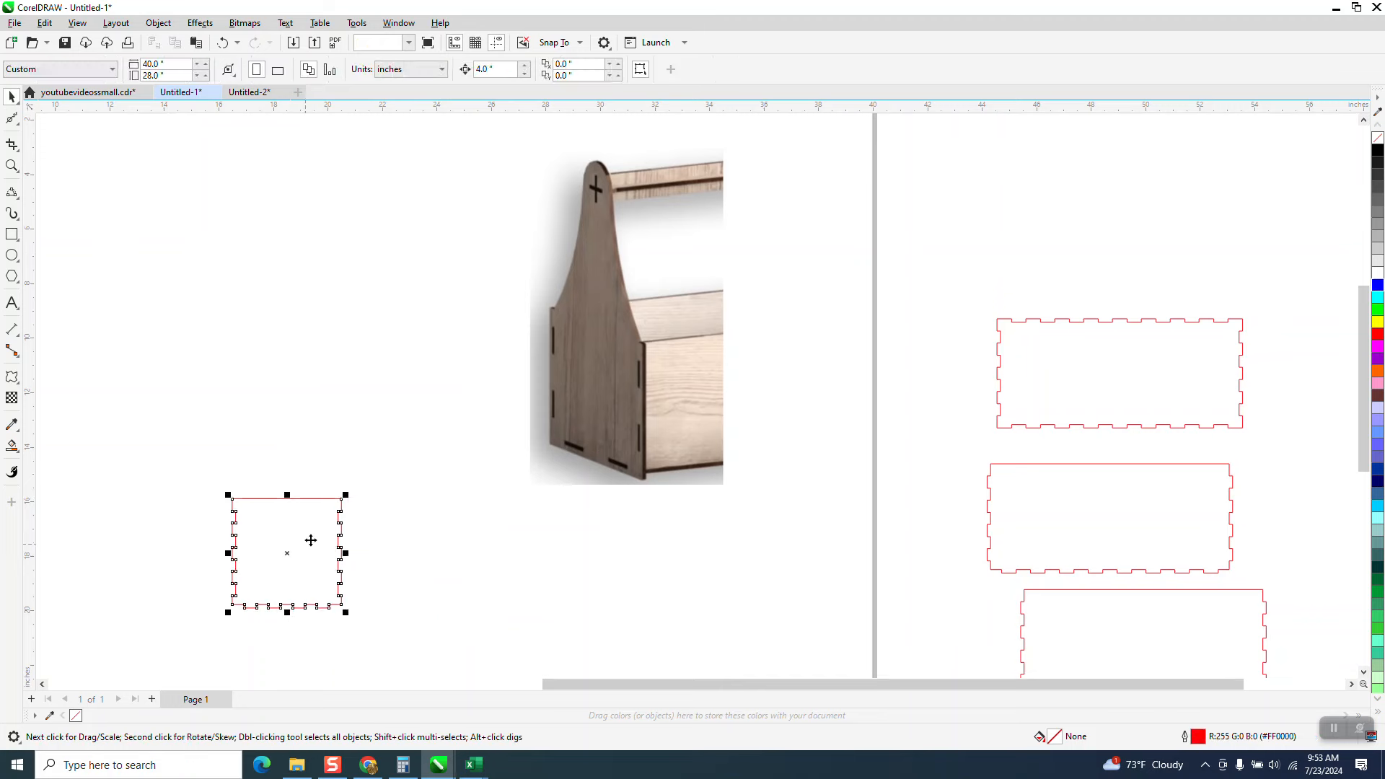
drag(310, 541, 350, 435)
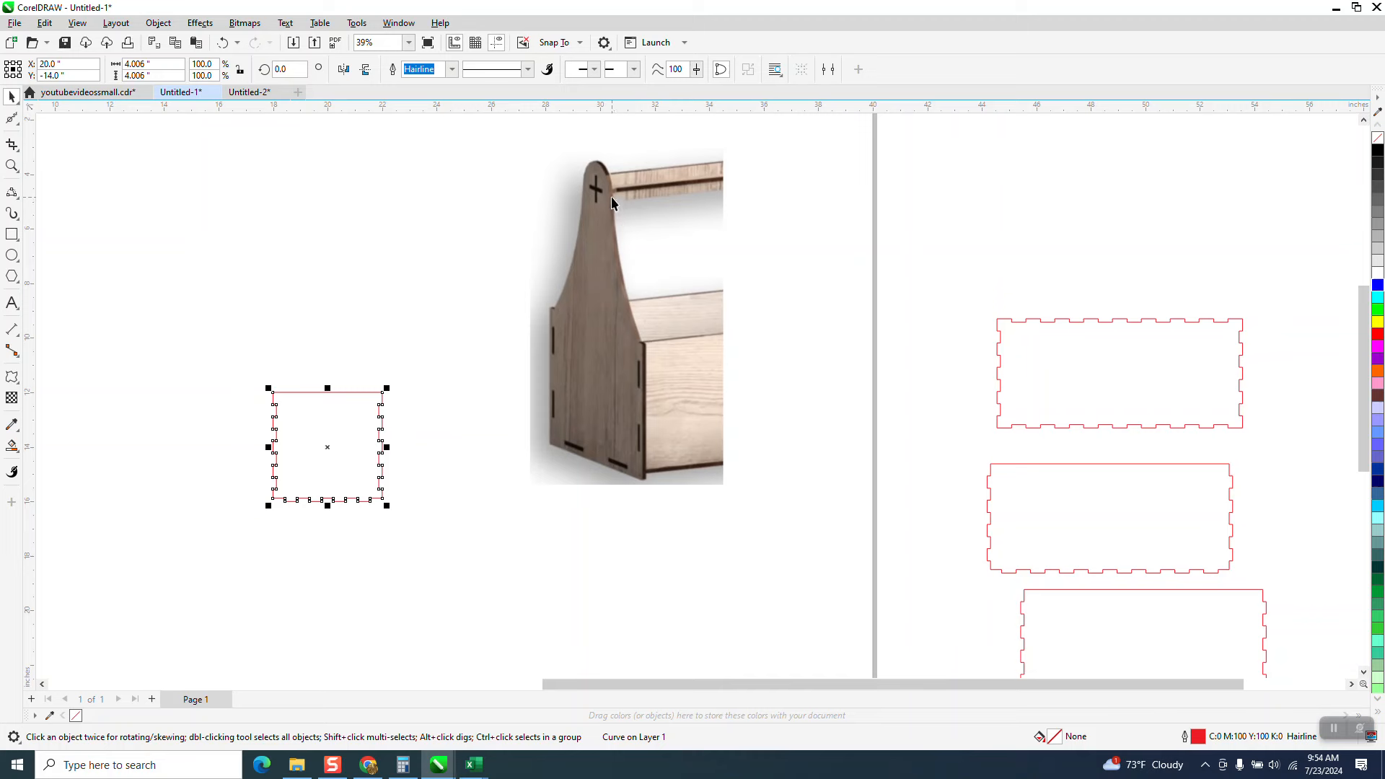
Draw a circle about 1.11 inches in diameter and centre it on the page inside the square panel.
click(14, 259)
drag(379, 262, 349, 293)
key(p)
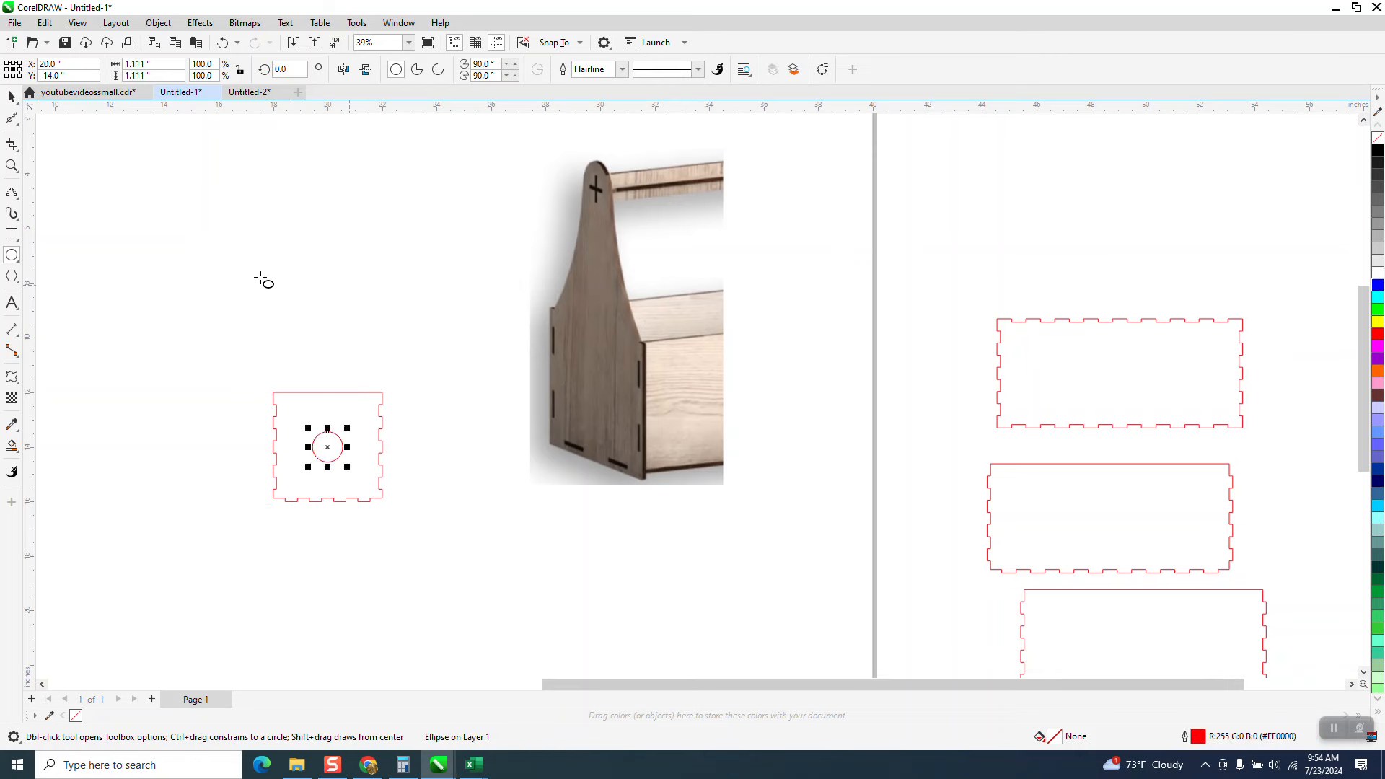
key(space)
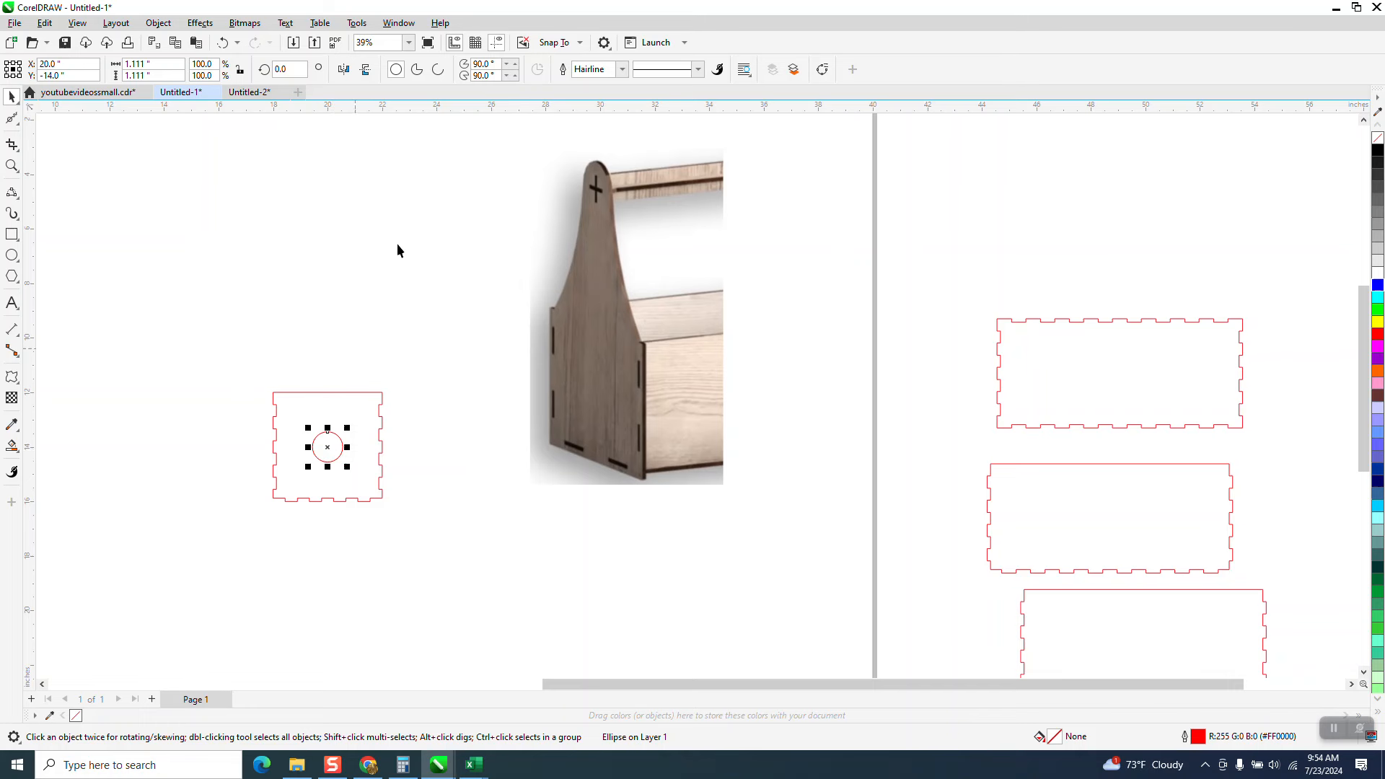
Set the nudge distance to 7 inches and move the circle straight up by that distance.
key(Escape)
click(470, 72)
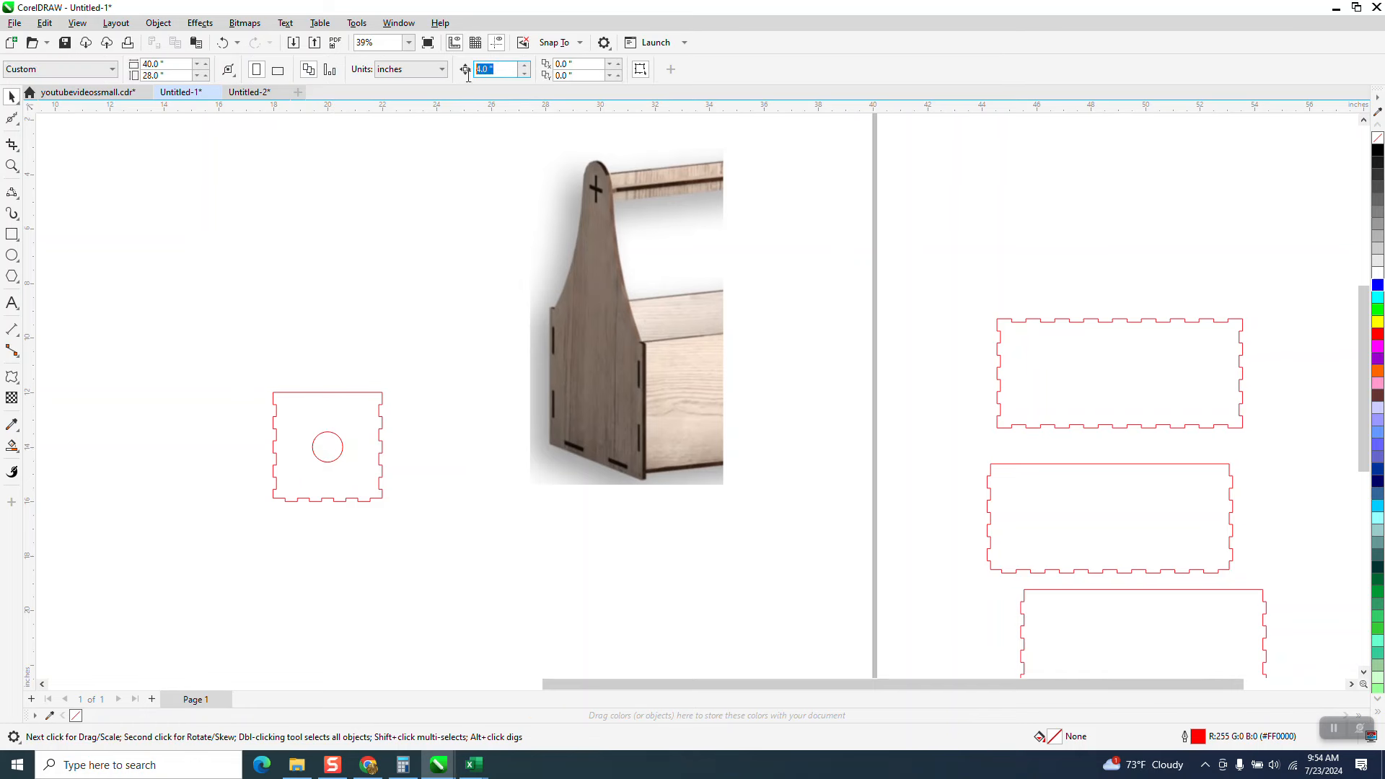
text(7)
click(337, 453)
key(Up)
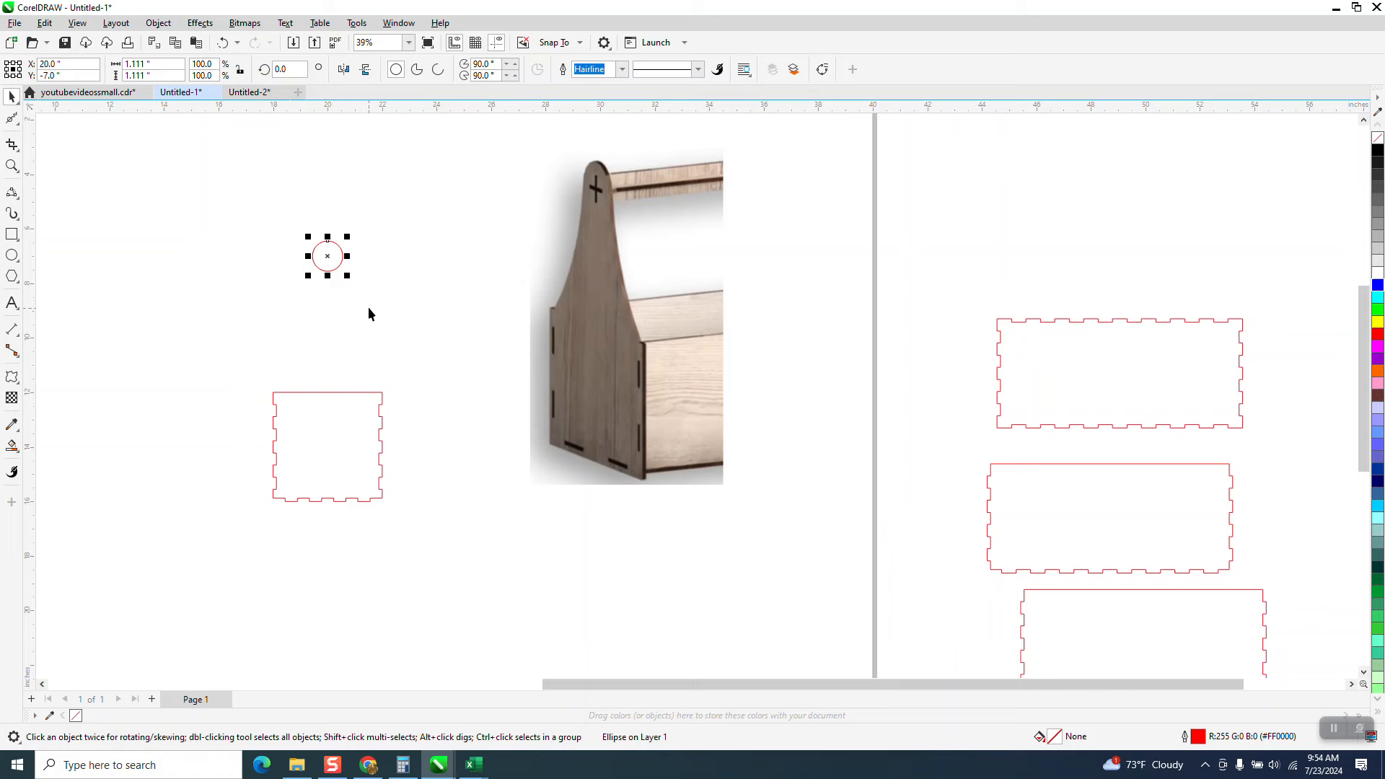
Add a one-step outside contour with a 0.25 inch offset to the circle and break the contour apart.
click(157, 24)
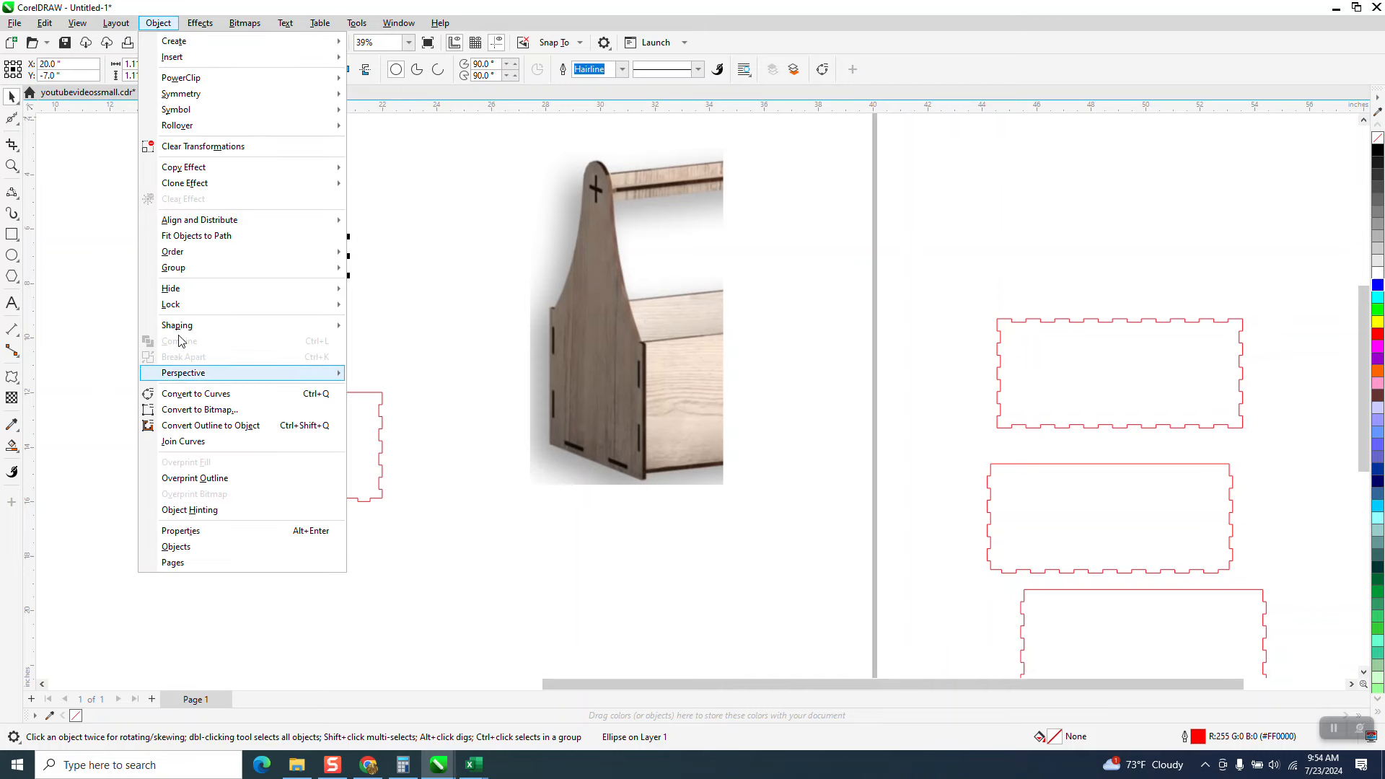
mouse_move(200, 23)
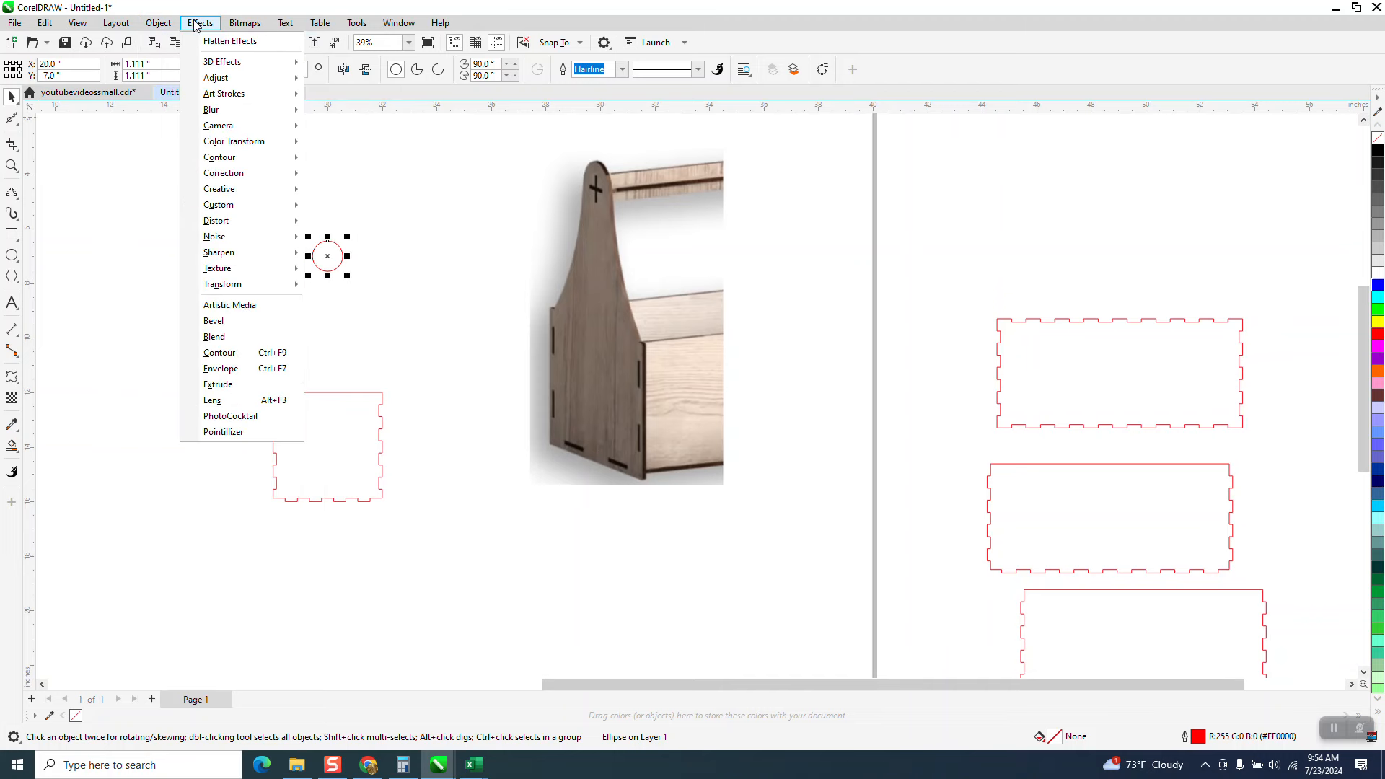
click(248, 356)
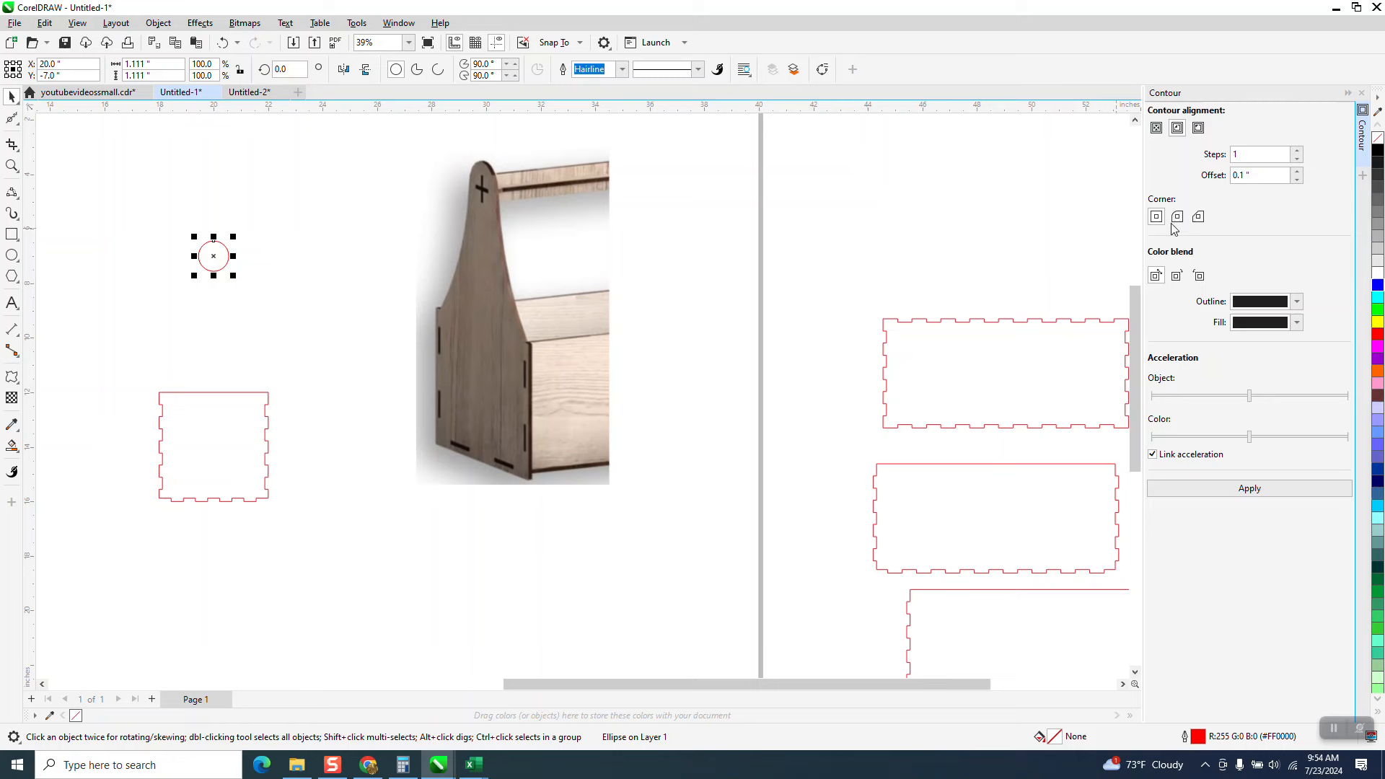
click(1198, 128)
click(1259, 175)
text(.25)
click(1261, 491)
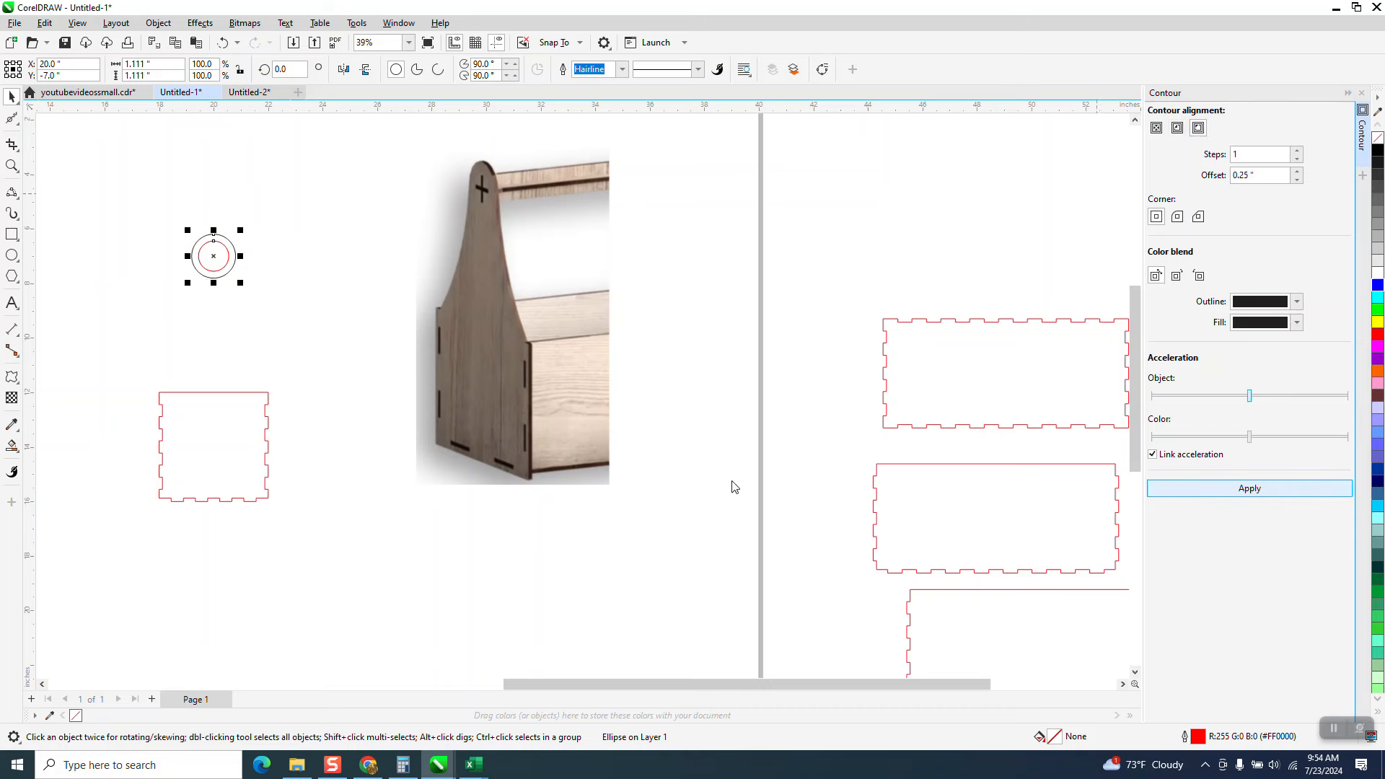
click(158, 23)
click(240, 358)
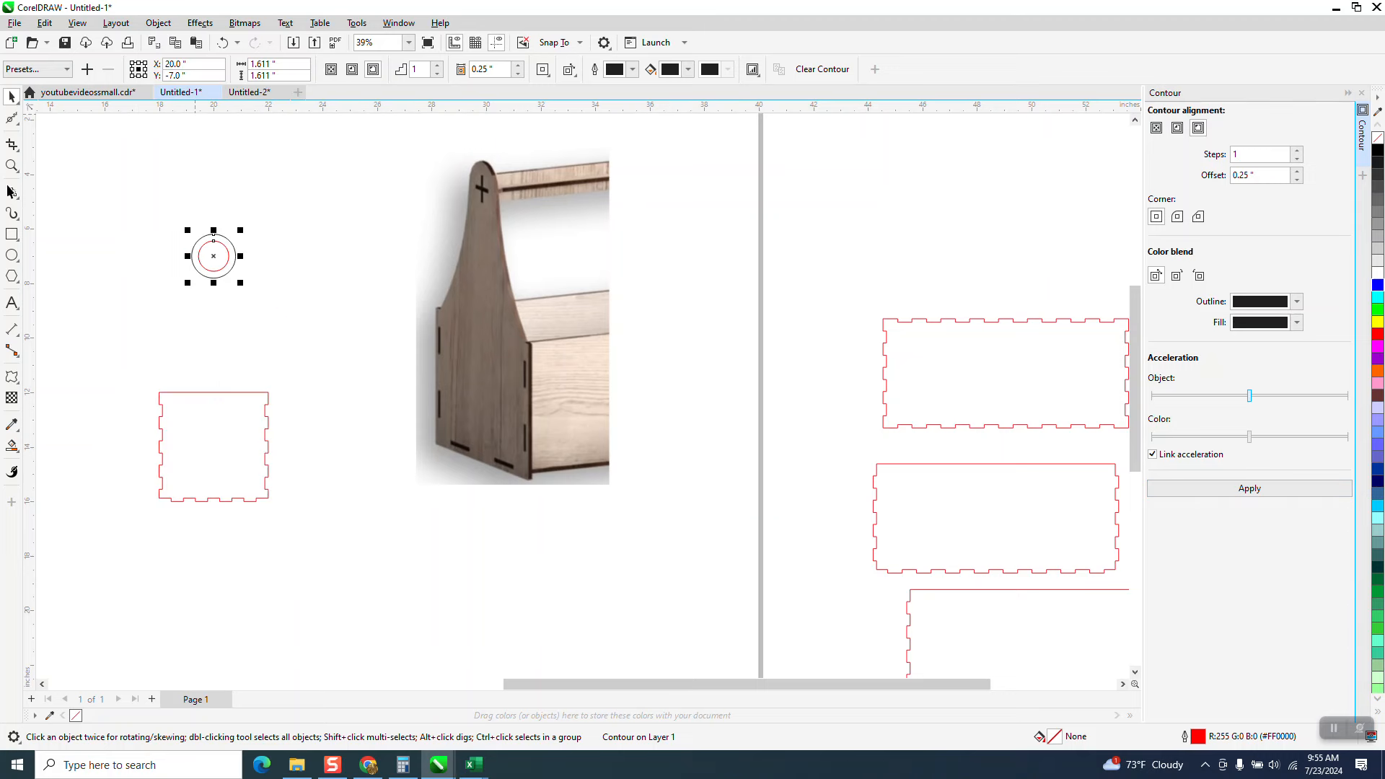
Draw a 3-Point Curve from the outer circle's left quadrant to the square panel's upper-left corner, bowed inward like the reference handle.
click(11, 165)
drag(109, 215, 504, 540)
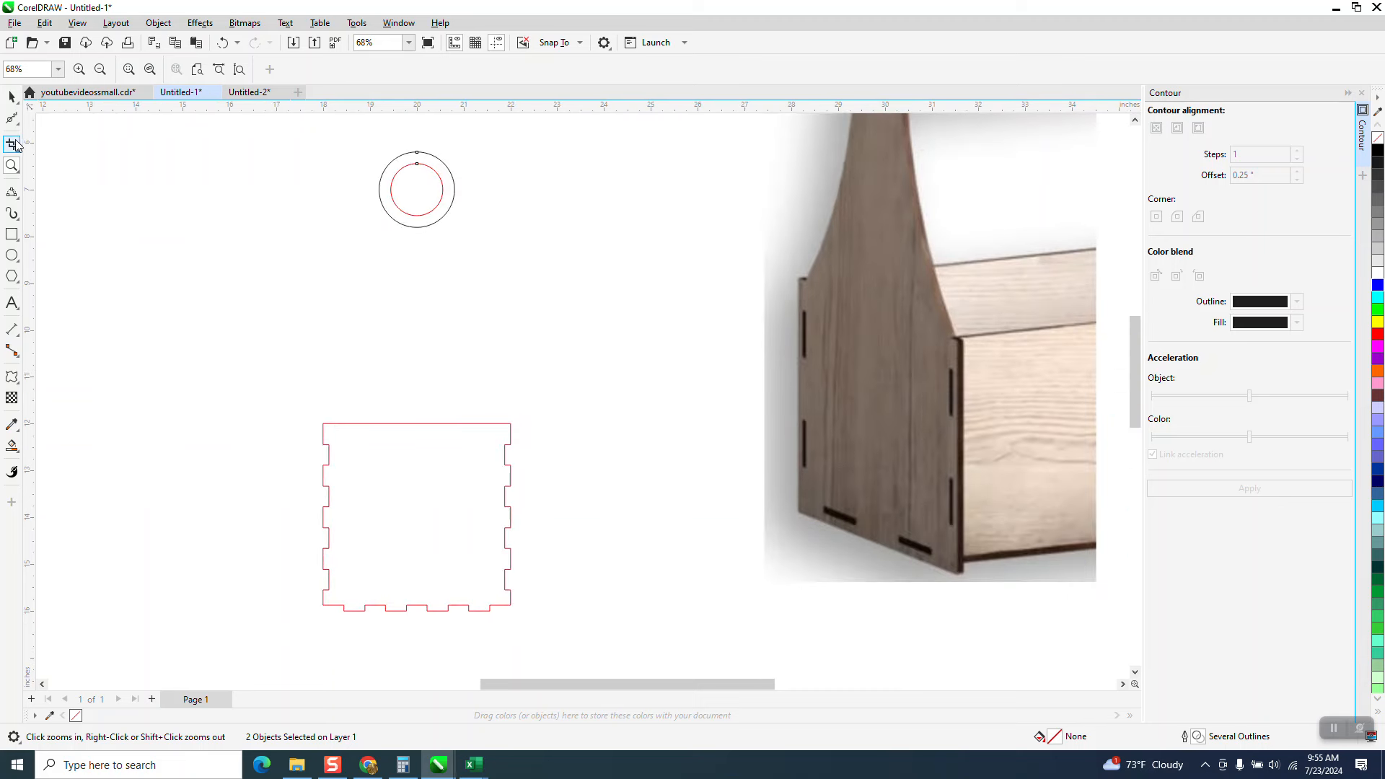
click(18, 218)
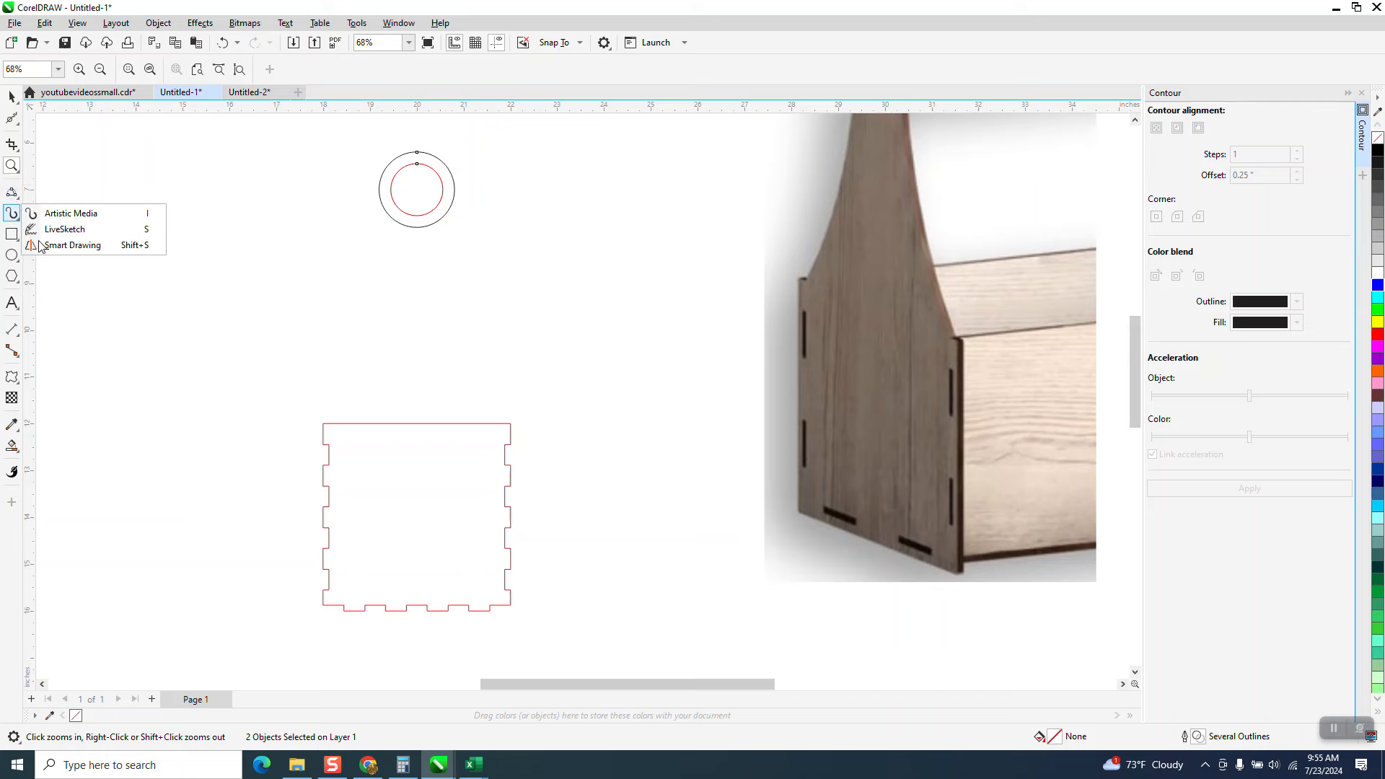
click(13, 194)
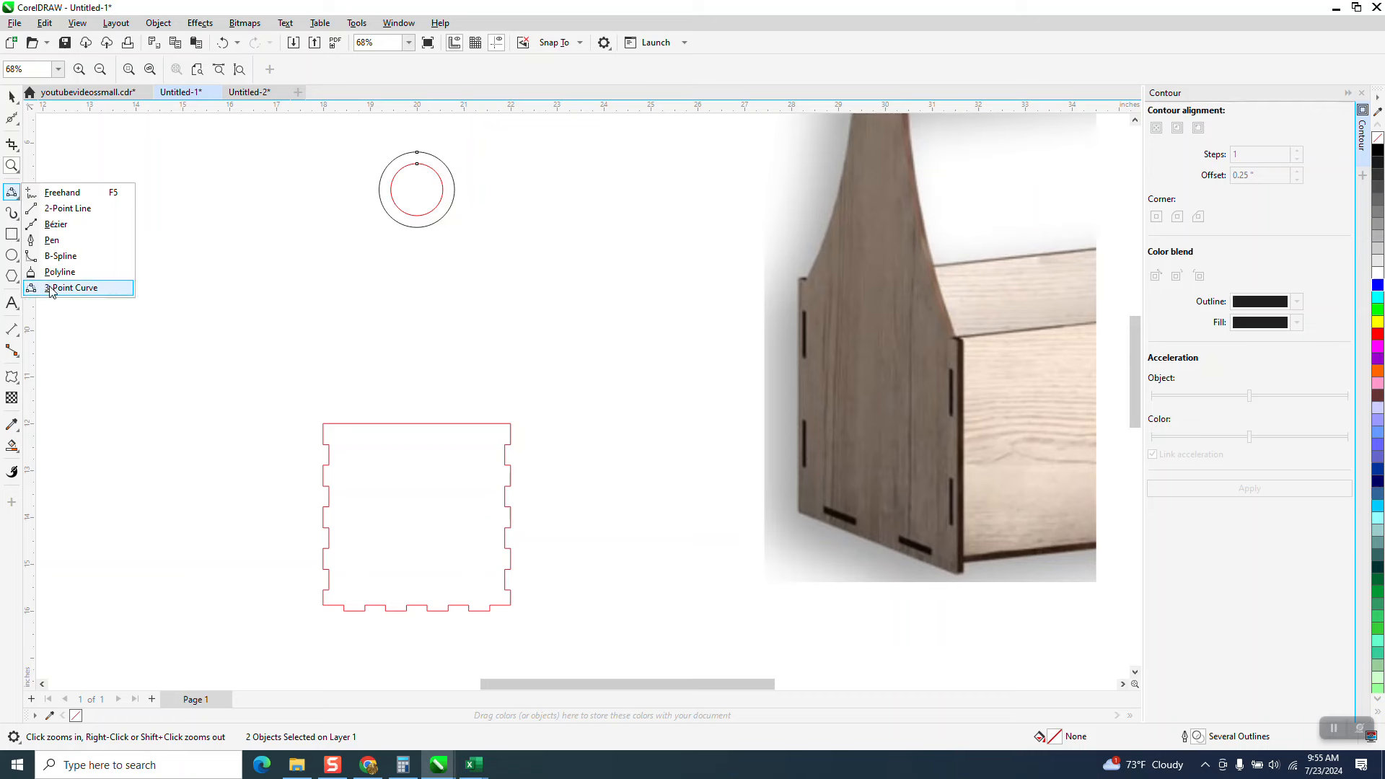
click(71, 288)
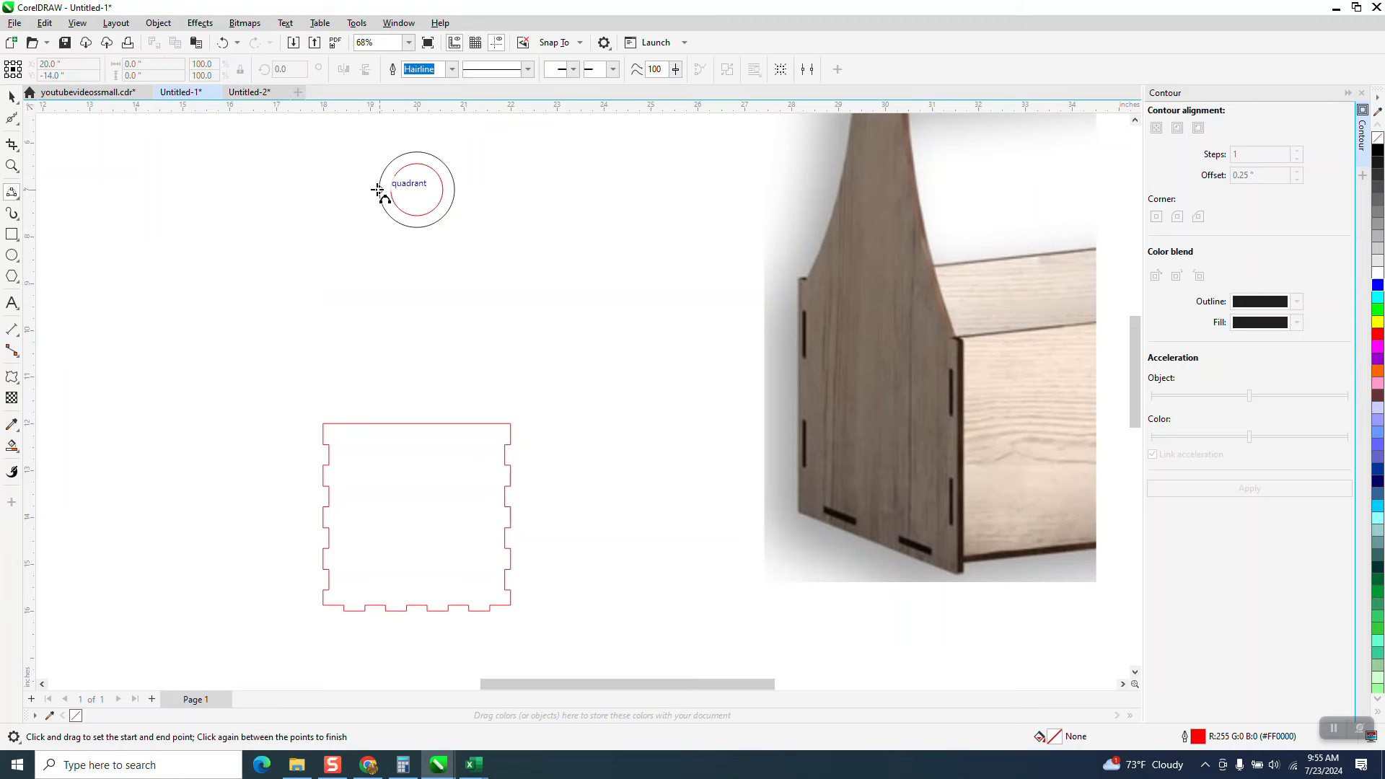
drag(377, 190, 325, 423)
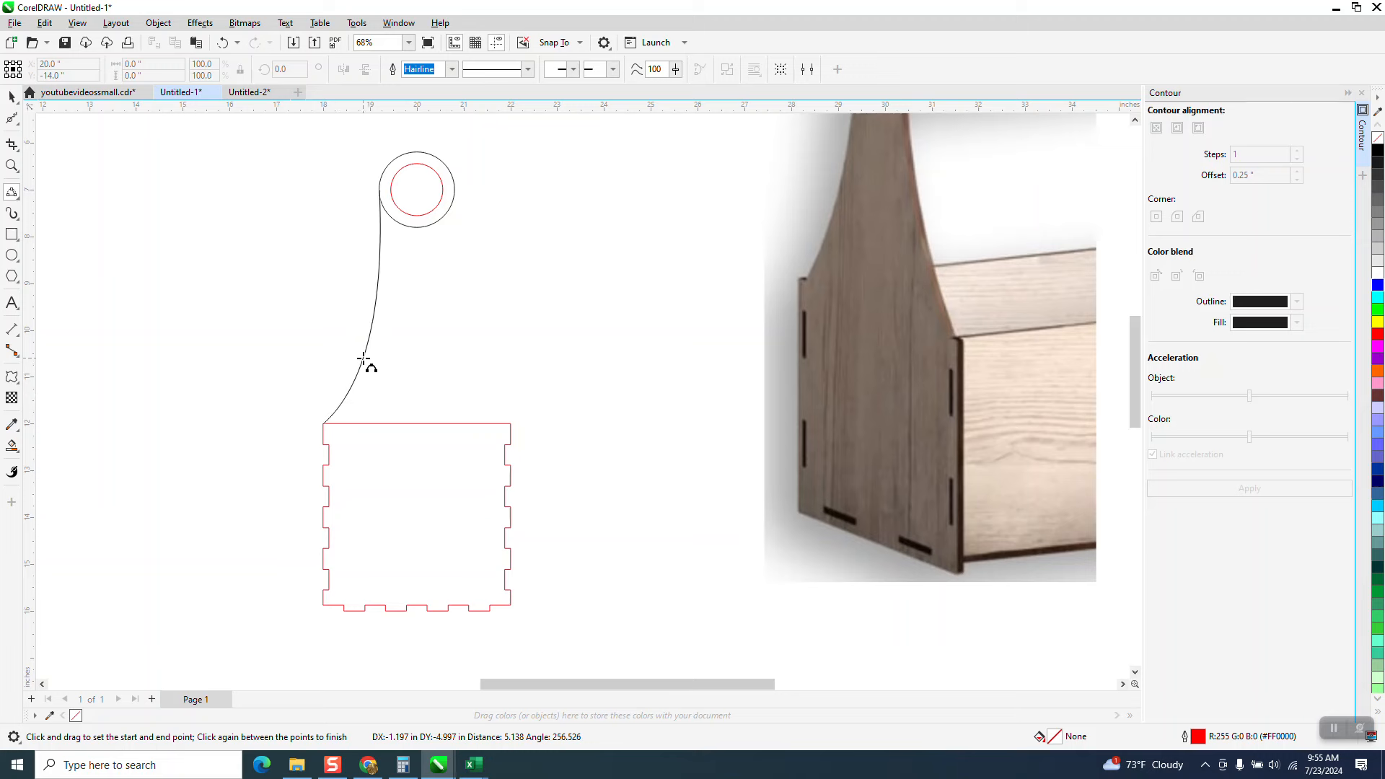
click(363, 359)
Mirror a copy of the side curve horizontally and place it between the outer circle's right quadrant and the panel's upper-right corner.
click(11, 96)
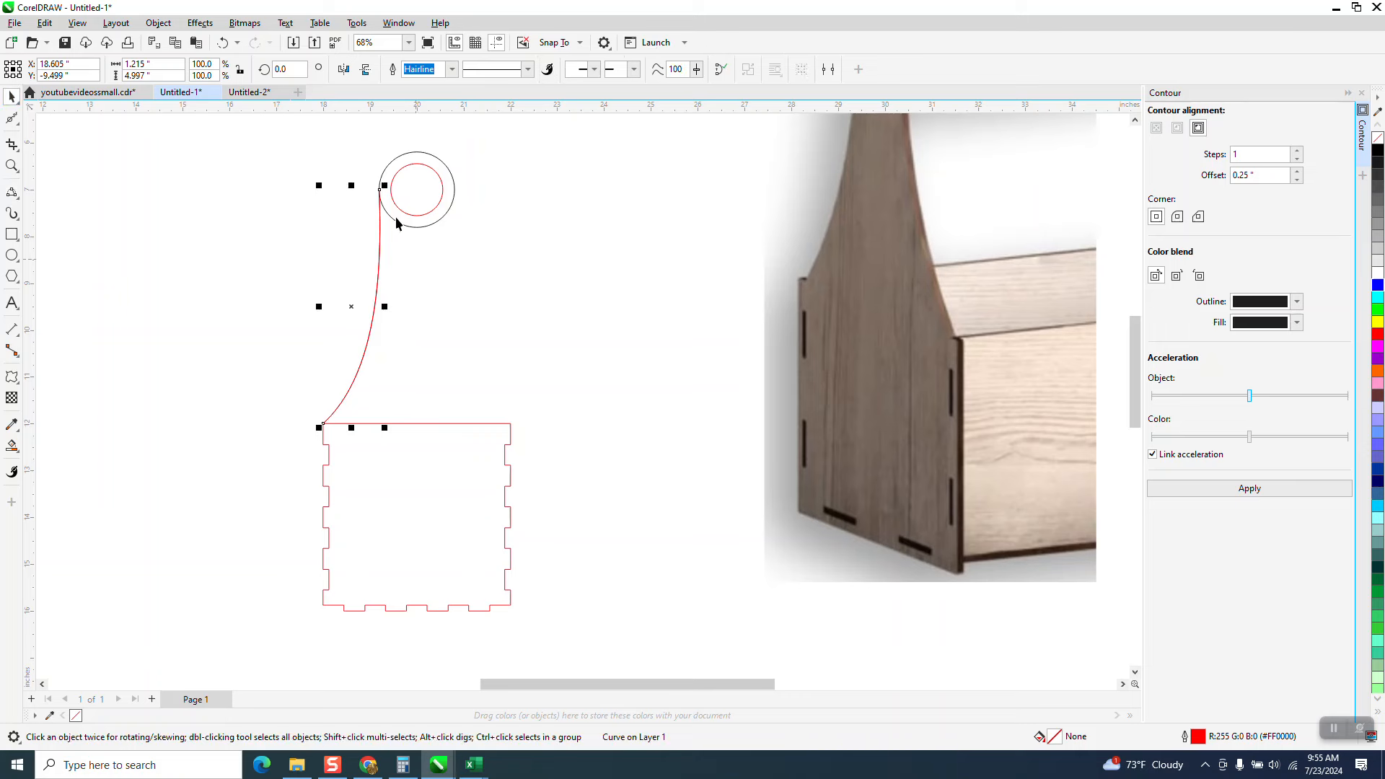
click(345, 70)
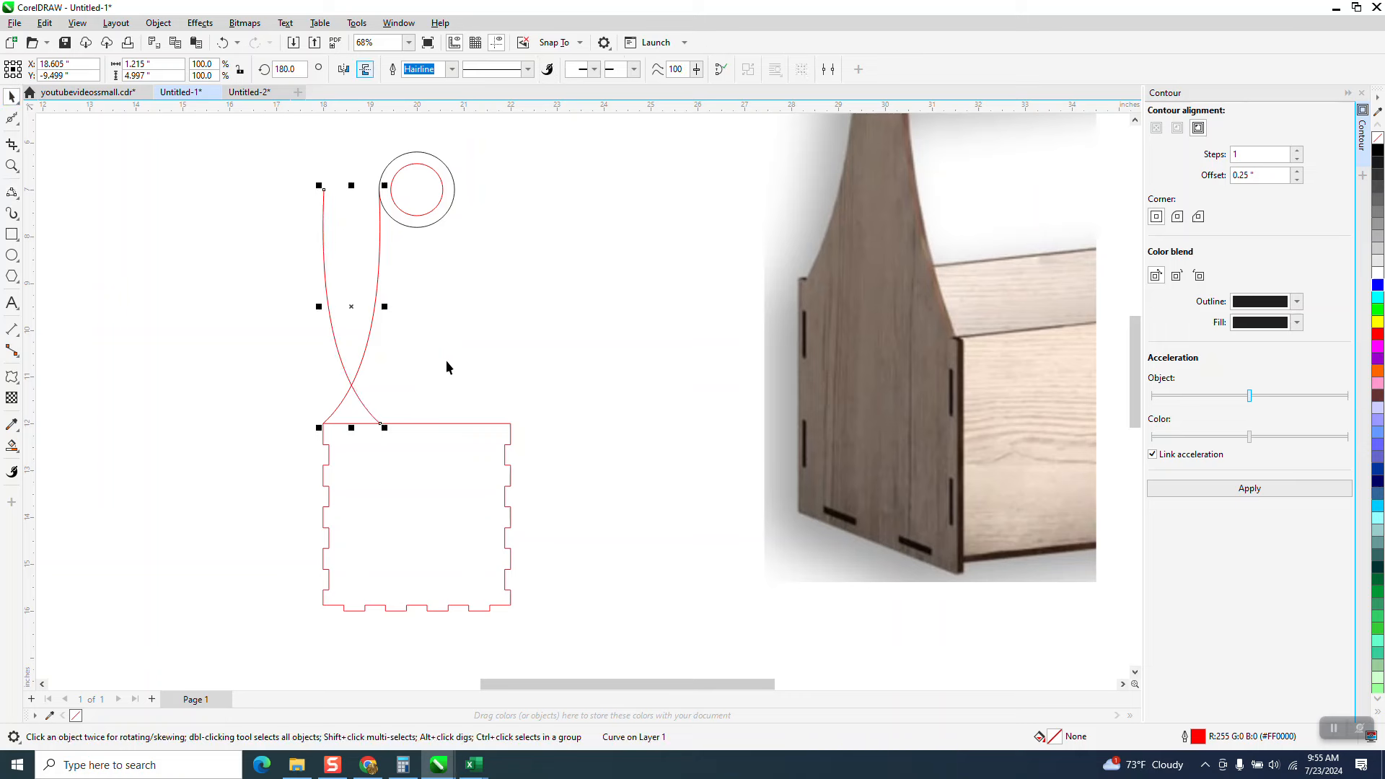
drag(381, 427, 511, 426)
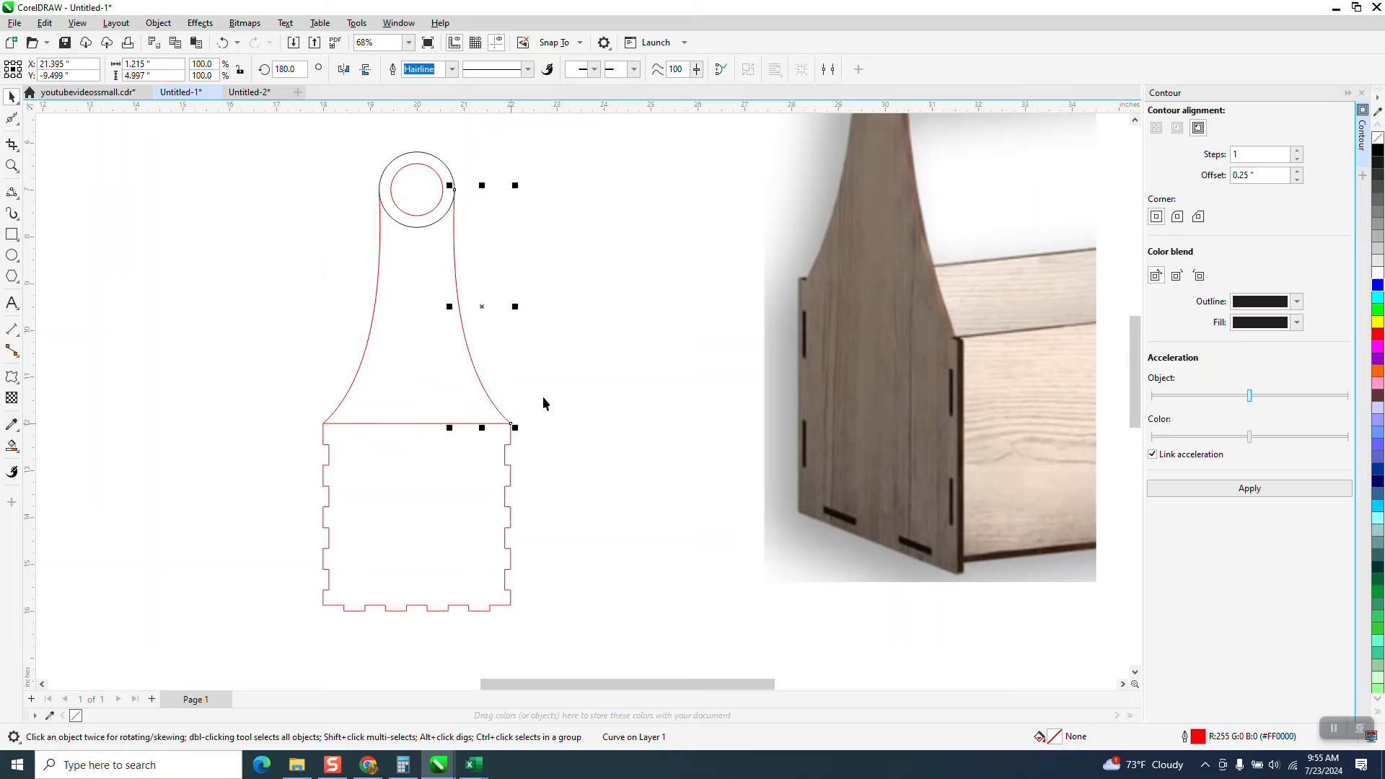
Remove the panel's top edge and the lower arc of the outer circle with Virtual Segment Delete.
click(14, 147)
click(58, 176)
drag(417, 375, 423, 483)
click(432, 226)
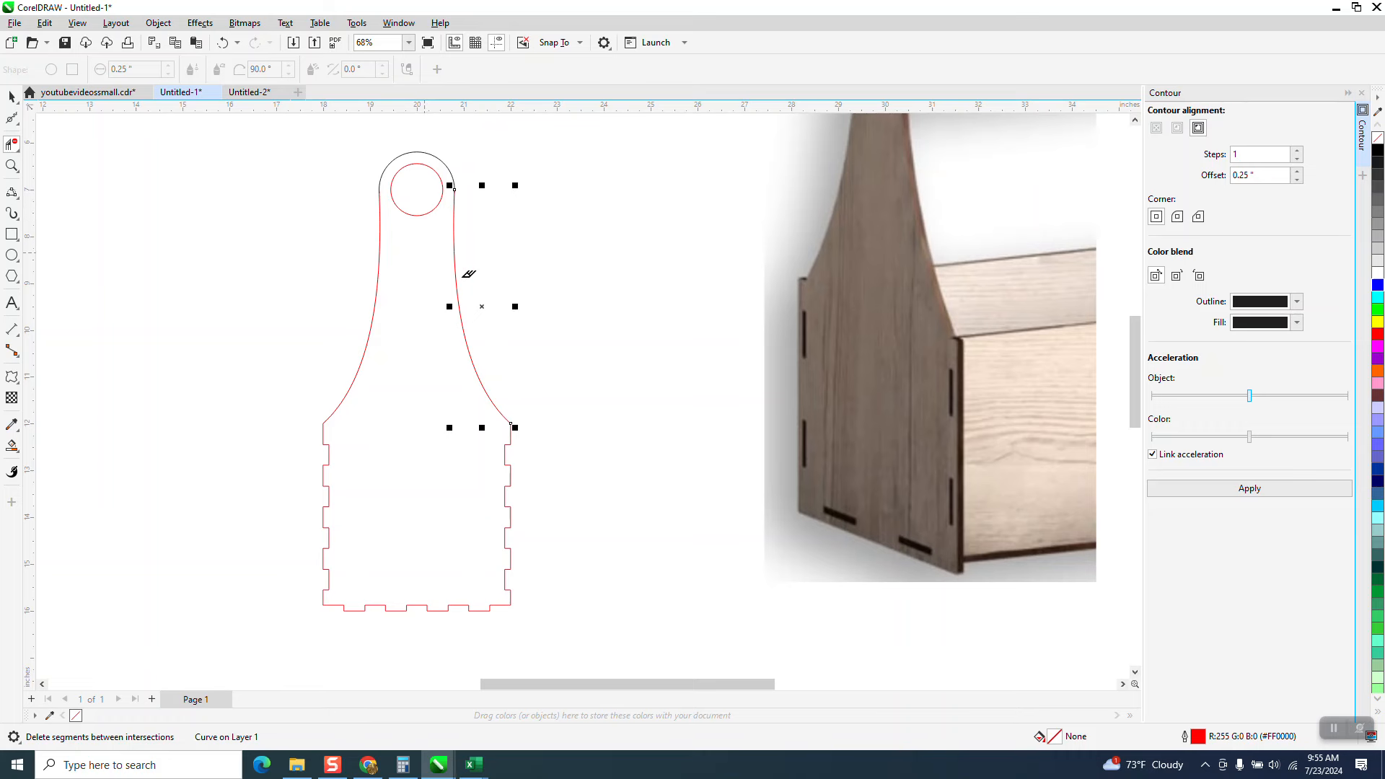
Examine the joins between the rounded handle top, the side curves and the panel.
click(12, 166)
click(484, 244)
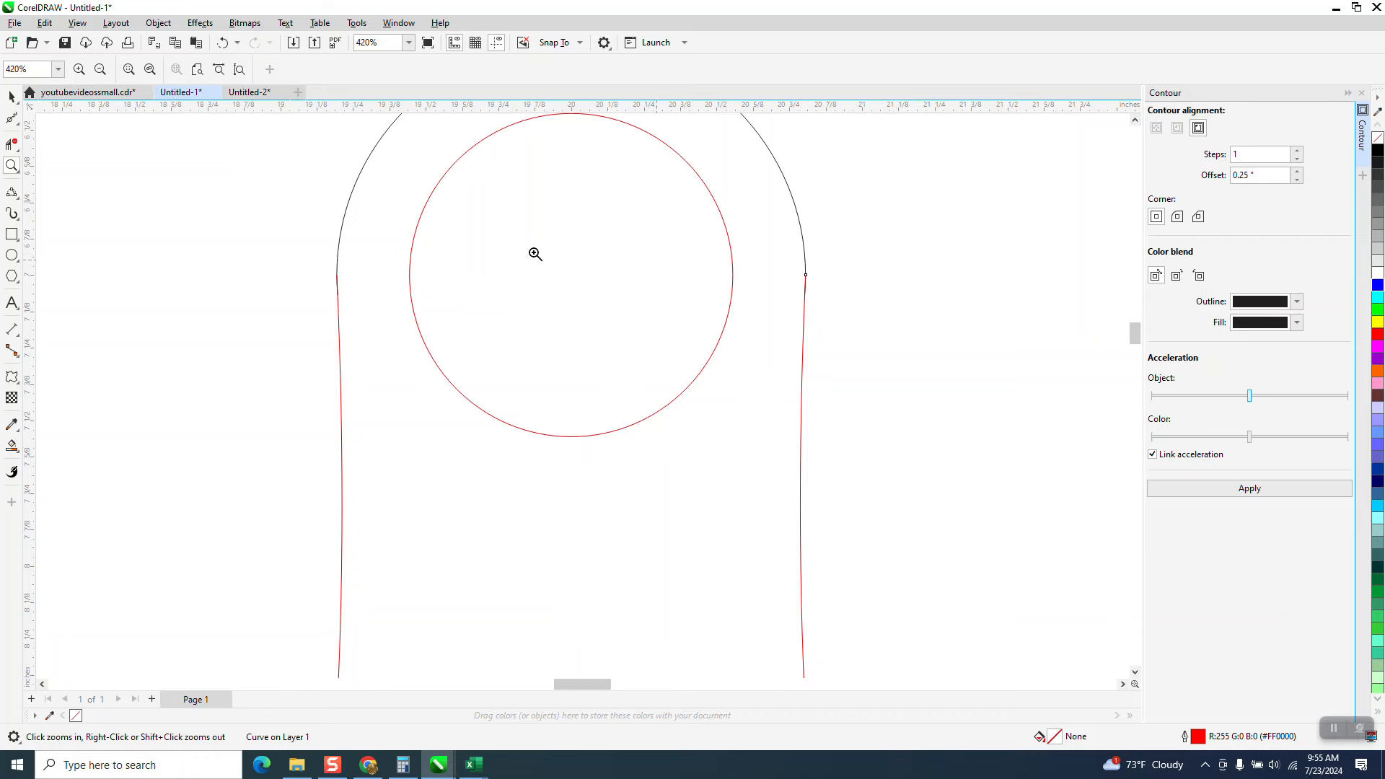
scroll(530, 254, down, 3)
click(12, 96)
click(566, 346)
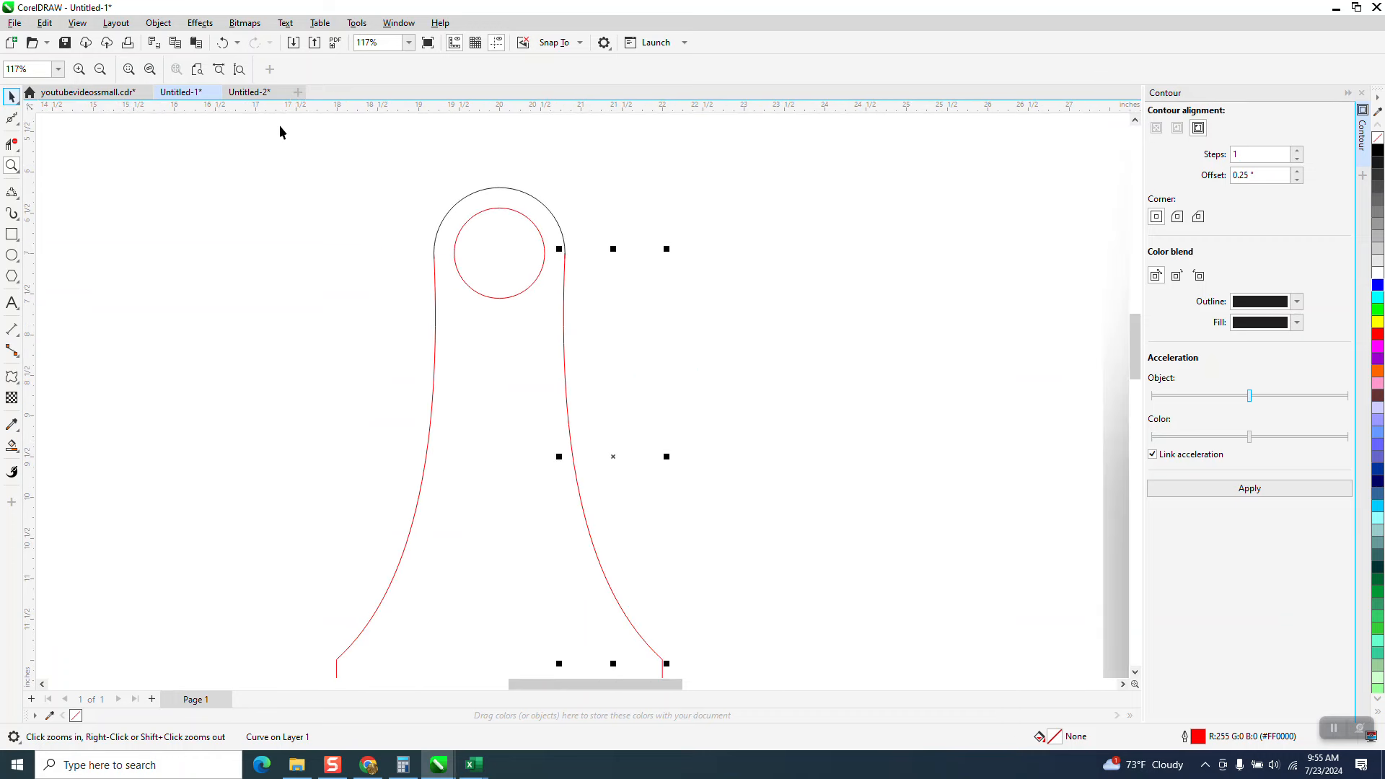
scroll(511, 246, down, 2)
key(space)
scroll(603, 292, down, 2)
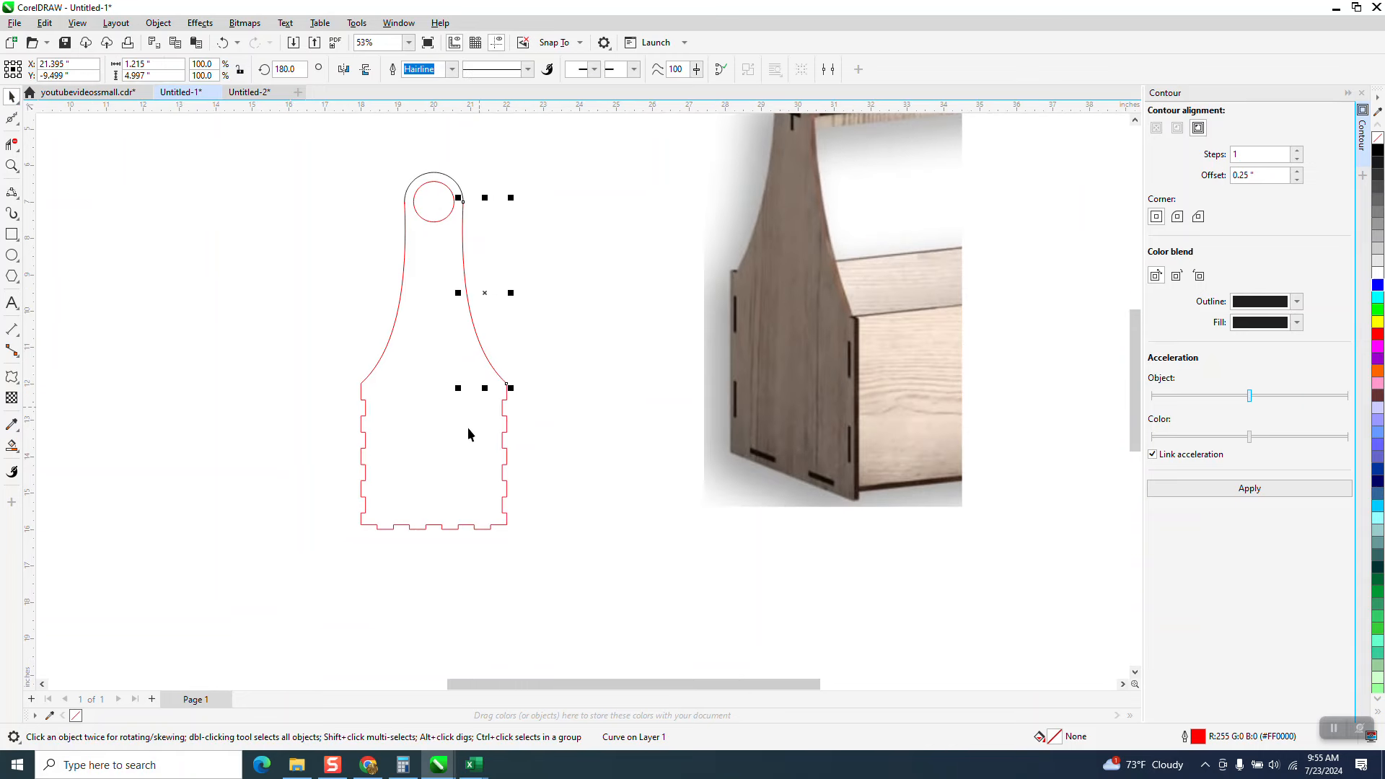
Smart Fill the enclosed end-panel outline with orange and move the resulting shape to the left of the original lines.
click(12, 448)
click(458, 474)
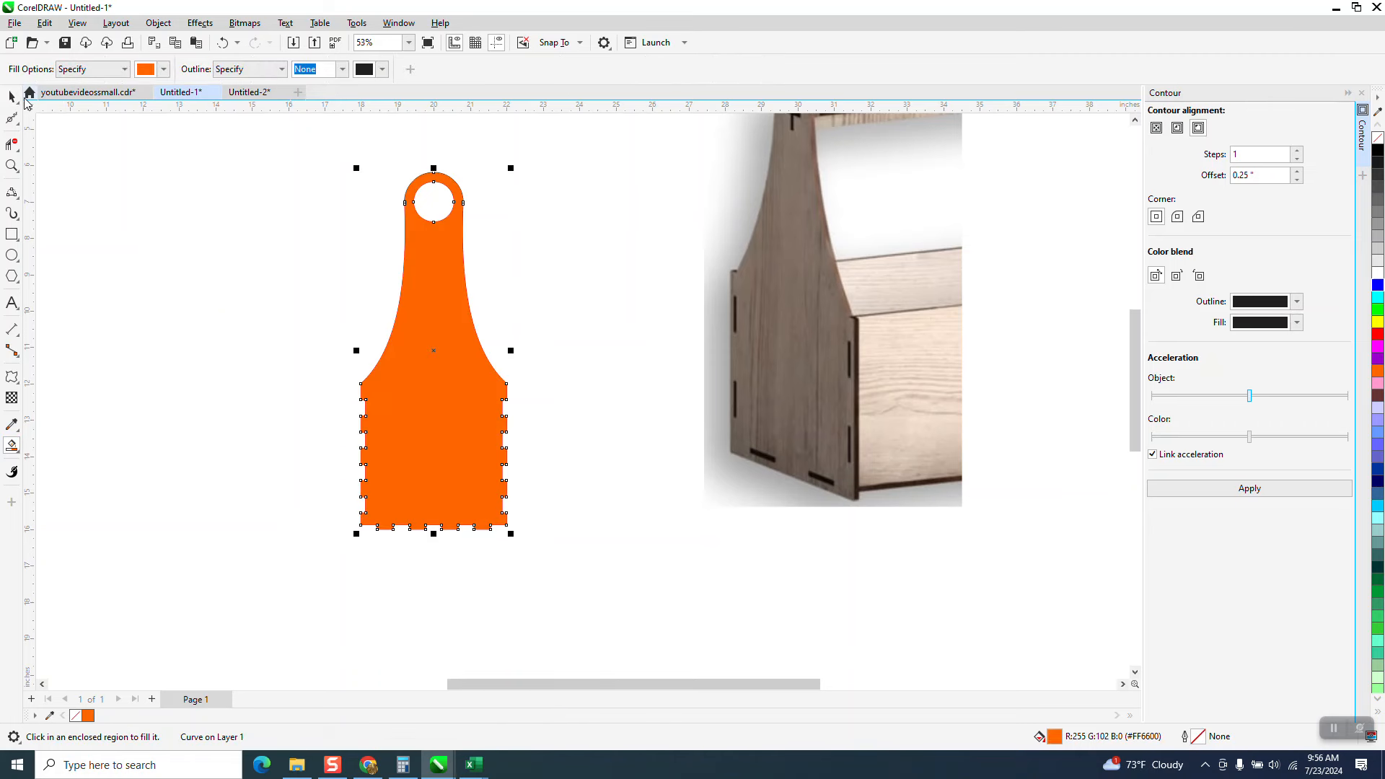
click(12, 96)
drag(447, 402, 277, 401)
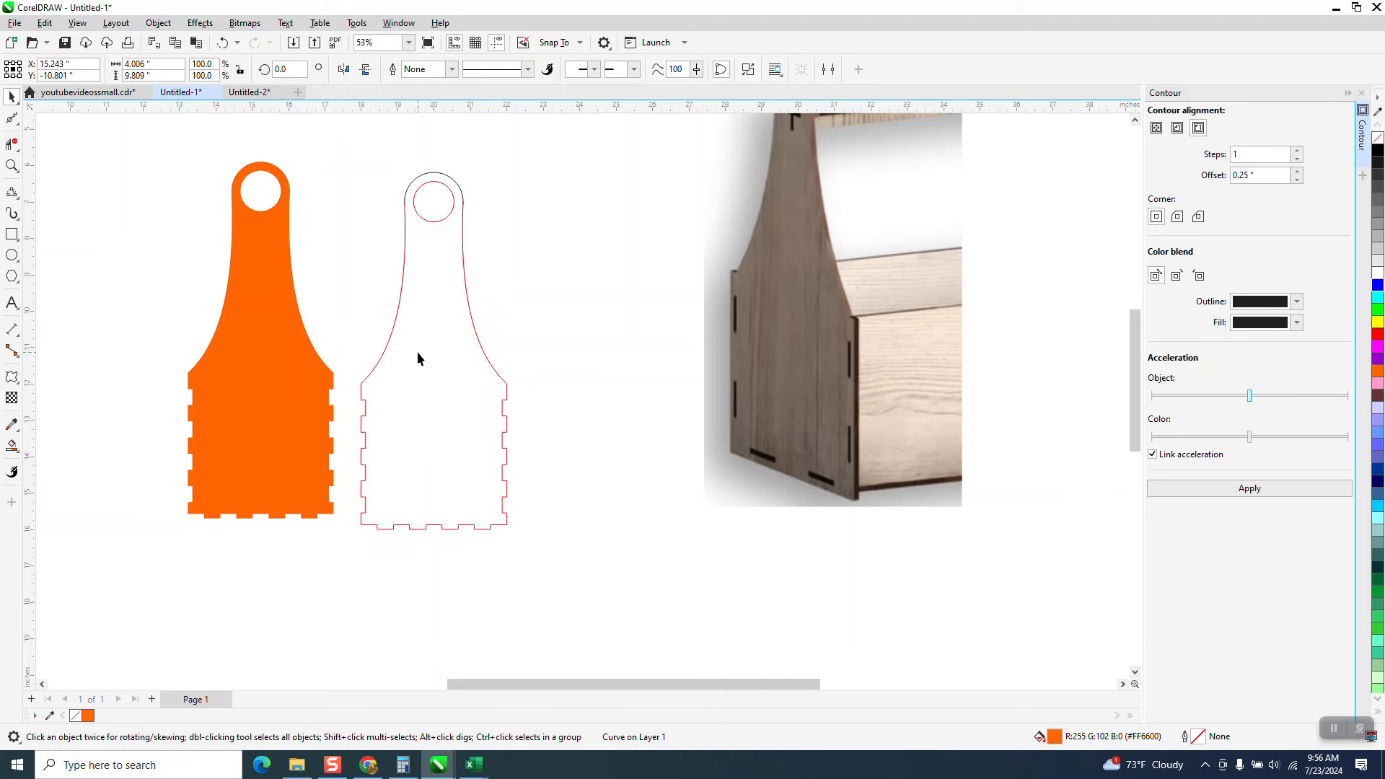
Delete all the original line segments and circles of the end panel, keeping the orange shape.
click(417, 352)
click(482, 352)
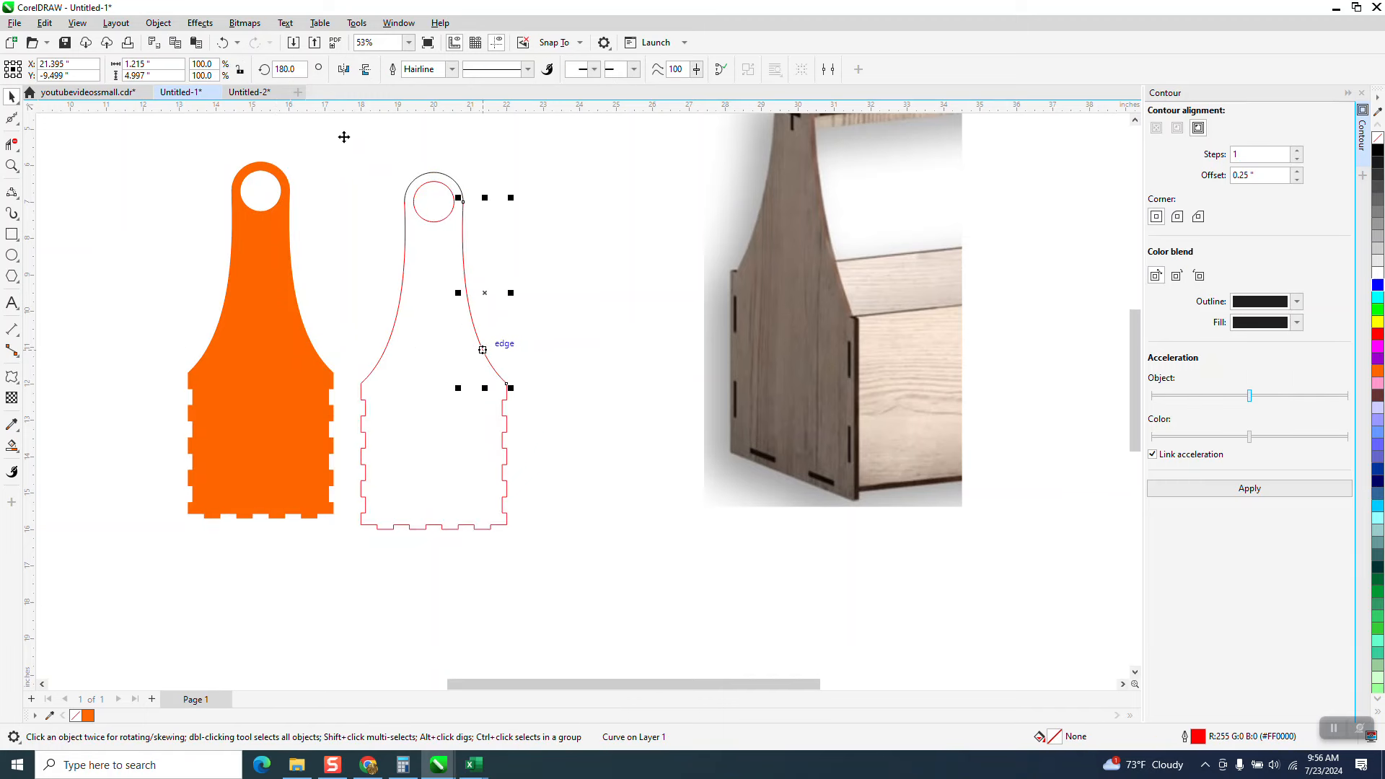
key(Delete)
drag(342, 141, 544, 547)
key(Delete)
Centre the orange end panel on the page and replace its fill with a red hairline outline.
click(283, 396)
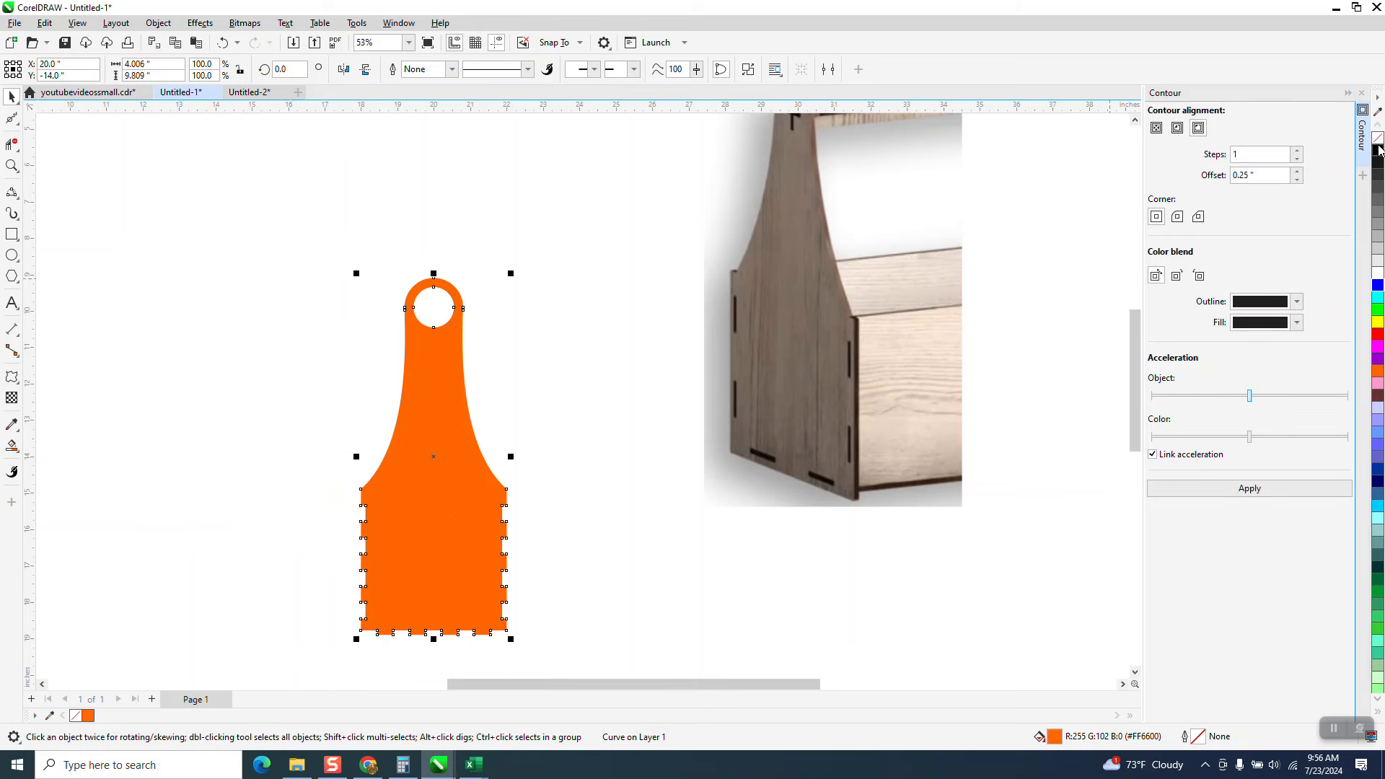
click(1378, 139)
right_click(1378, 150)
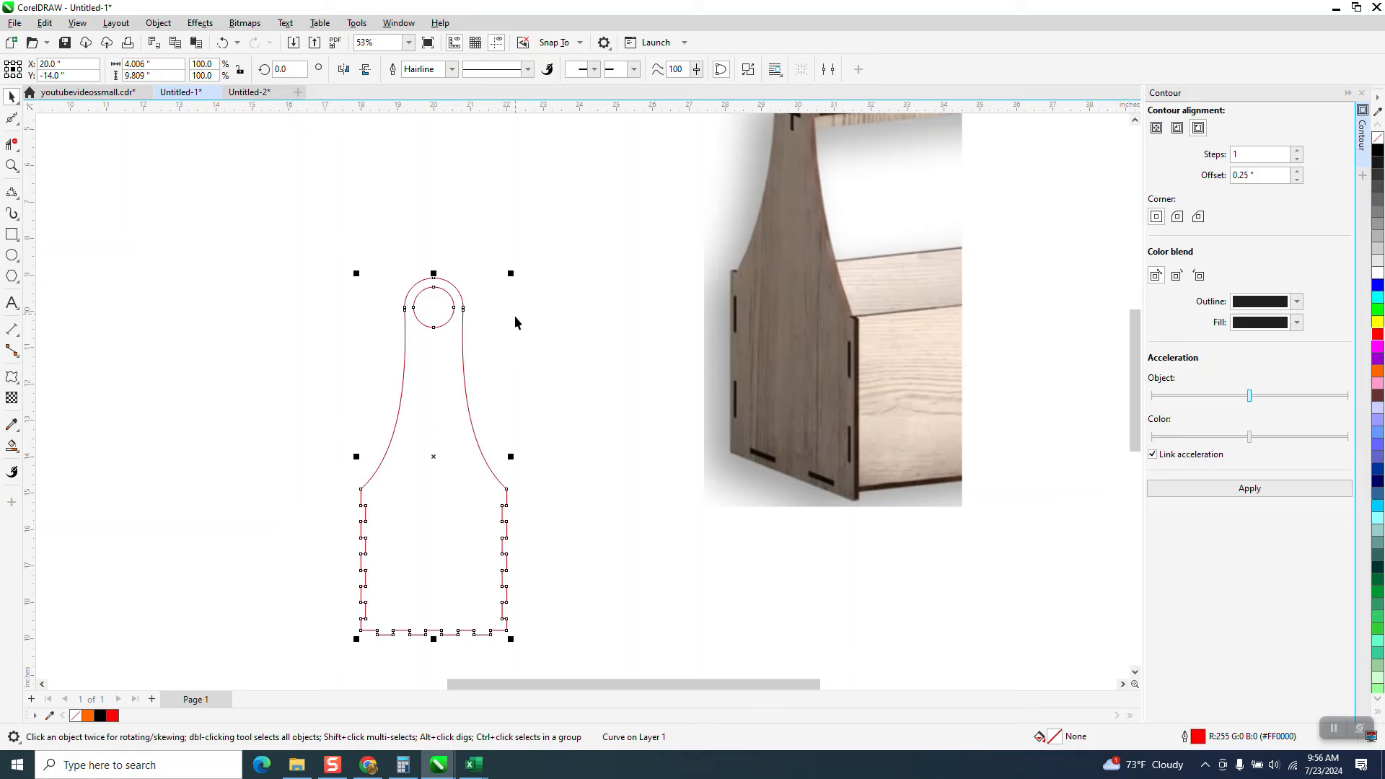
Draw a narrow vertical rectangle about 1.15 inches tall beside the handle hole and set its width to 0.125 inches.
scroll(608, 442, down, 1)
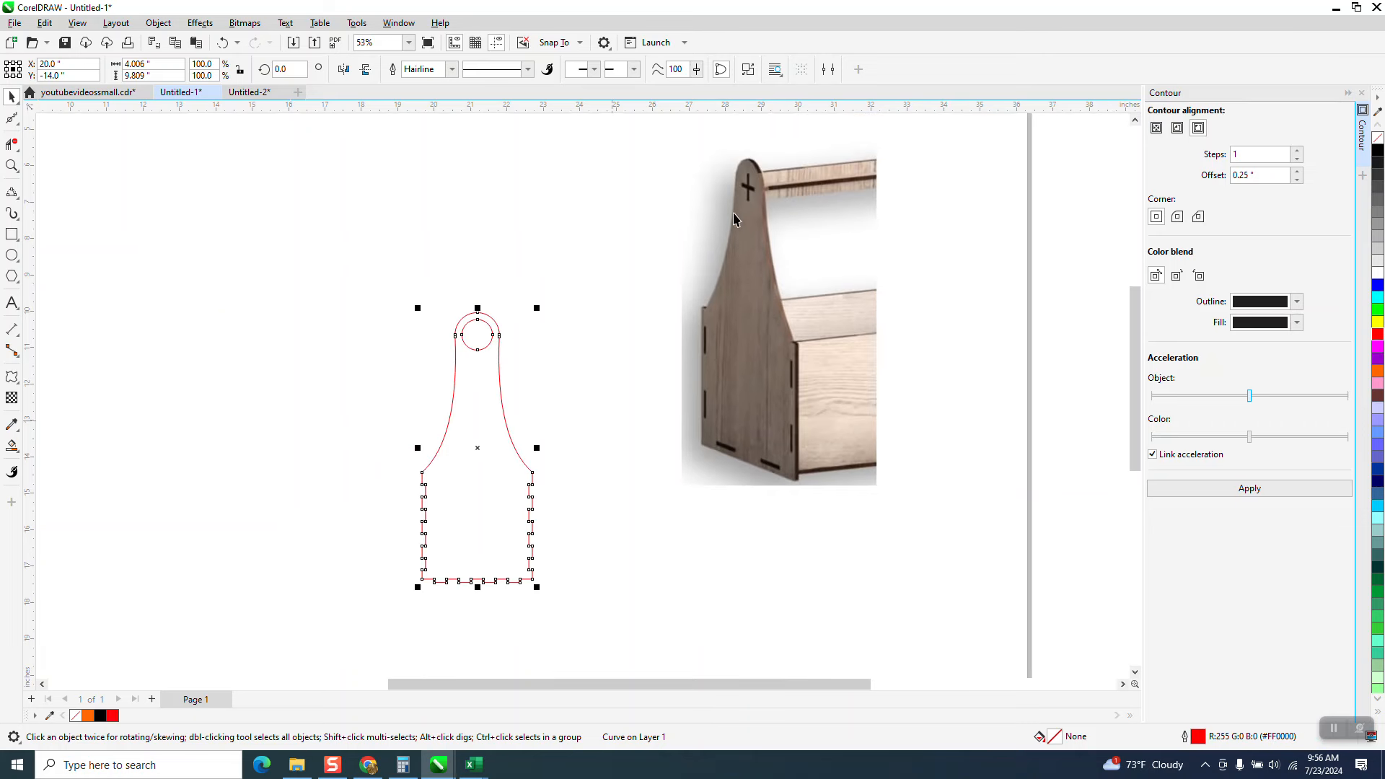
drag(719, 170, 822, 228)
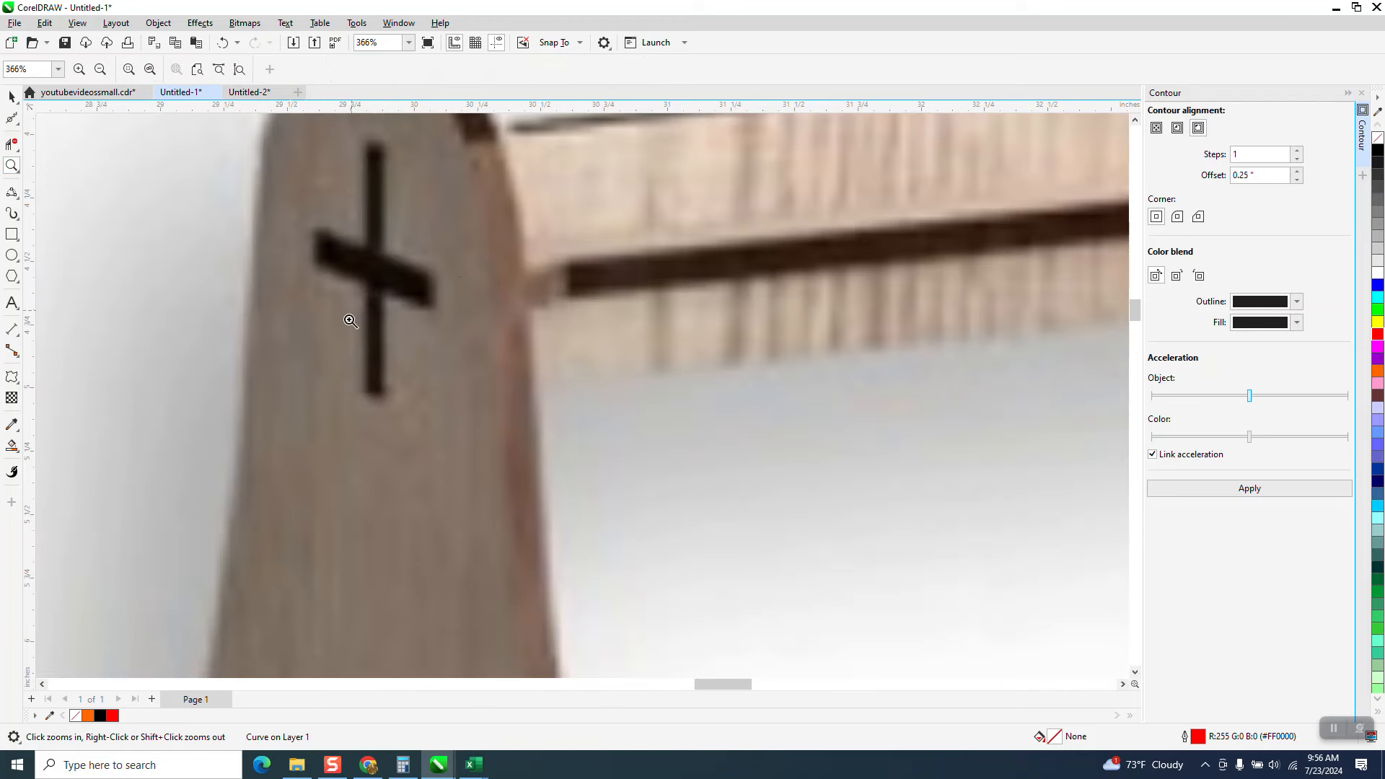
right_click(479, 331)
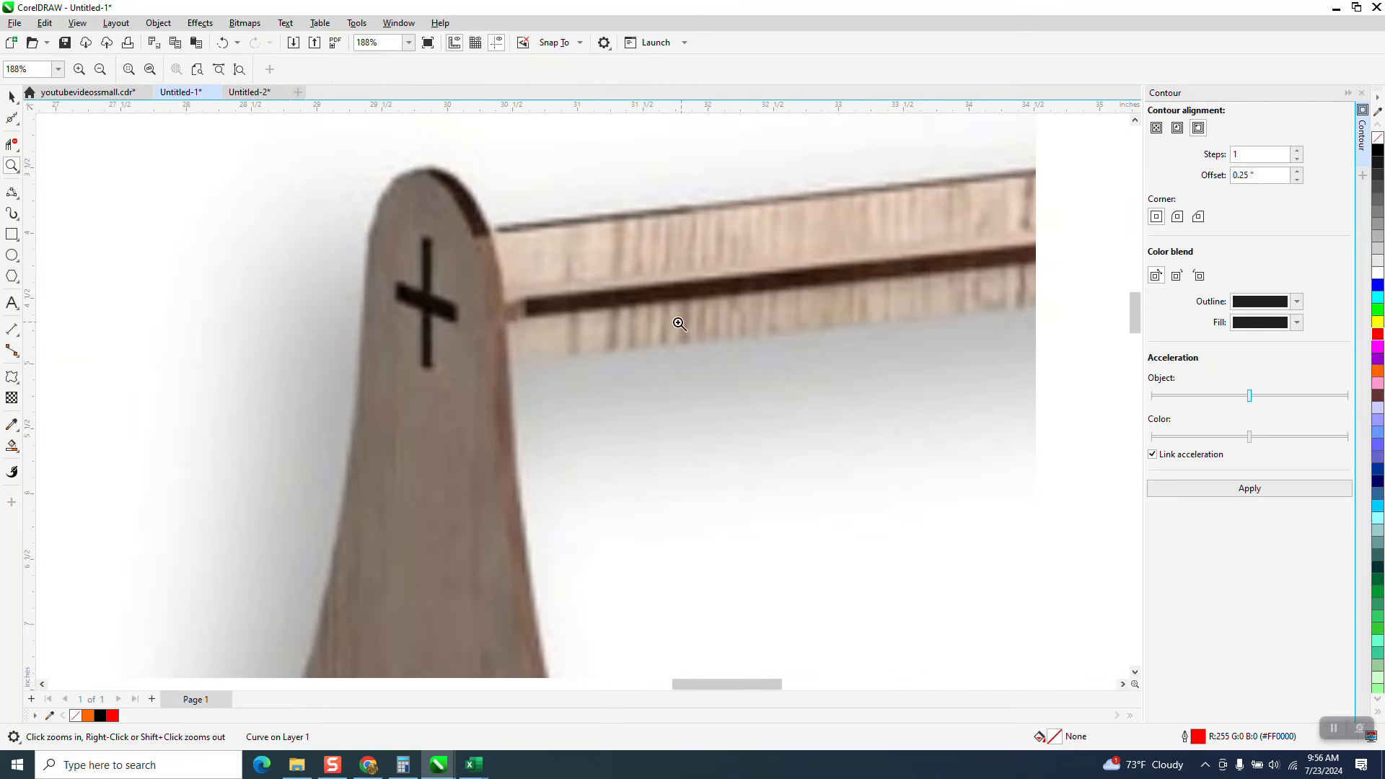
scroll(501, 281, down, 2)
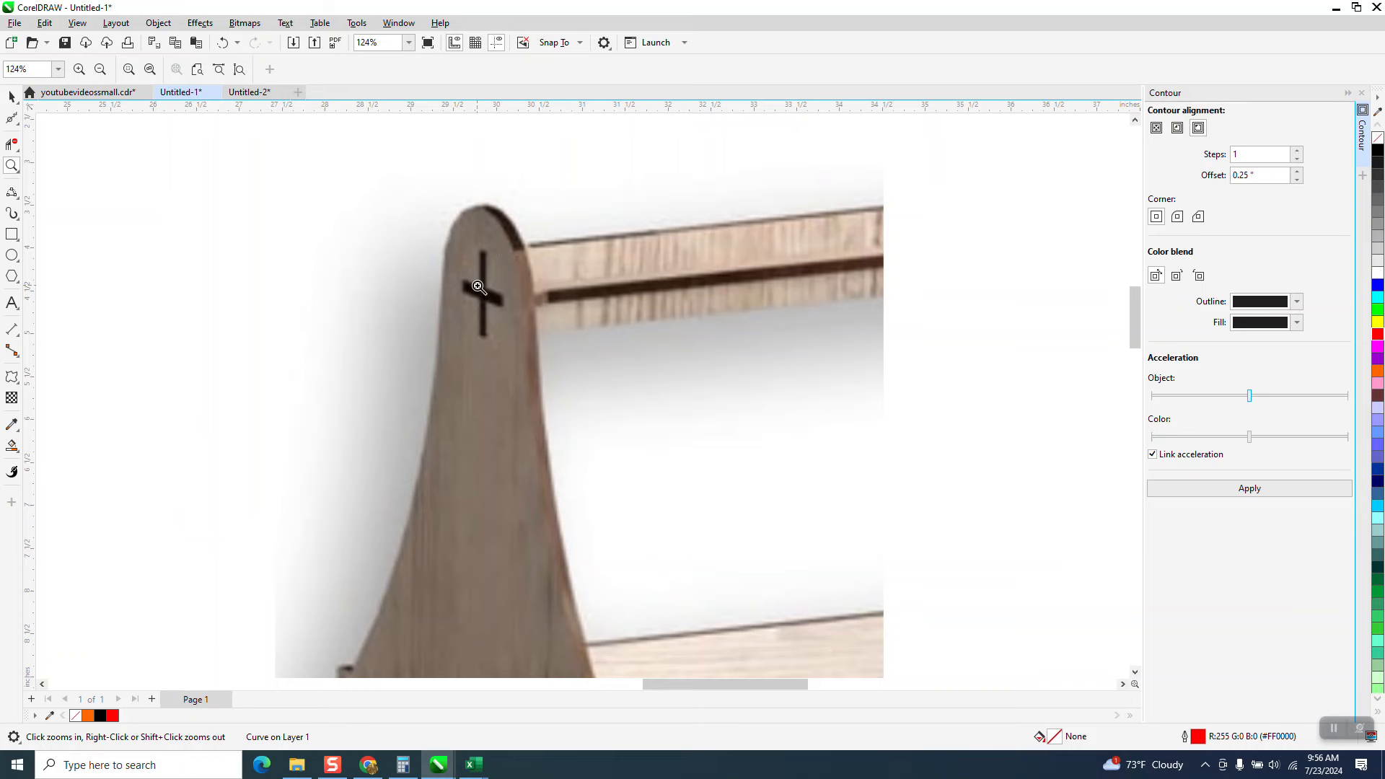
scroll(631, 214, down, 2)
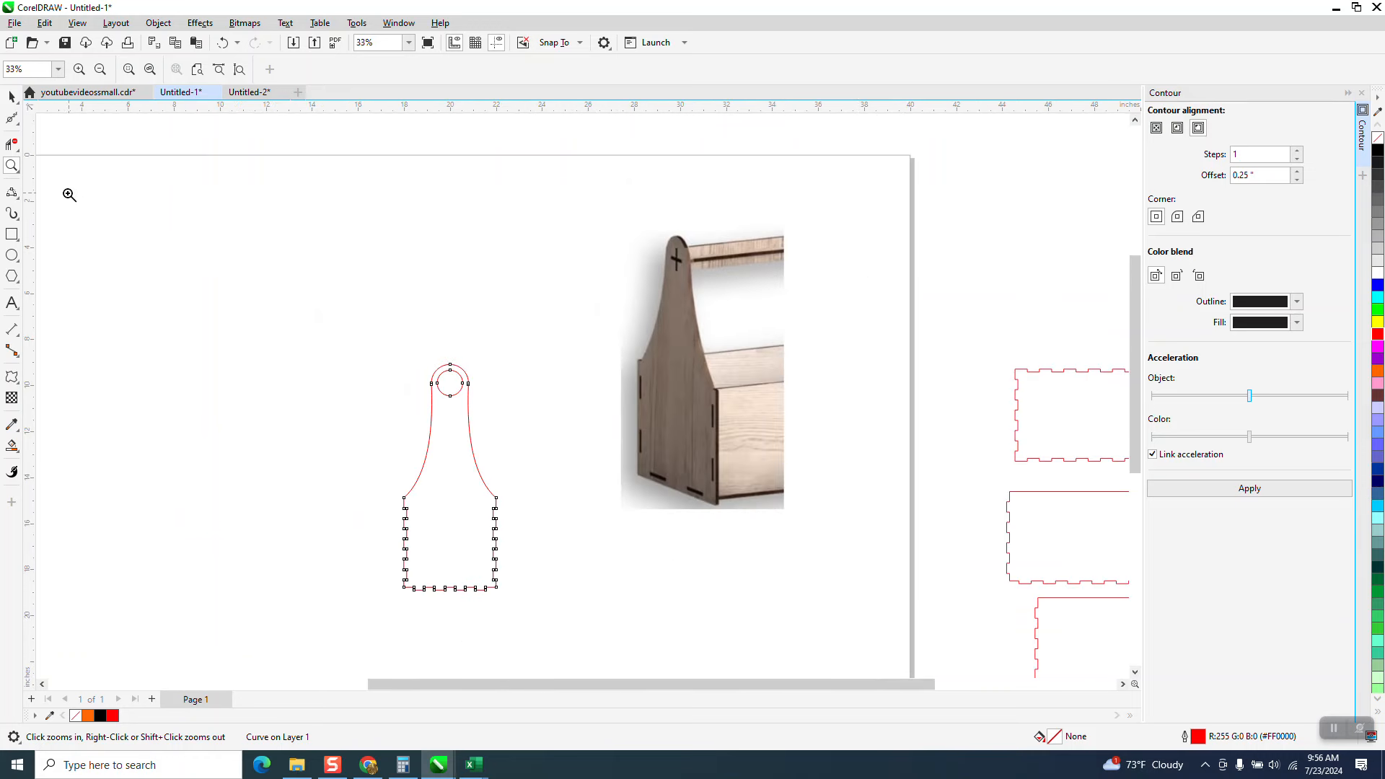
drag(404, 345, 549, 445)
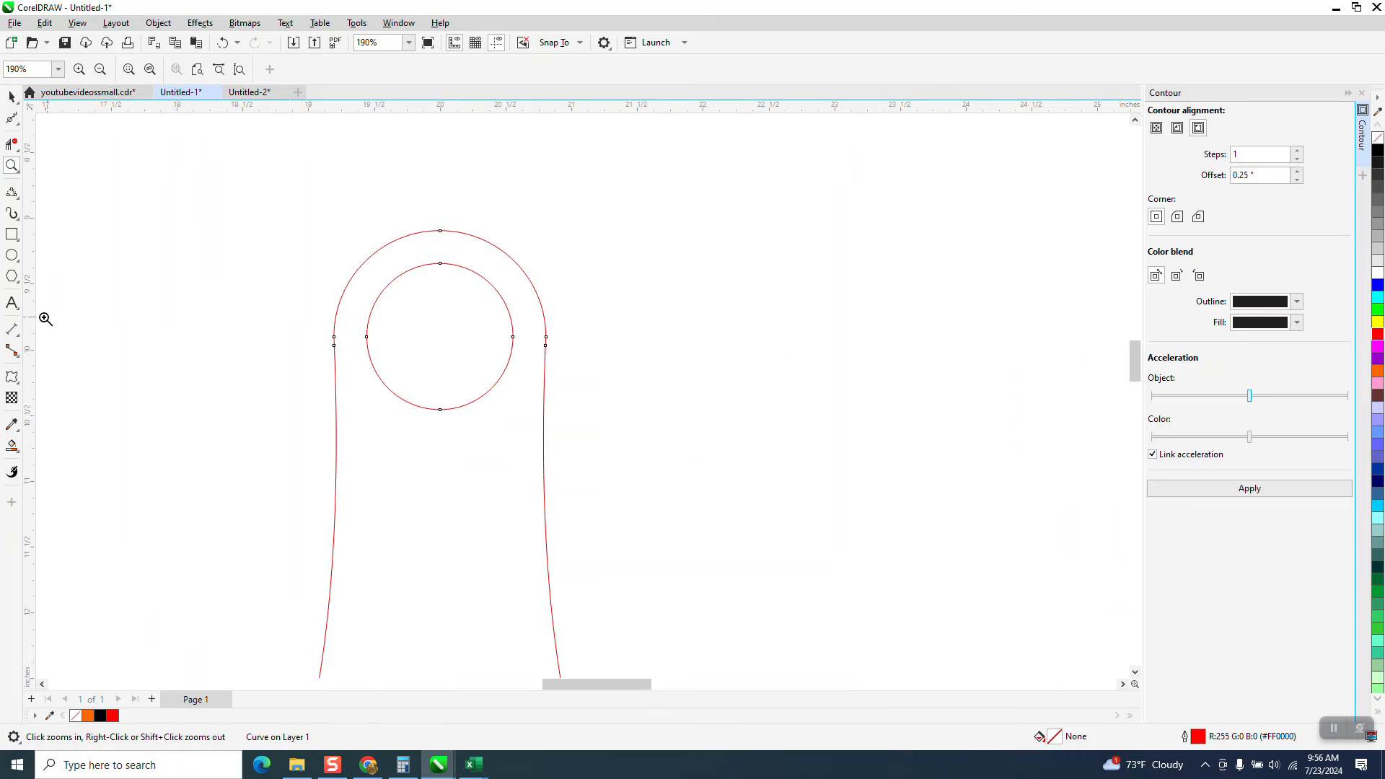
click(24, 243)
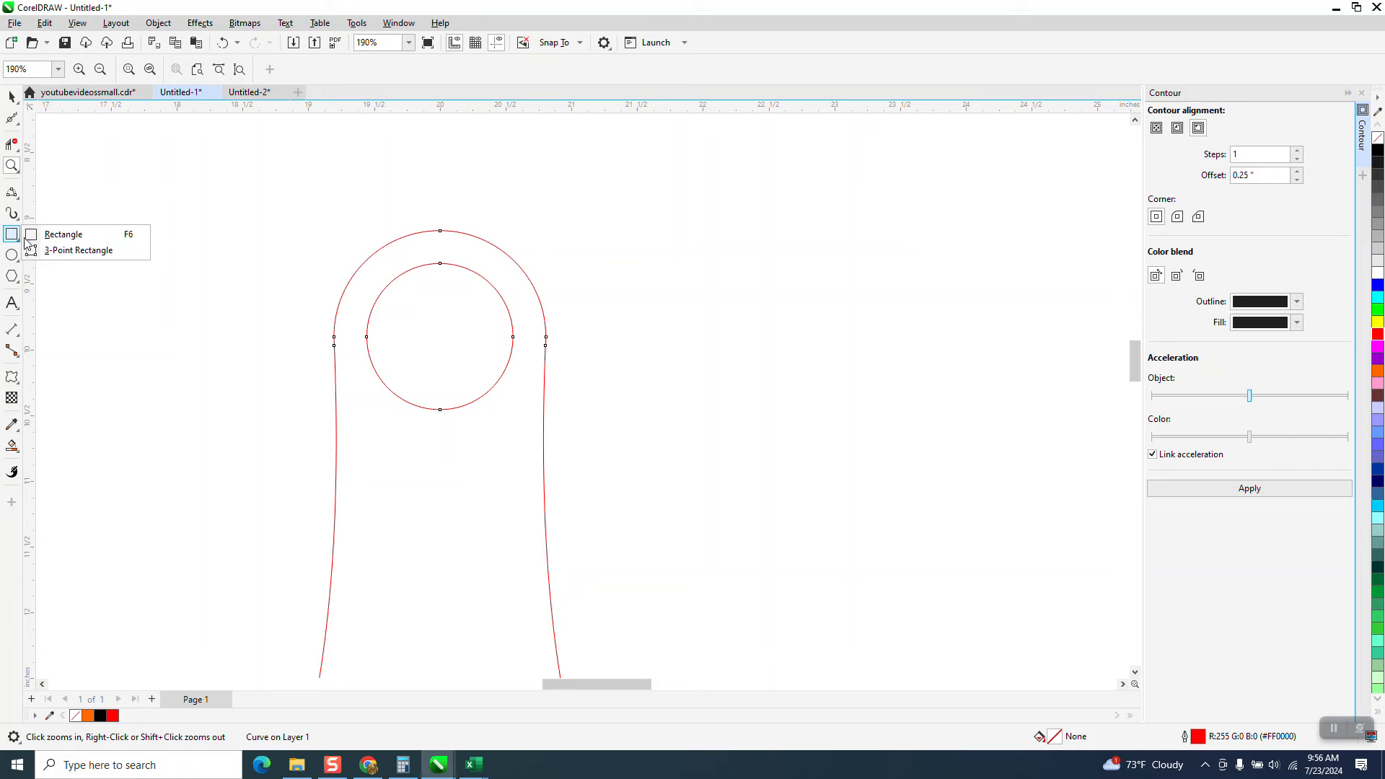
click(50, 244)
drag(689, 240, 671, 392)
drag(163, 65, 69, 68)
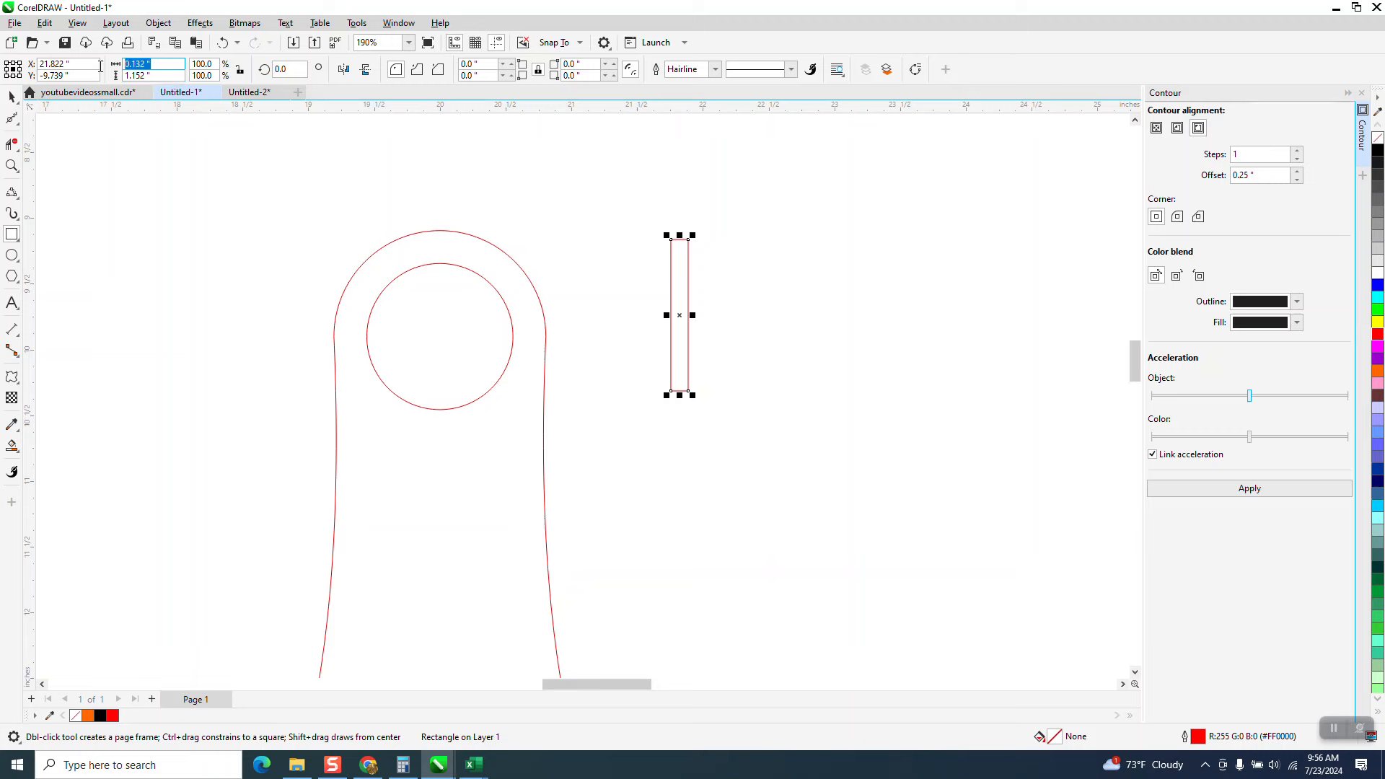
text(.125)
key(Return)
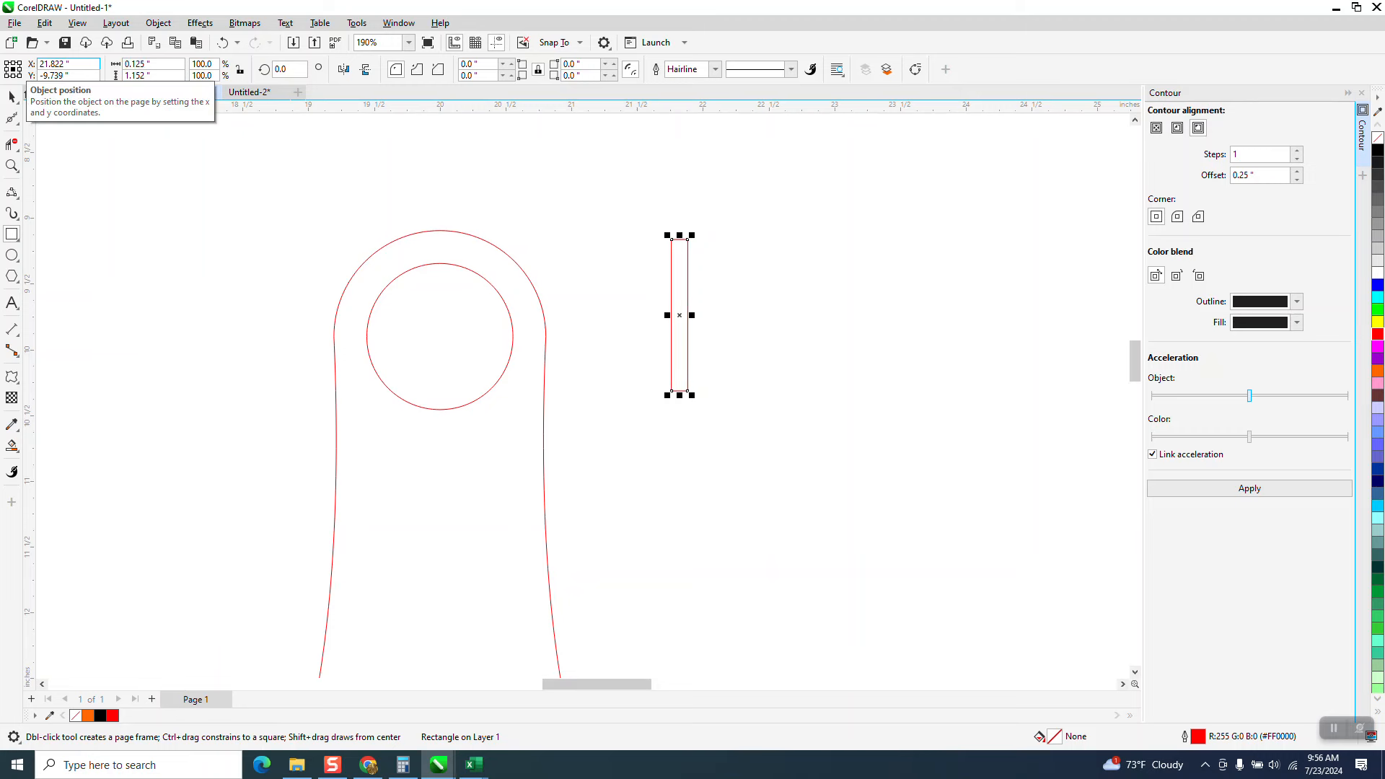
Centre the slot rectangle on the page and move it straight up into the handle circle.
key(p)
scroll(73, 182, down, 1)
key(space)
scroll(492, 293, down, 3)
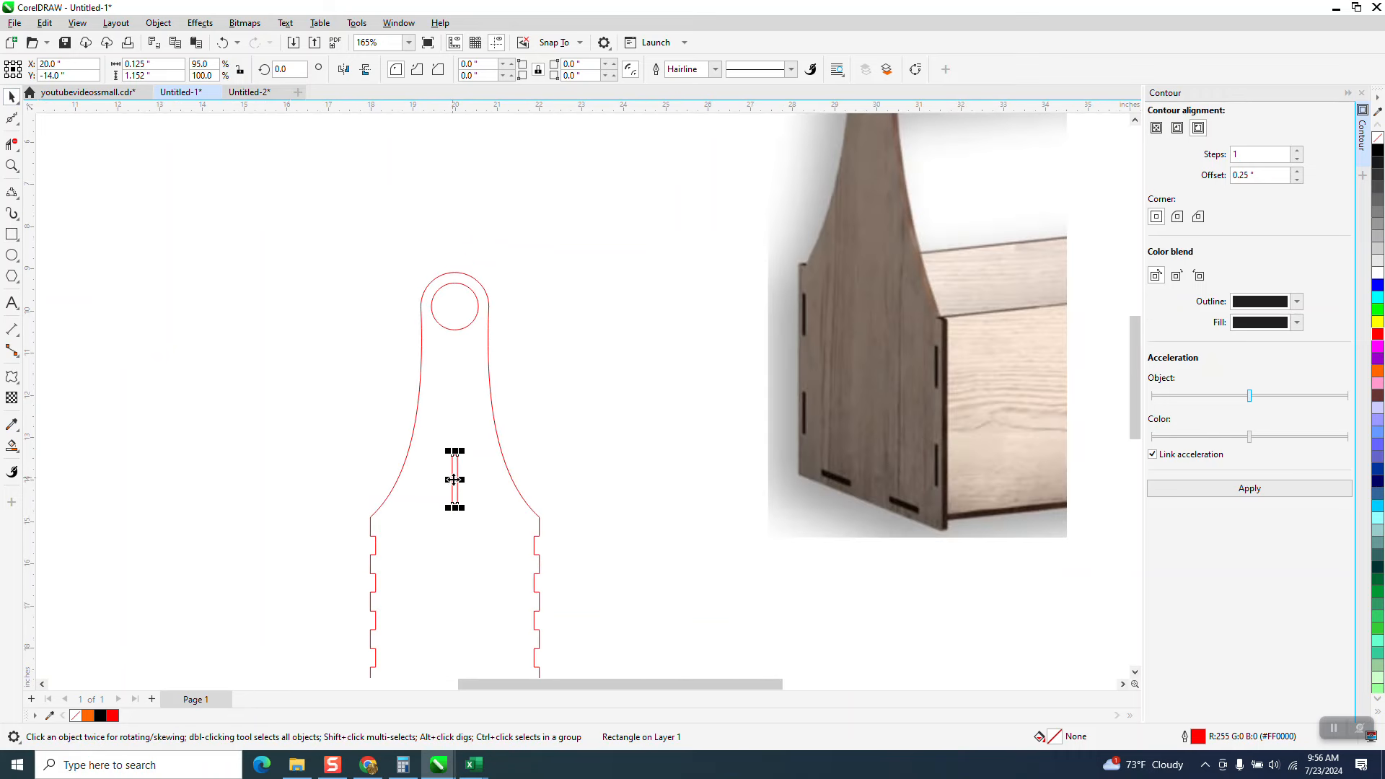
drag(456, 481, 458, 314)
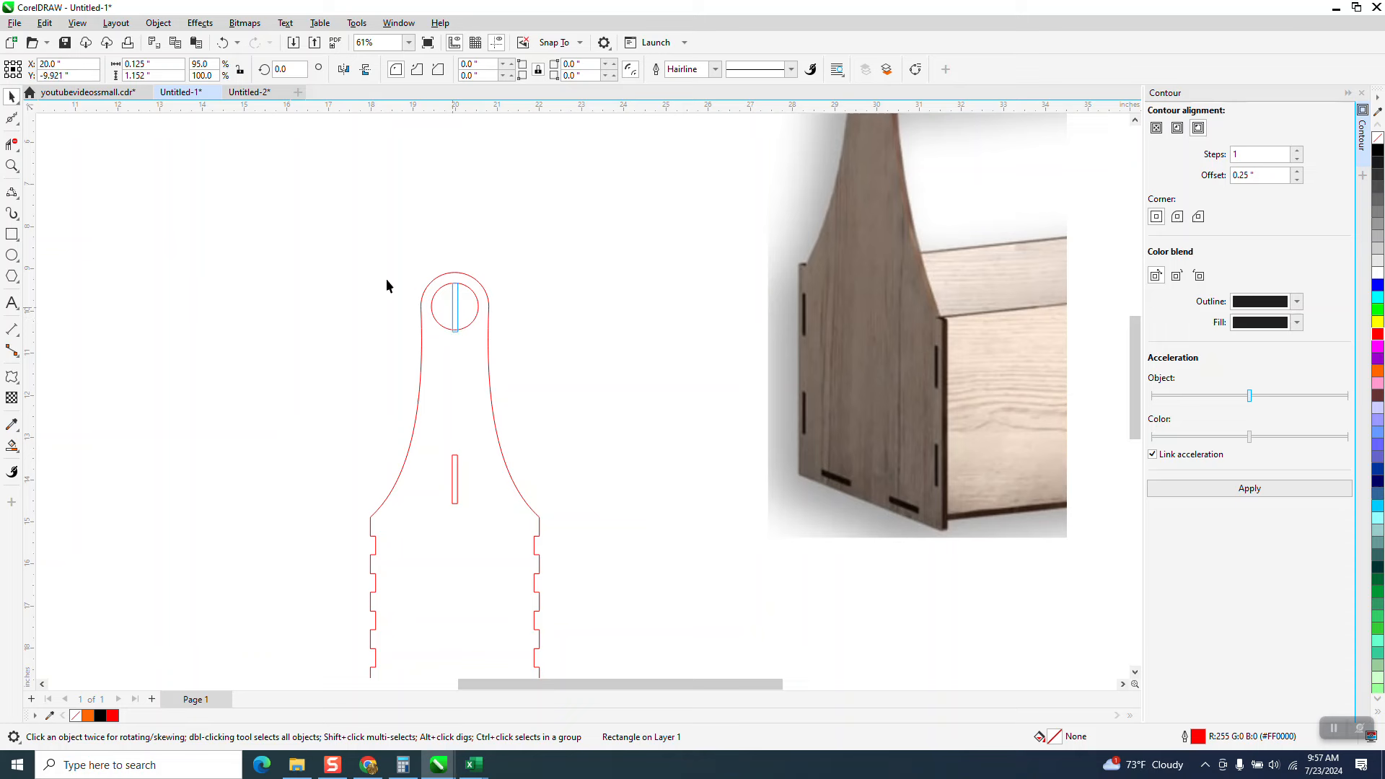
Set the nudge distance to 0.01 inches and nudge the slot rectangle upward until it is vertically centred on the handle circle.
click(12, 166)
drag(387, 294, 585, 390)
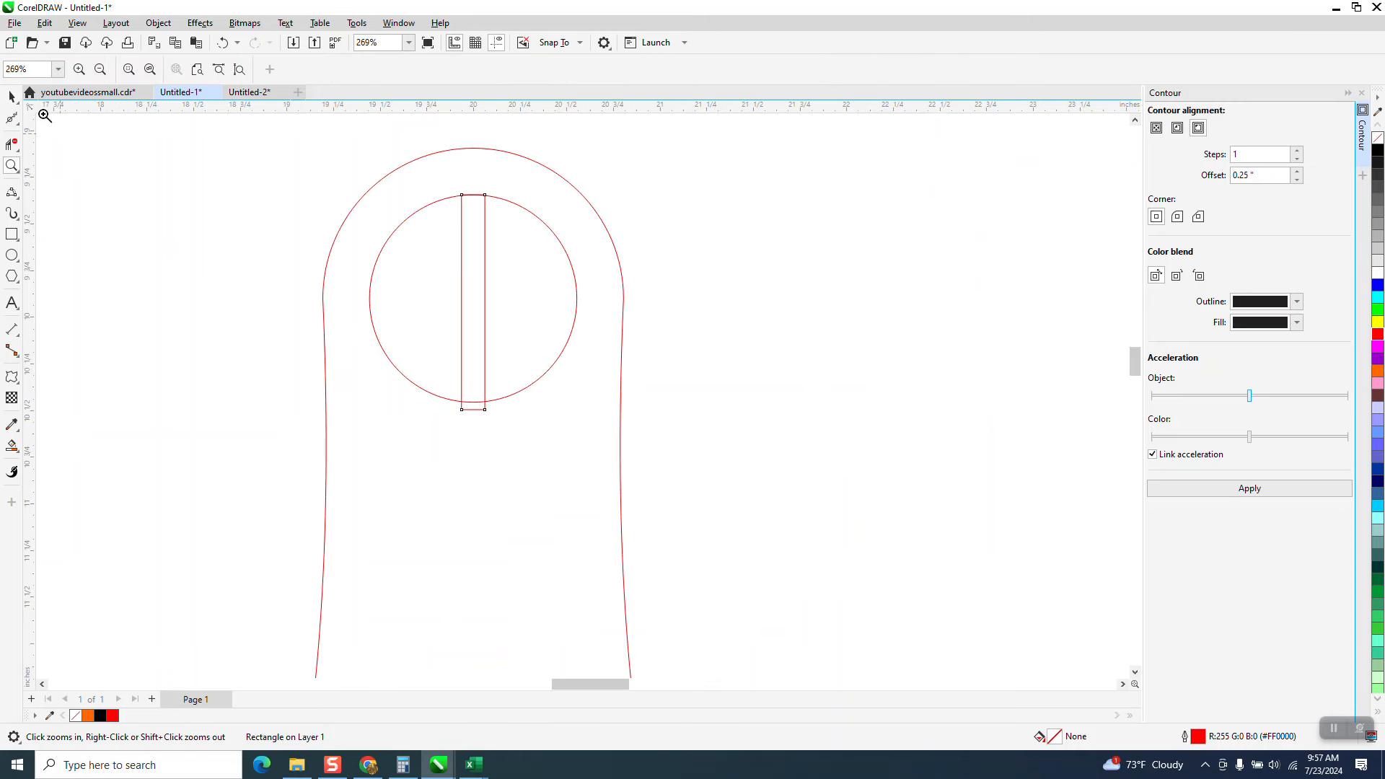
key(space)
click(664, 192)
click(476, 75)
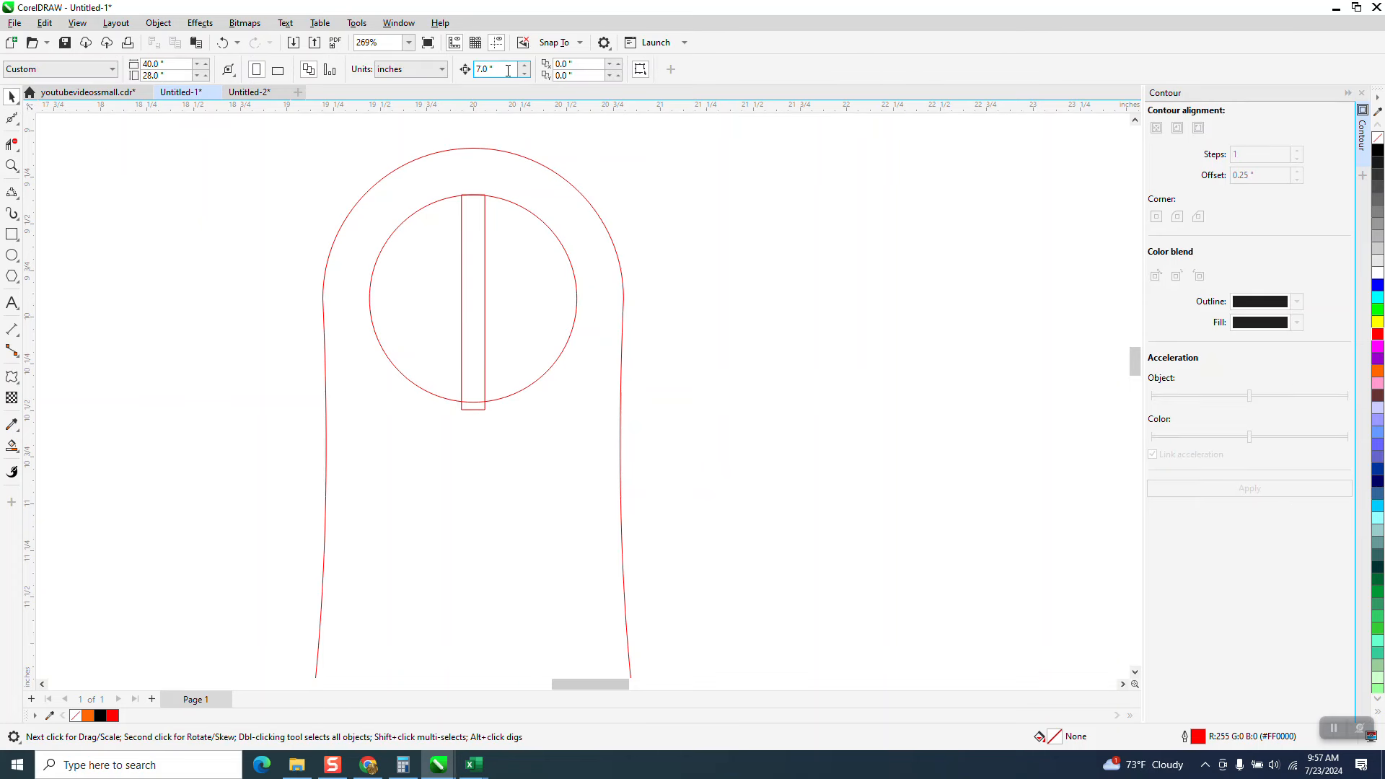
key(BackSpace)
click(475, 307)
key(Up)
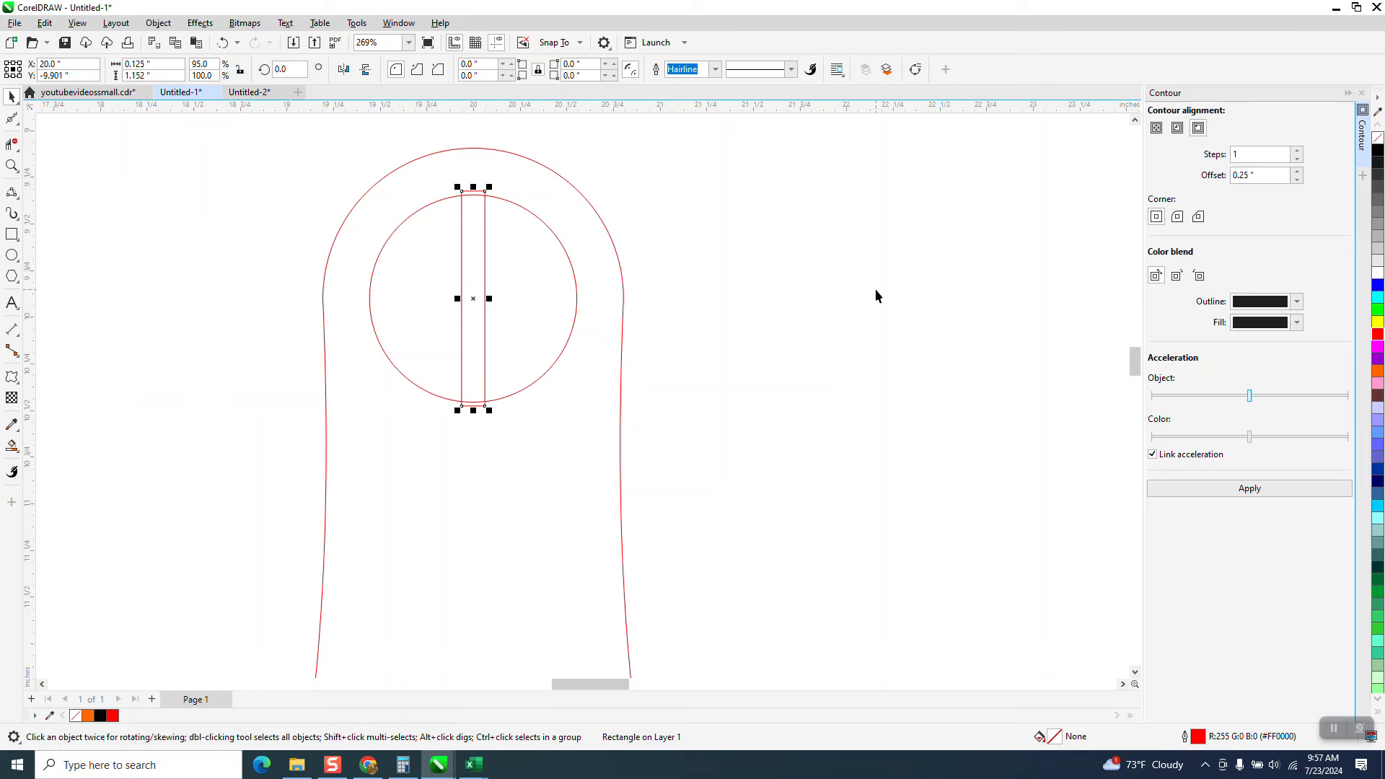
Add a copy of the slot rectangle rotated 90 degrees about its centre to form a cross.
click(284, 70)
text(90)
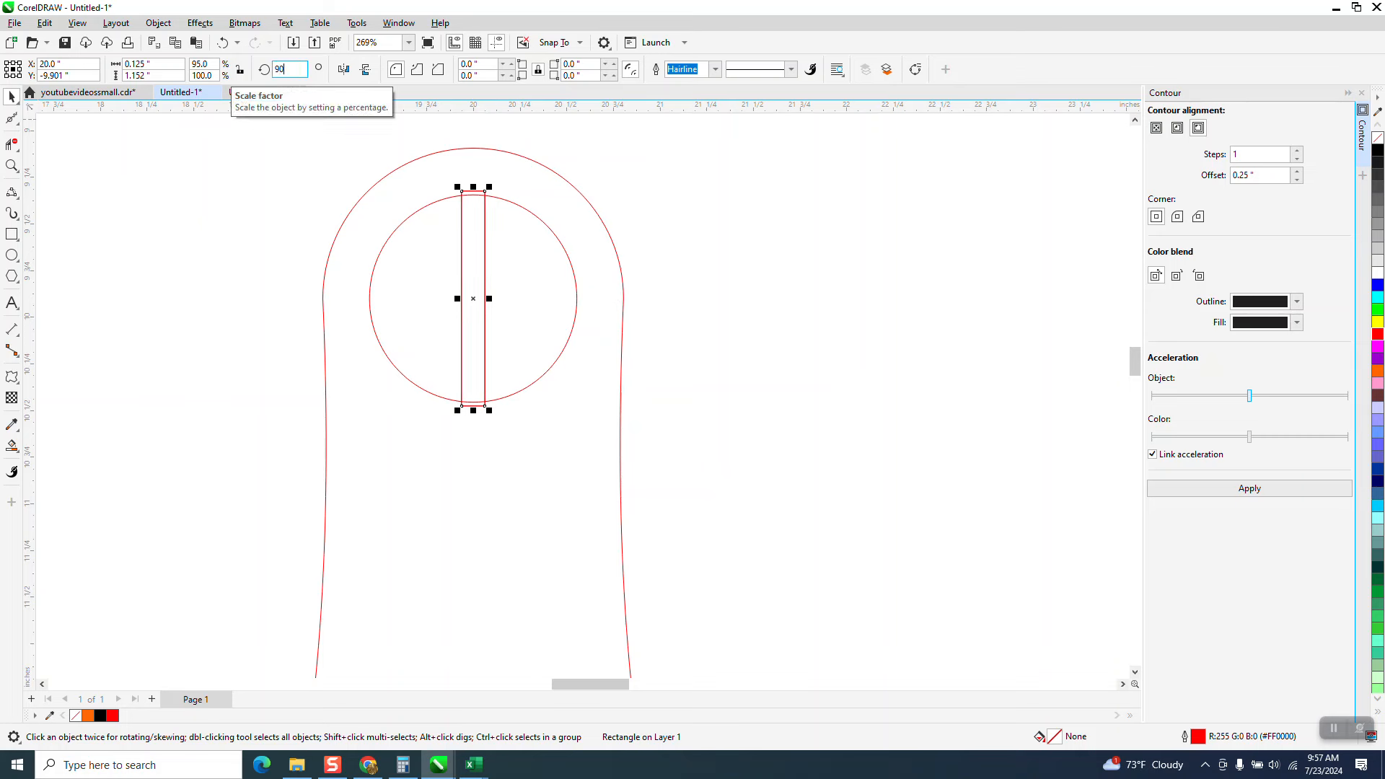
key(Return)
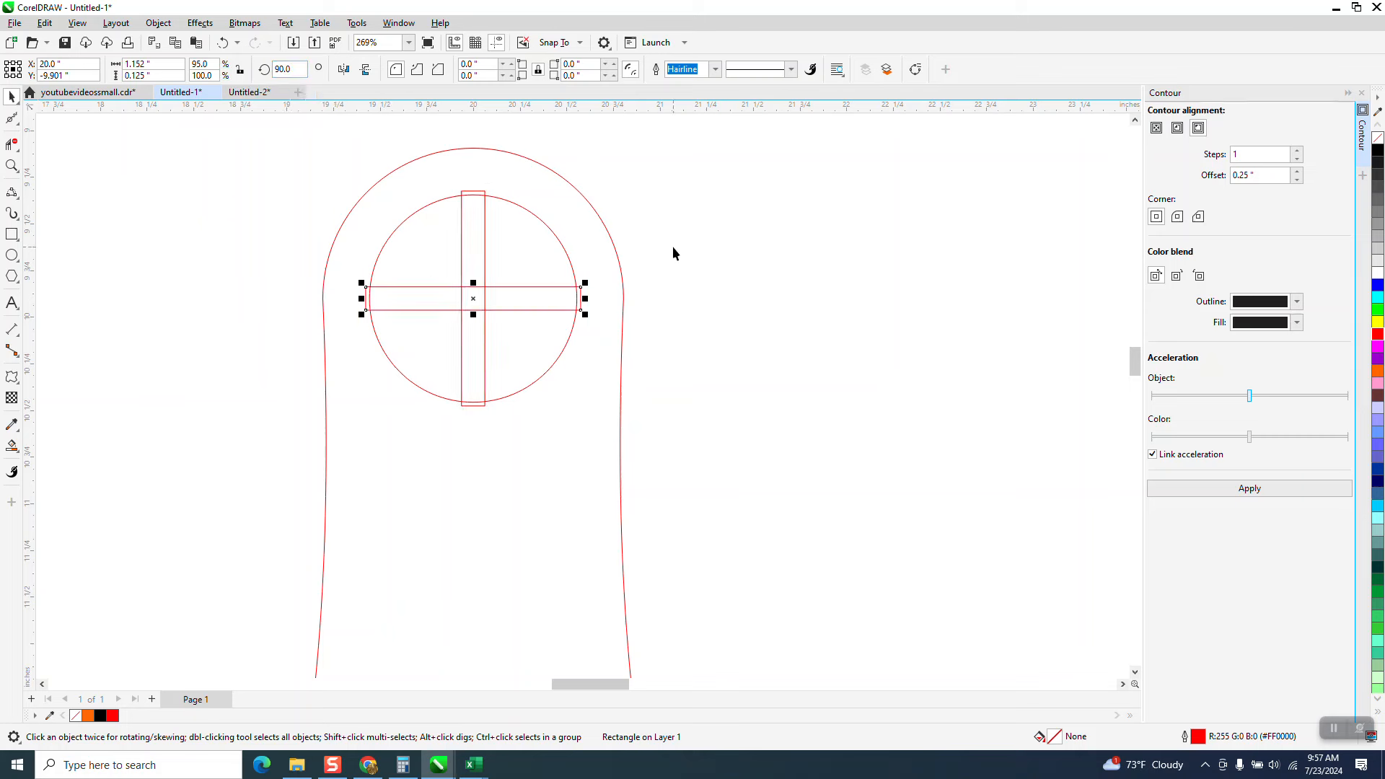
Break the end panel curve apart and delete the round handle hole, keeping the crossed rectangles.
scroll(655, 252, down, 1)
click(621, 264)
click(158, 22)
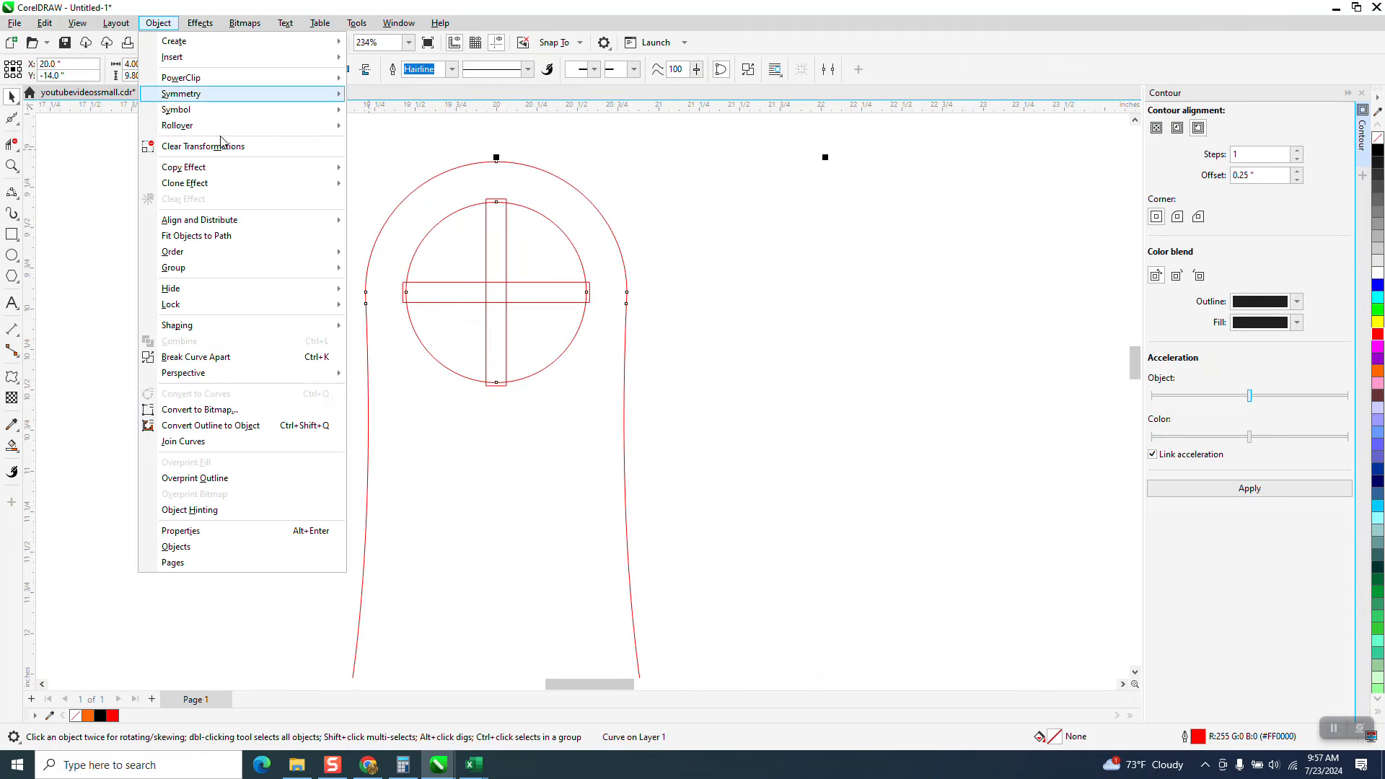
click(230, 356)
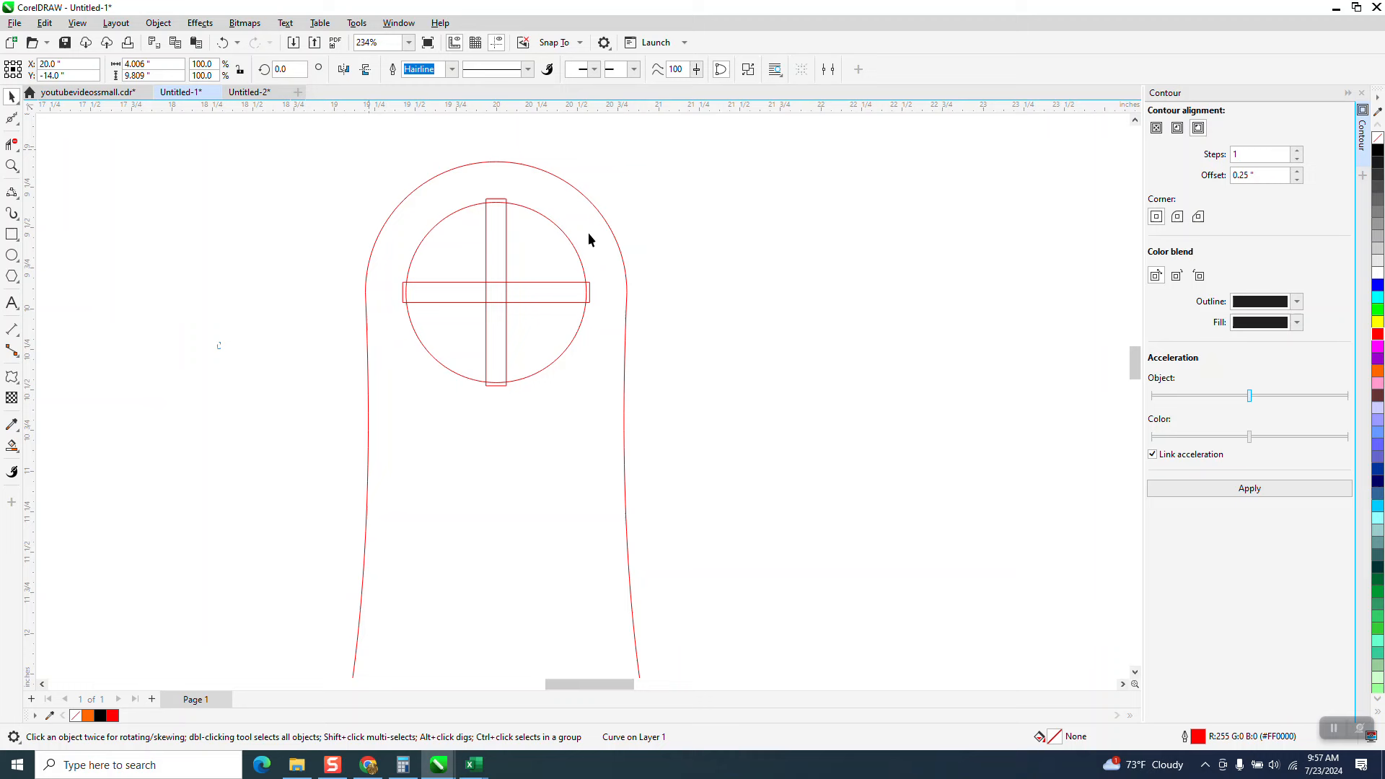
click(571, 241)
key(Delete)
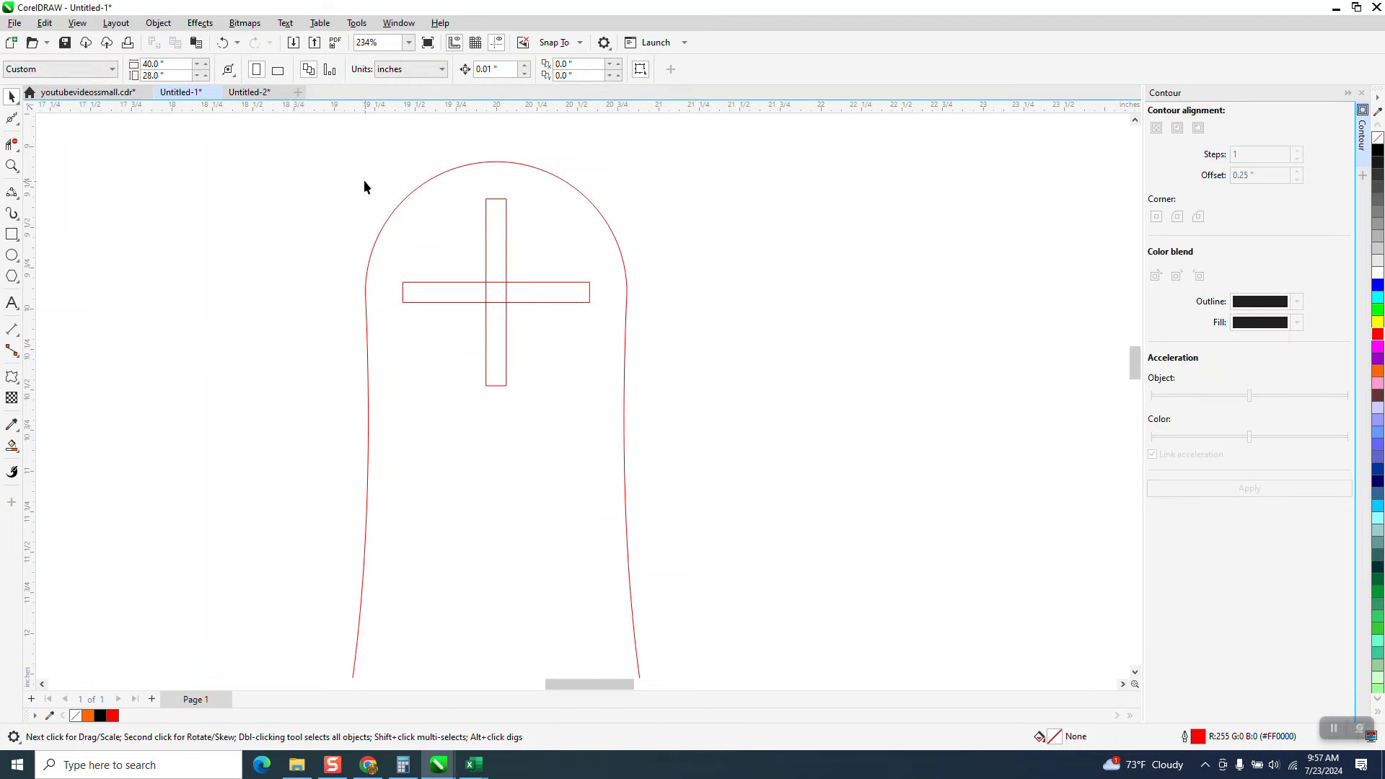
Weld the two crossed rectangles into a single cross-shaped handle slot.
drag(656, 408, 718, 417)
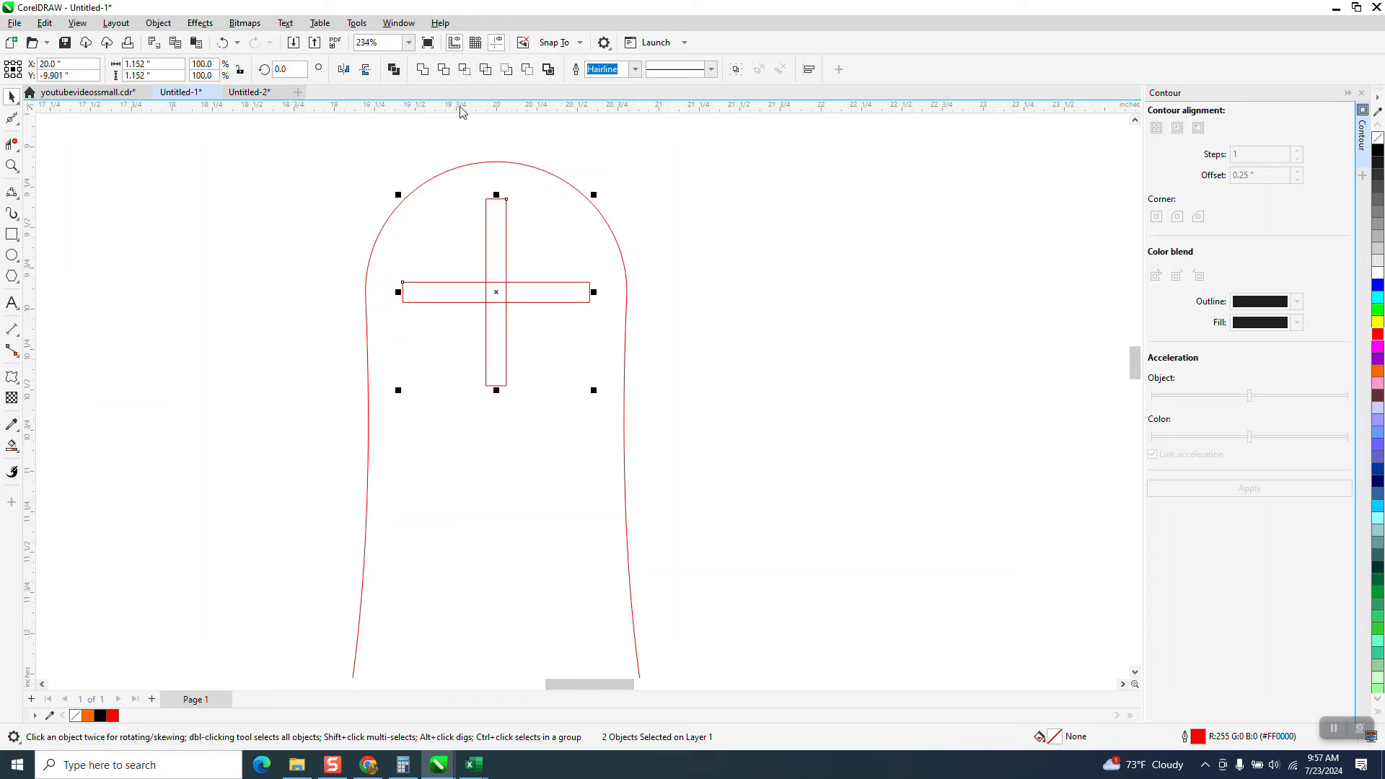
click(423, 69)
scroll(417, 254, down, 5)
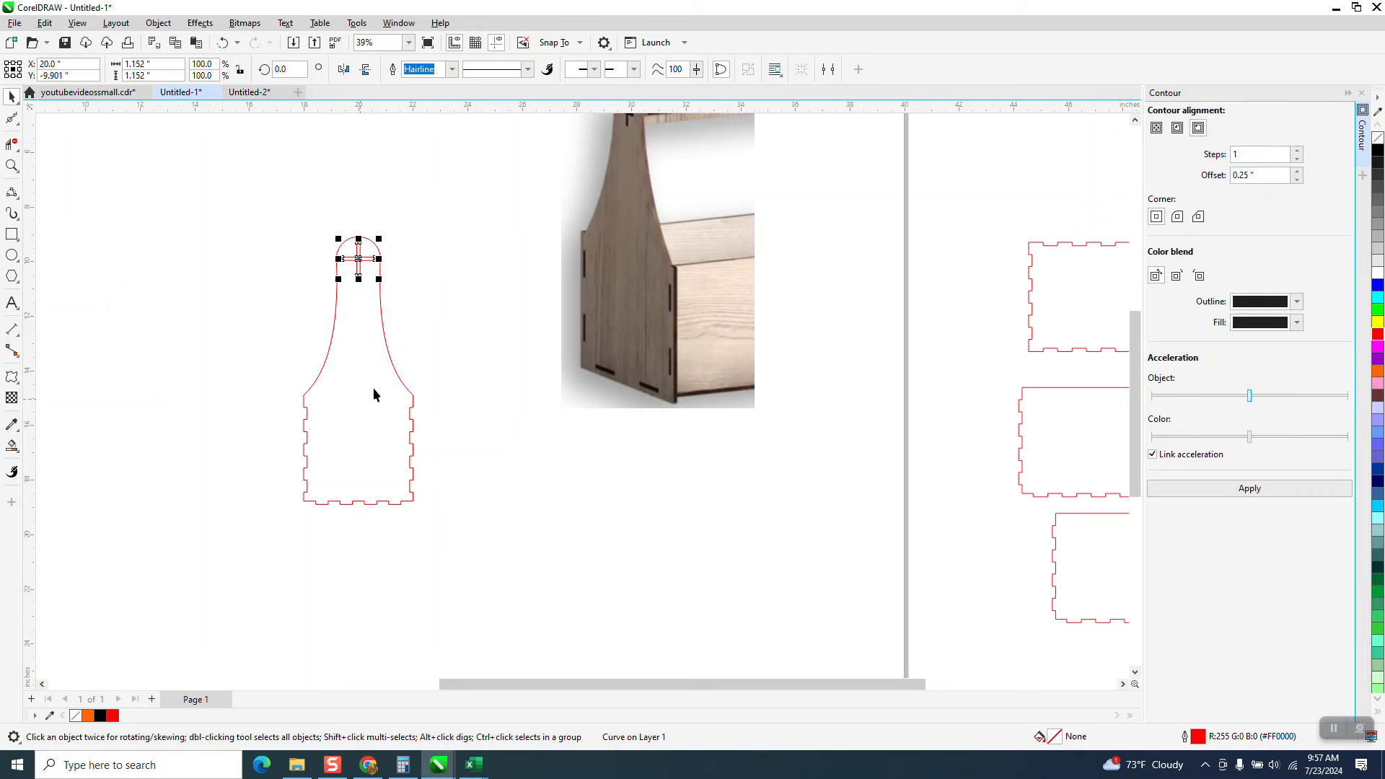
Replace the original end panel outline and cross with a single orange Smart Fill shape that has the cross cut out.
click(11, 447)
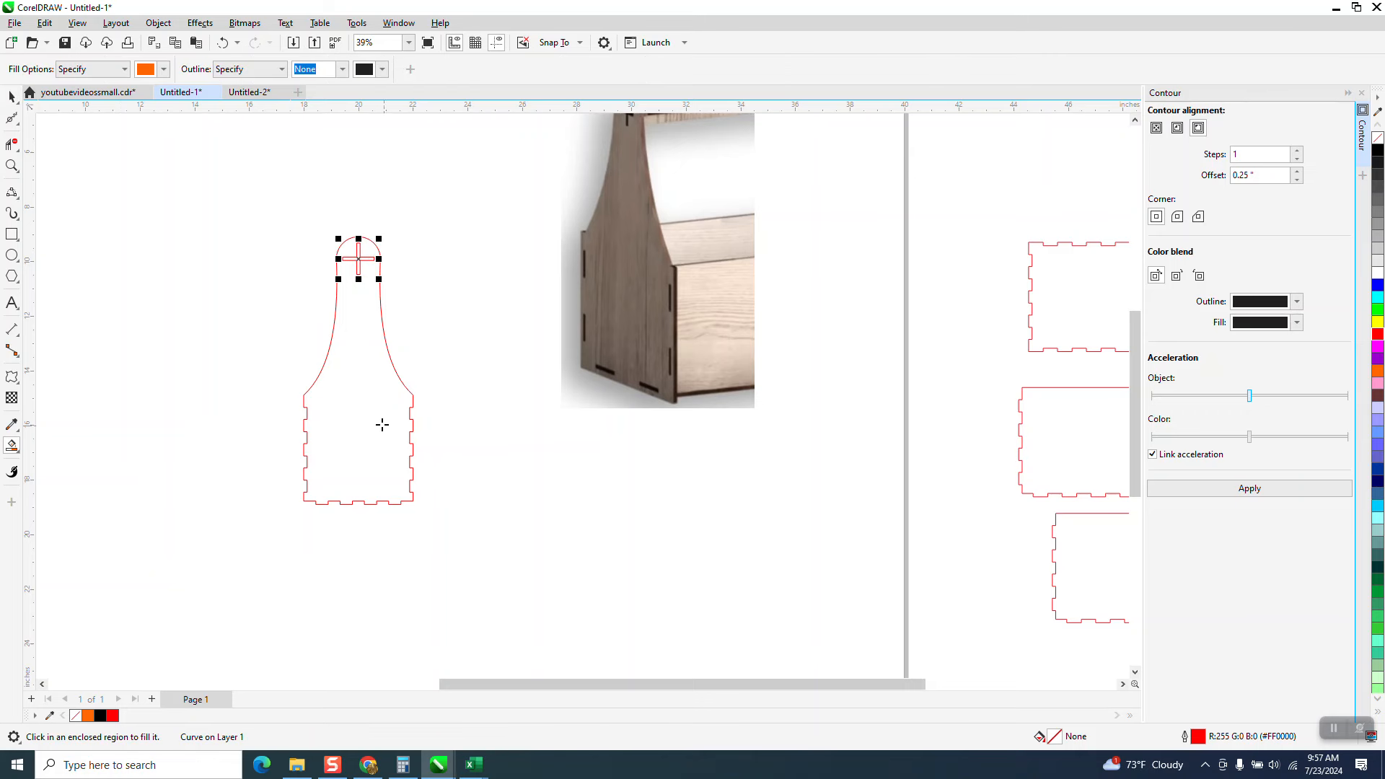
click(326, 421)
key(space)
drag(369, 361, 188, 331)
drag(278, 204, 481, 533)
key(Delete)
Move the orange end panel back toward its original place and replace its fill with a red hairline outline.
drag(199, 376, 353, 384)
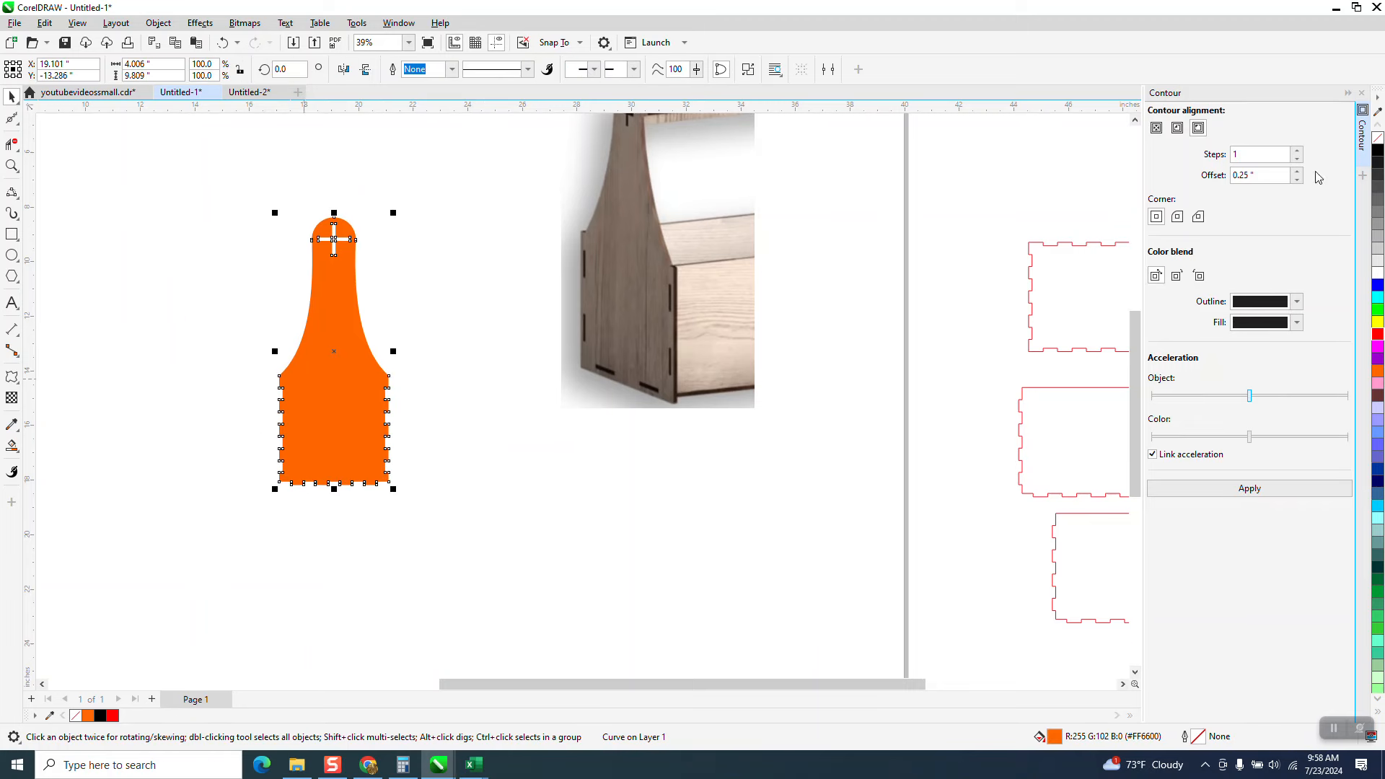
click(1378, 140)
right_click(1378, 336)
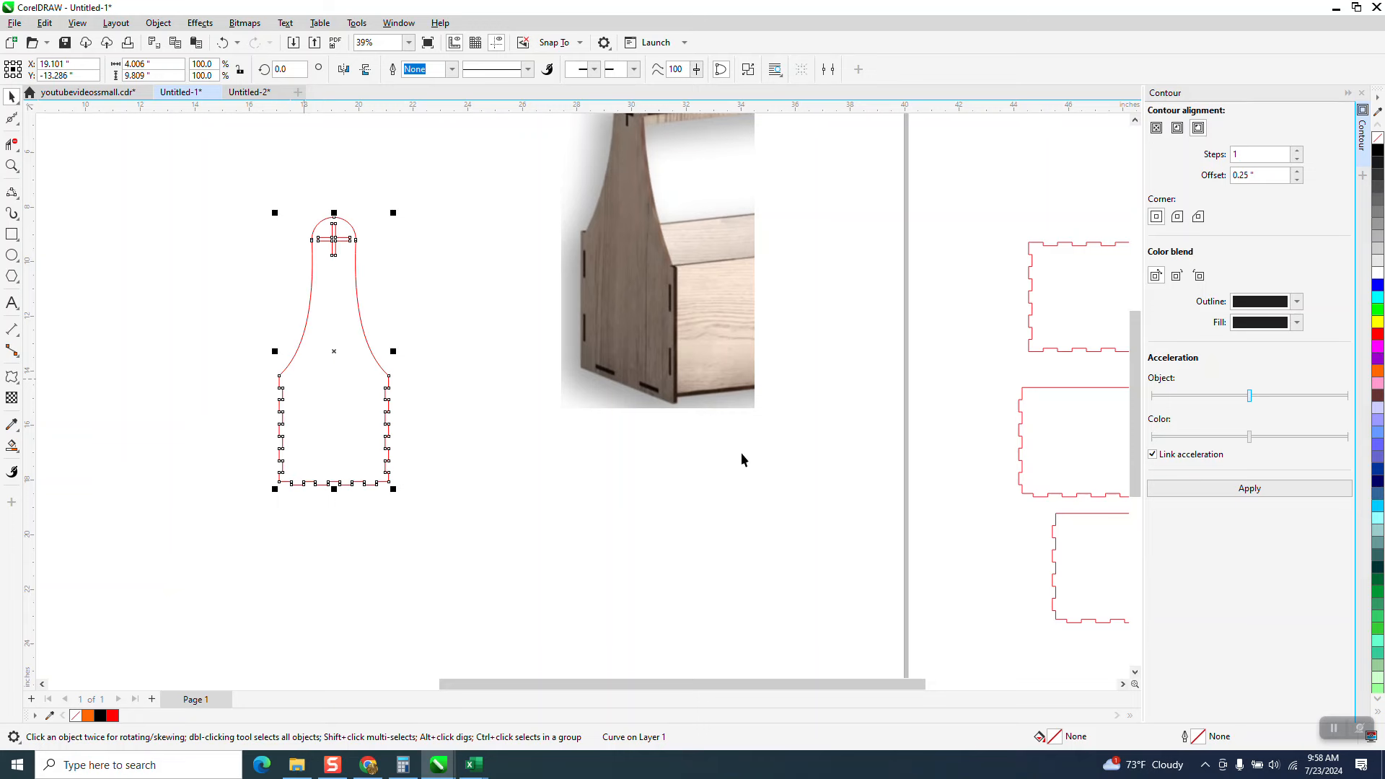
Move the middle rectangular panel above the top one, then flip the lowest panel vertically and place it just beneath them.
scroll(417, 513, down, 1)
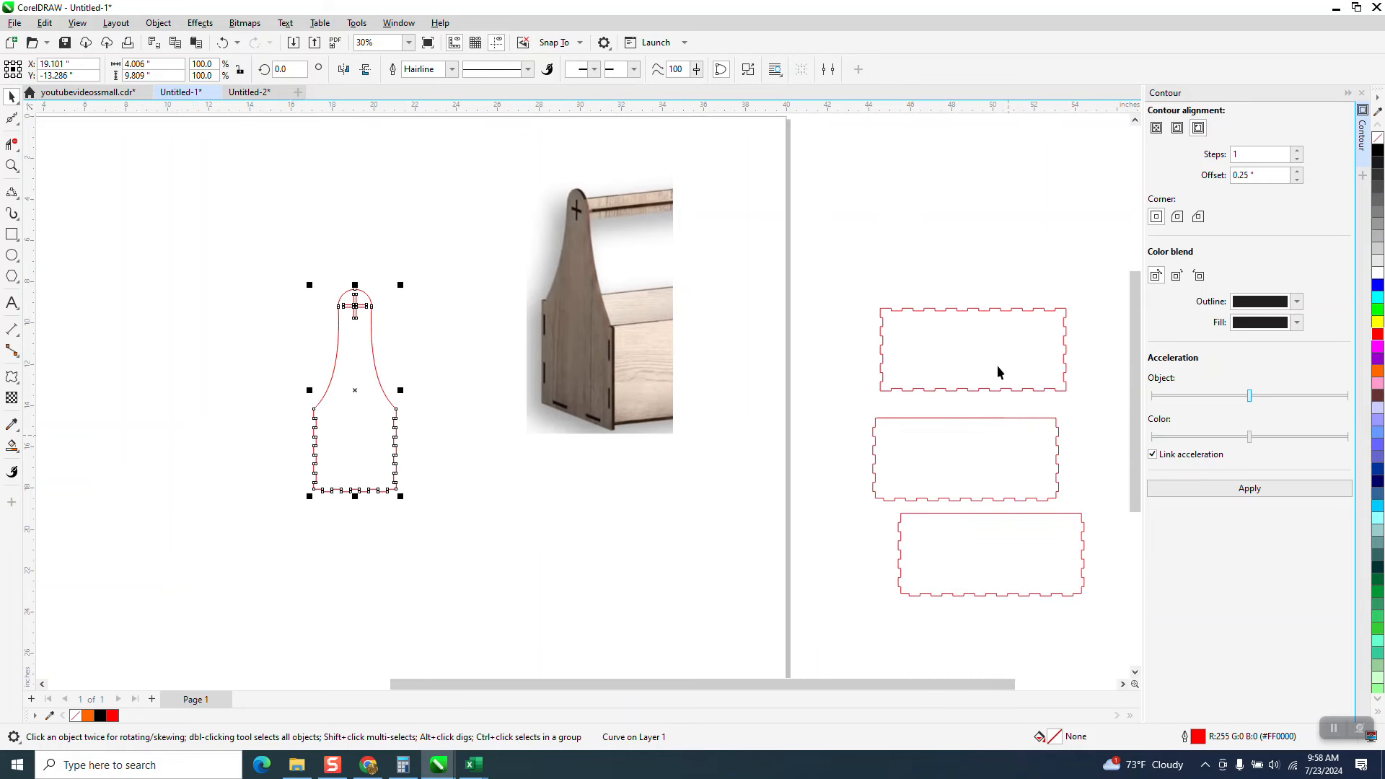
drag(971, 454, 983, 266)
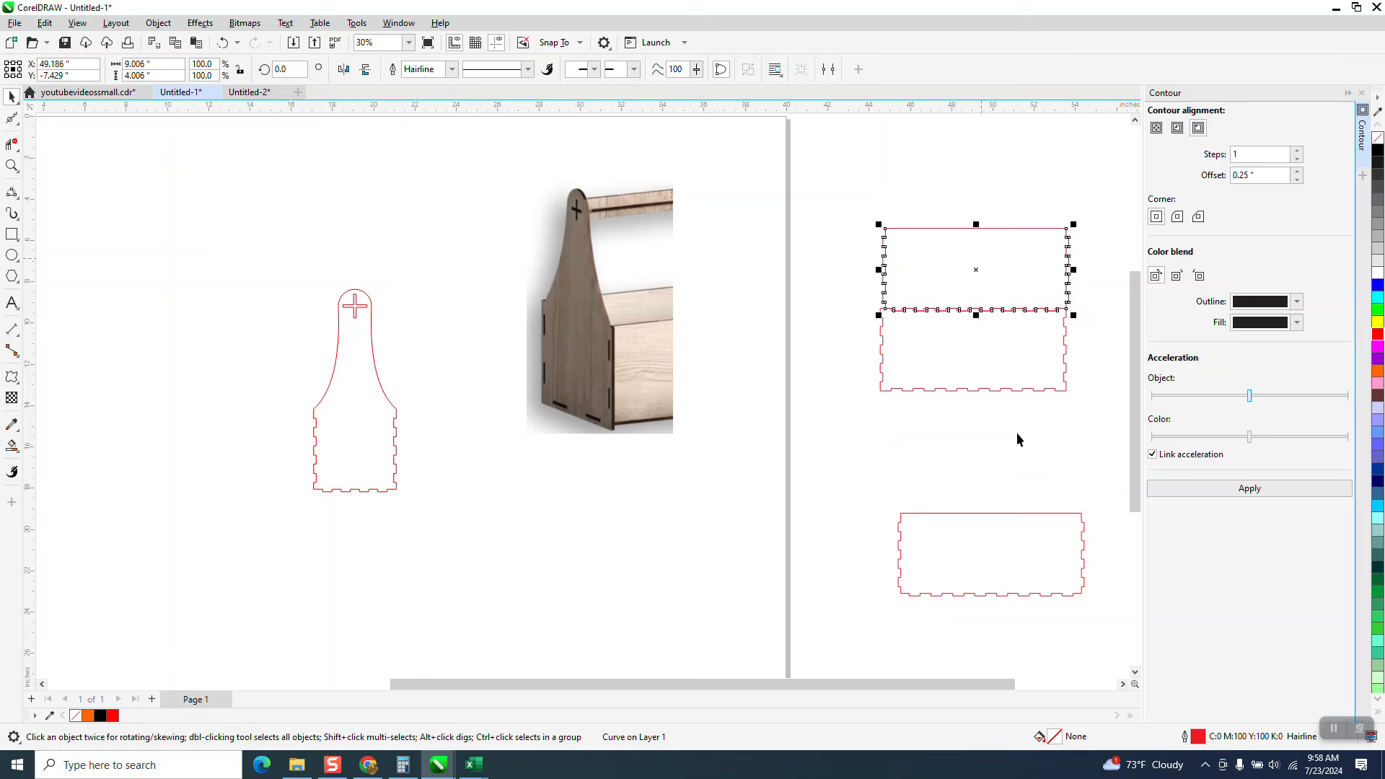
click(1030, 550)
click(365, 68)
click(1061, 451)
drag(1047, 401, 1046, 404)
drag(1032, 514, 1009, 413)
click(1045, 395)
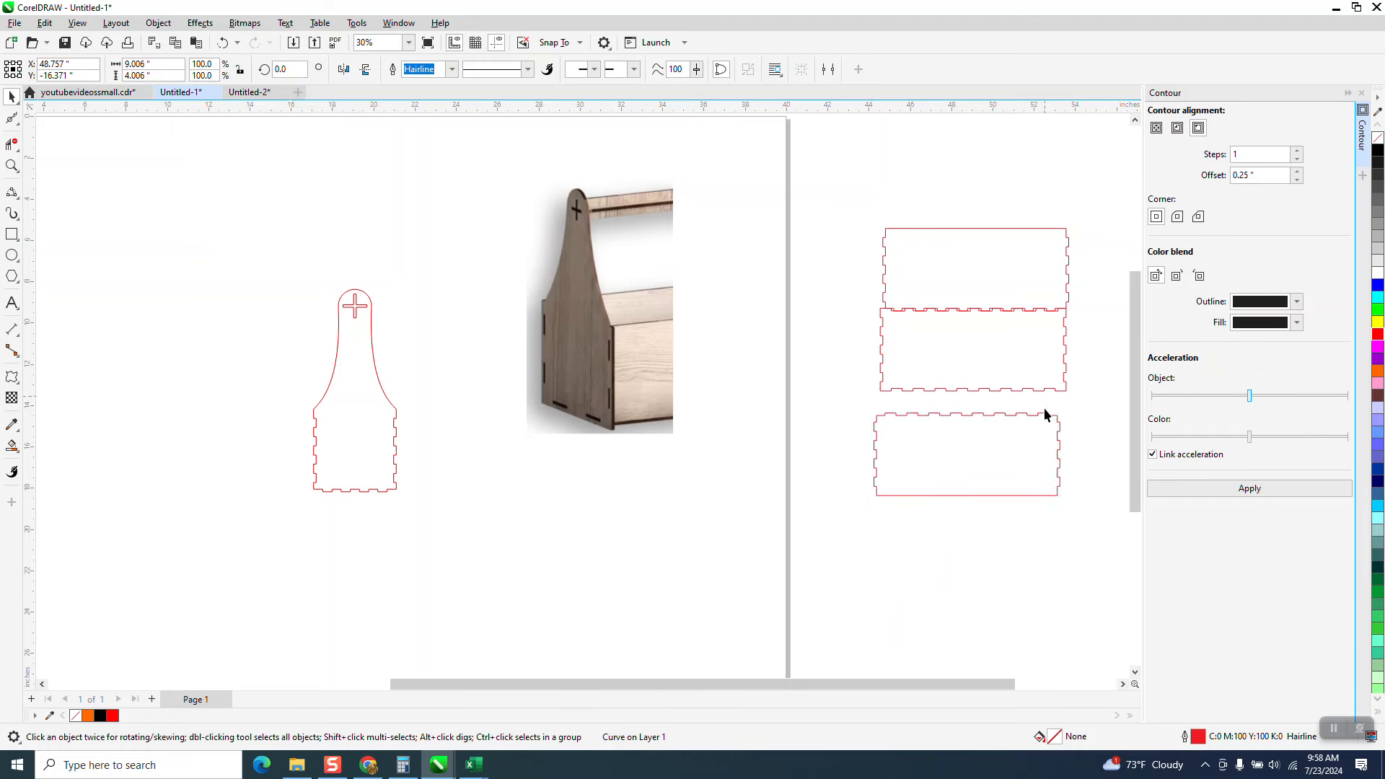
drag(1044, 415, 1063, 405)
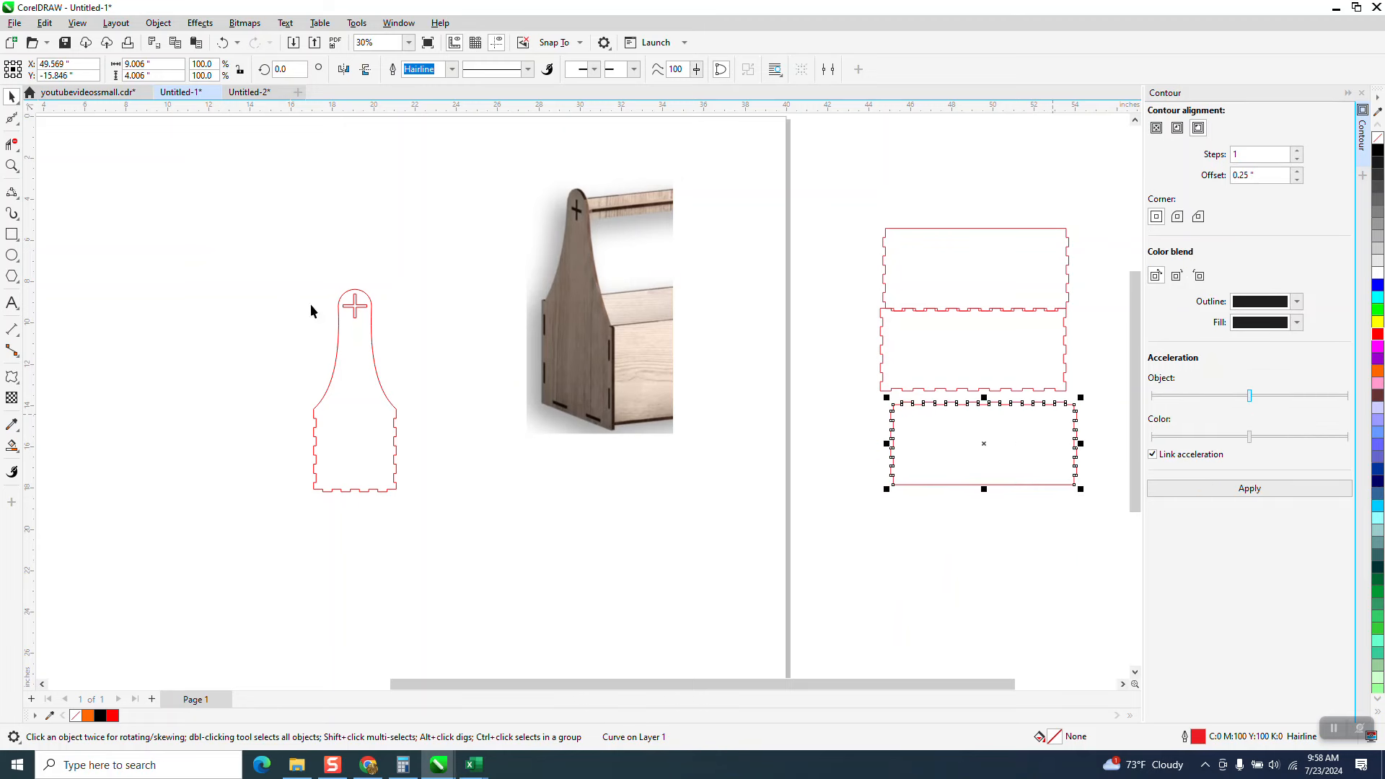
Snap the flipped panel's fingers onto the middle panel's lower edge and the upper panel's fingers onto its upper edge.
key(z)
drag(868, 290, 1102, 537)
click(12, 96)
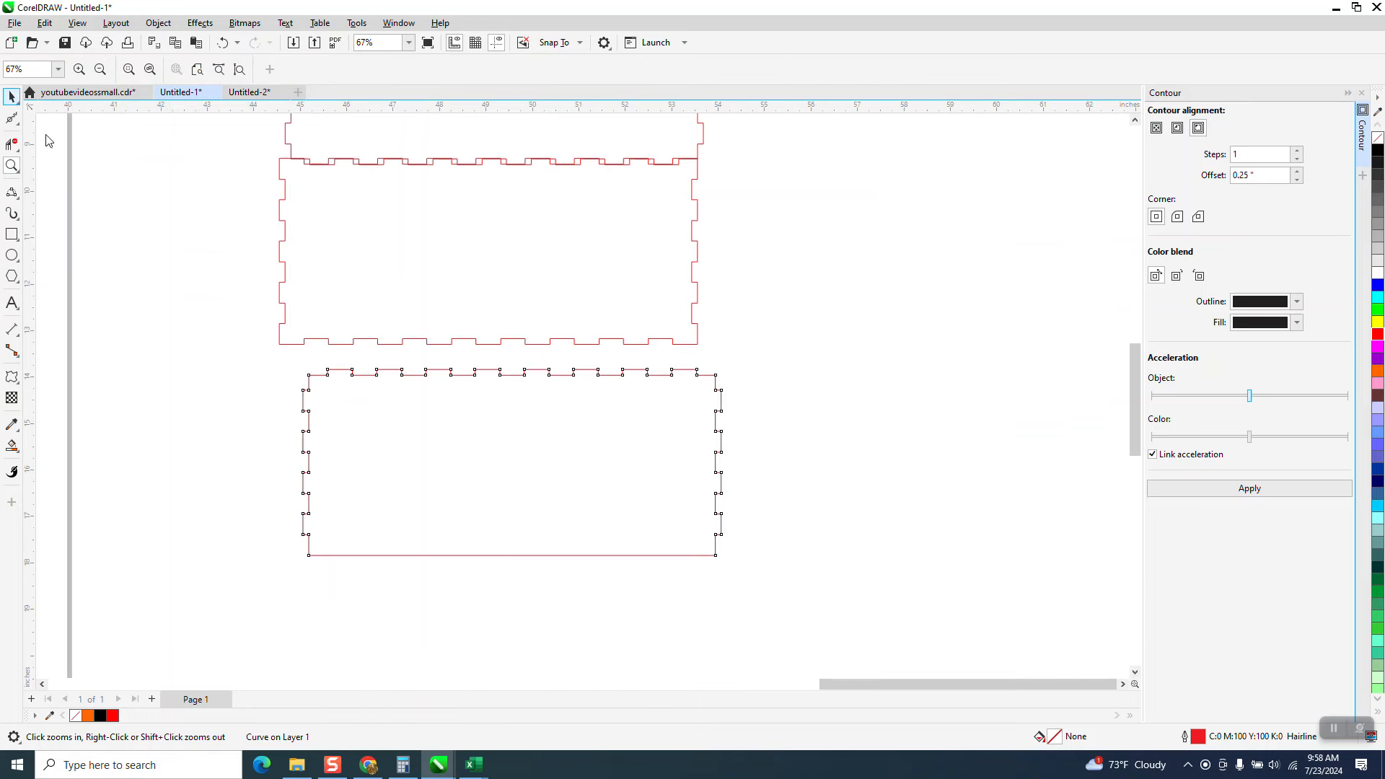
drag(698, 370, 673, 344)
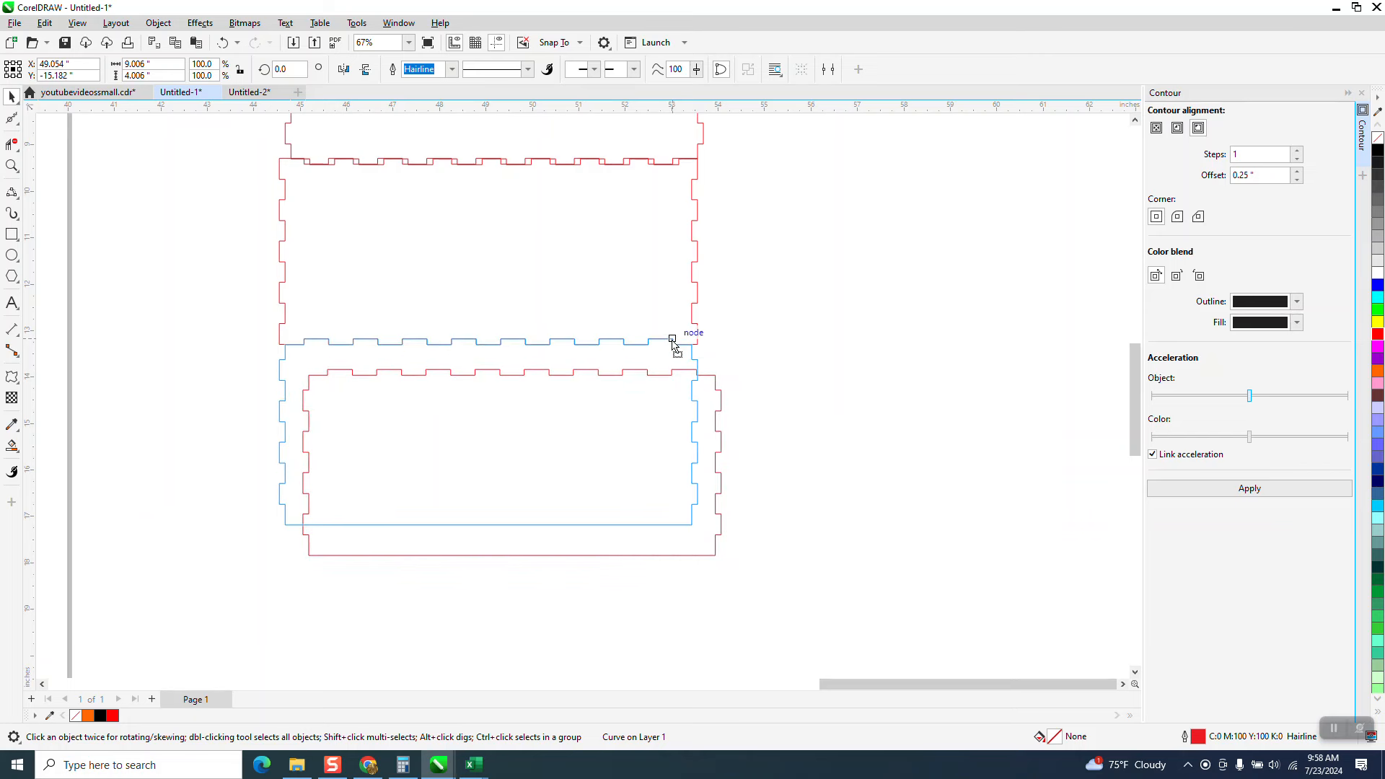
drag(806, 371, 808, 373)
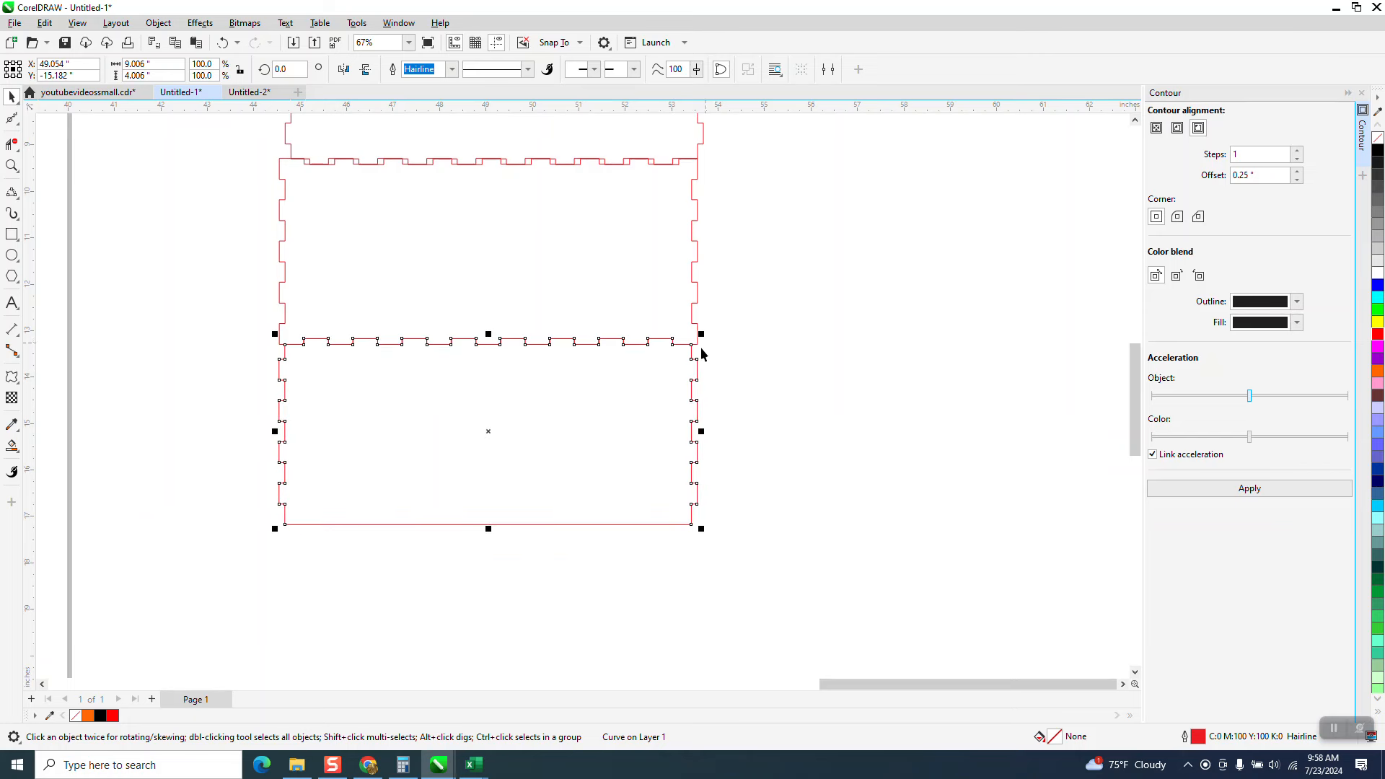
scroll(820, 439, down, 2)
drag(747, 194, 721, 260)
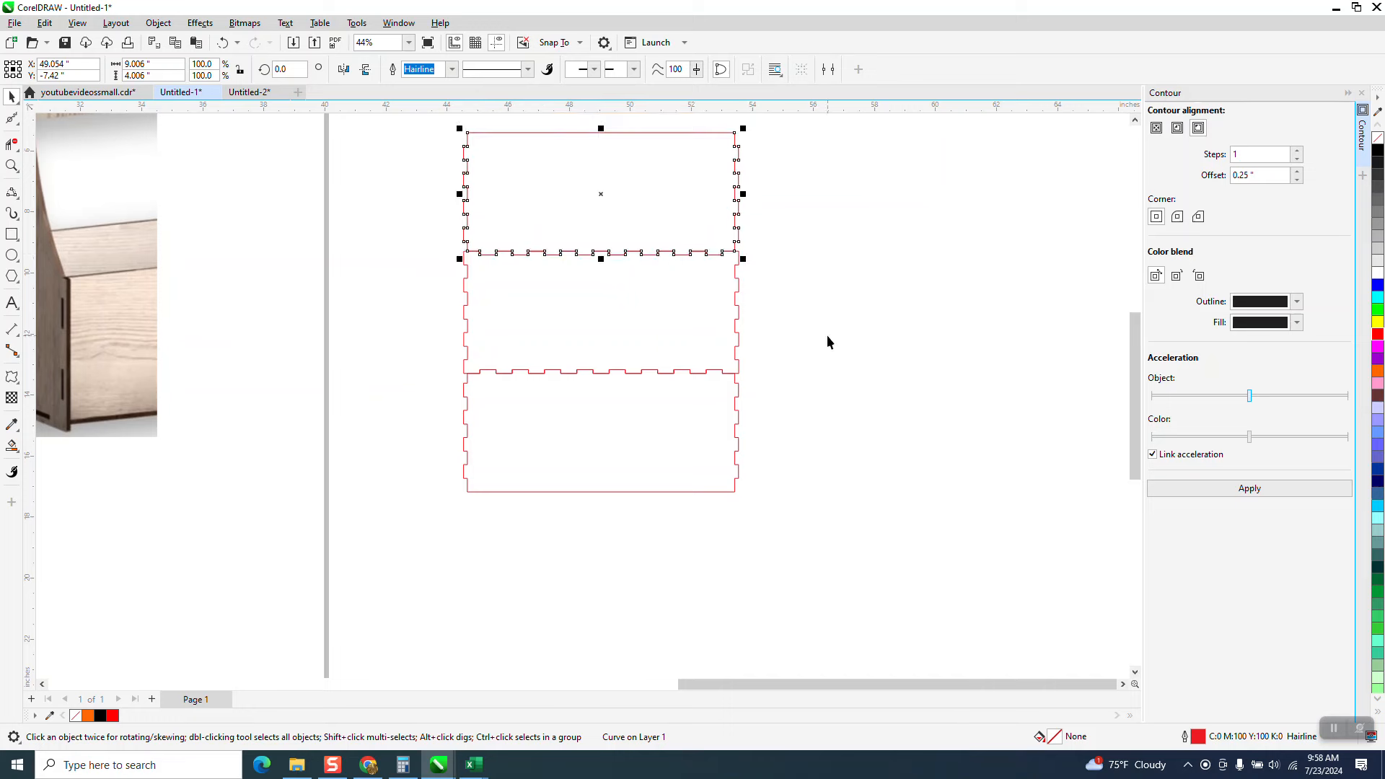
Move the curved end panel off the page beside the stacked rectangular panels and rotate it 90 degrees.
scroll(827, 335, down, 2)
scroll(827, 338, down, 1)
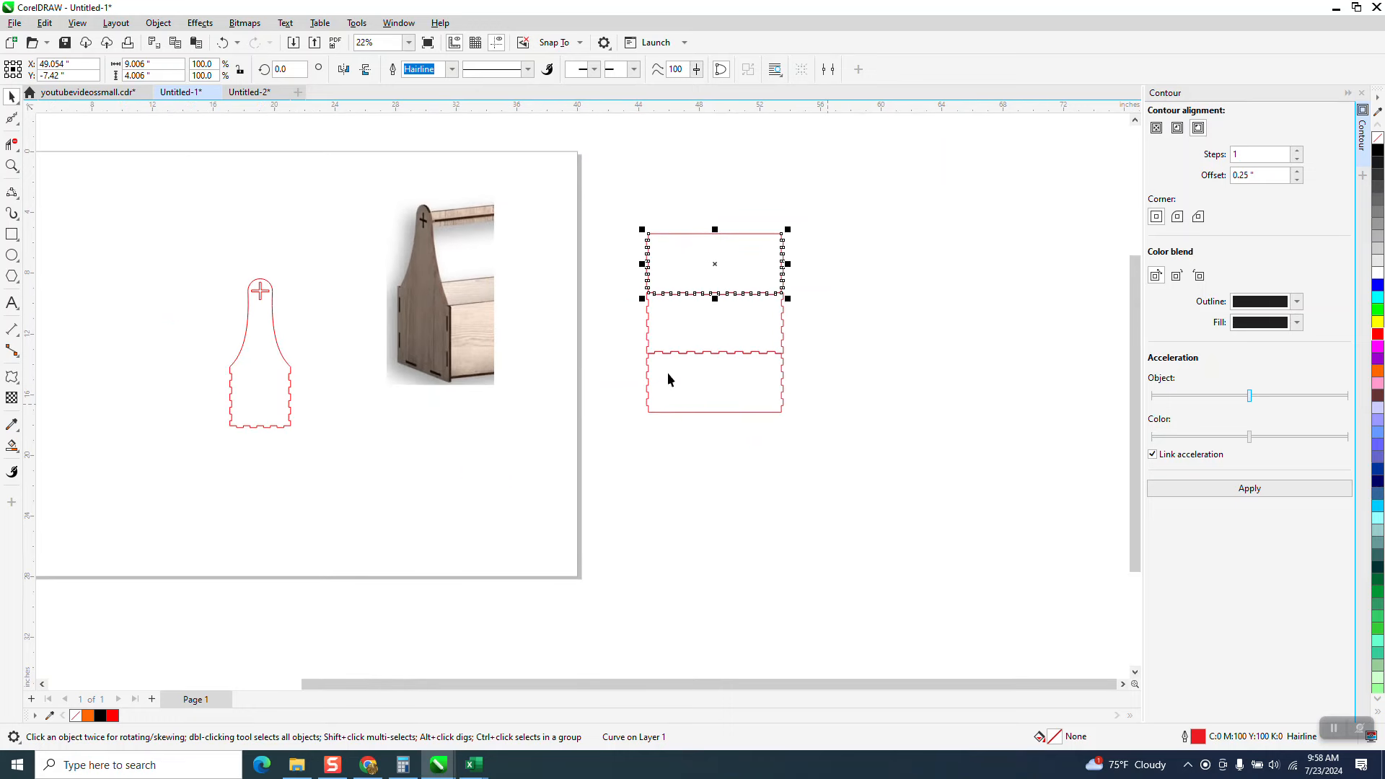
drag(279, 395, 908, 349)
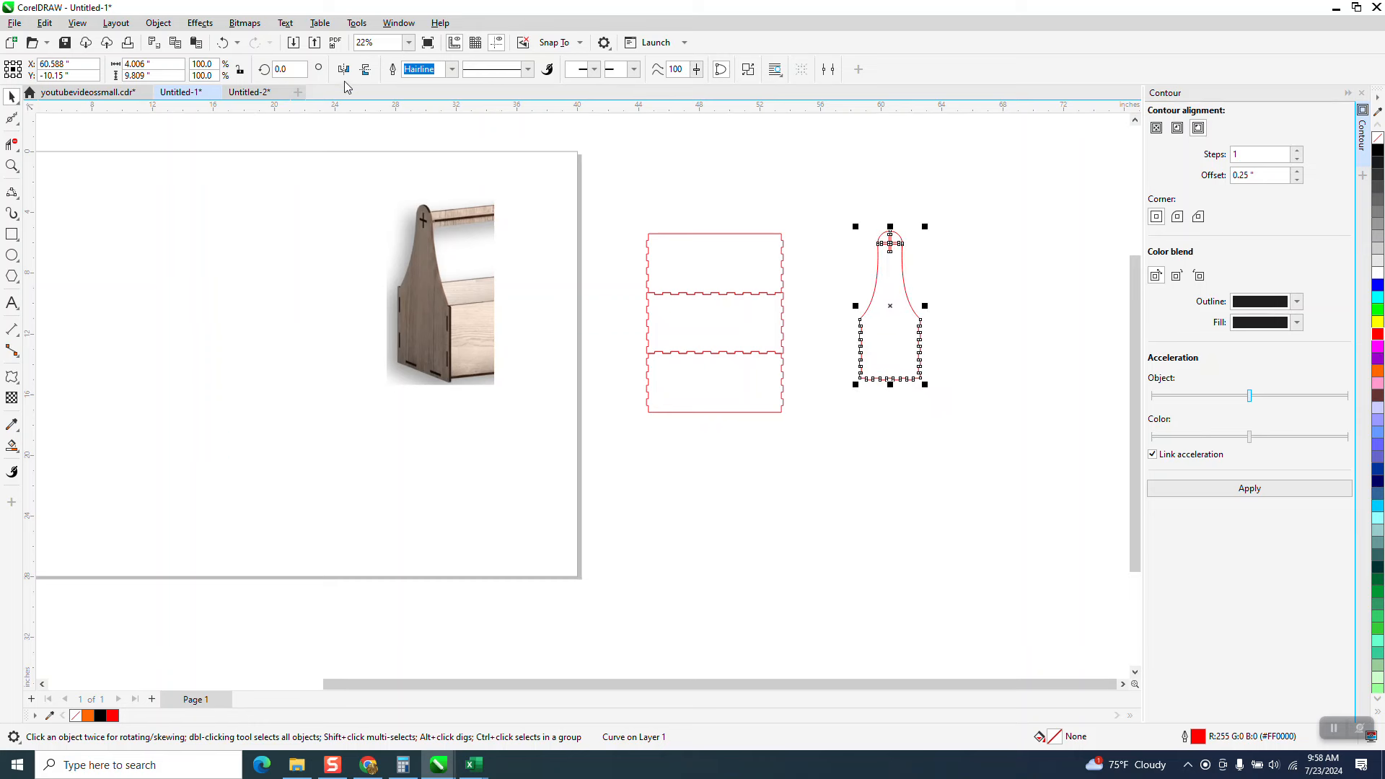
text(90)
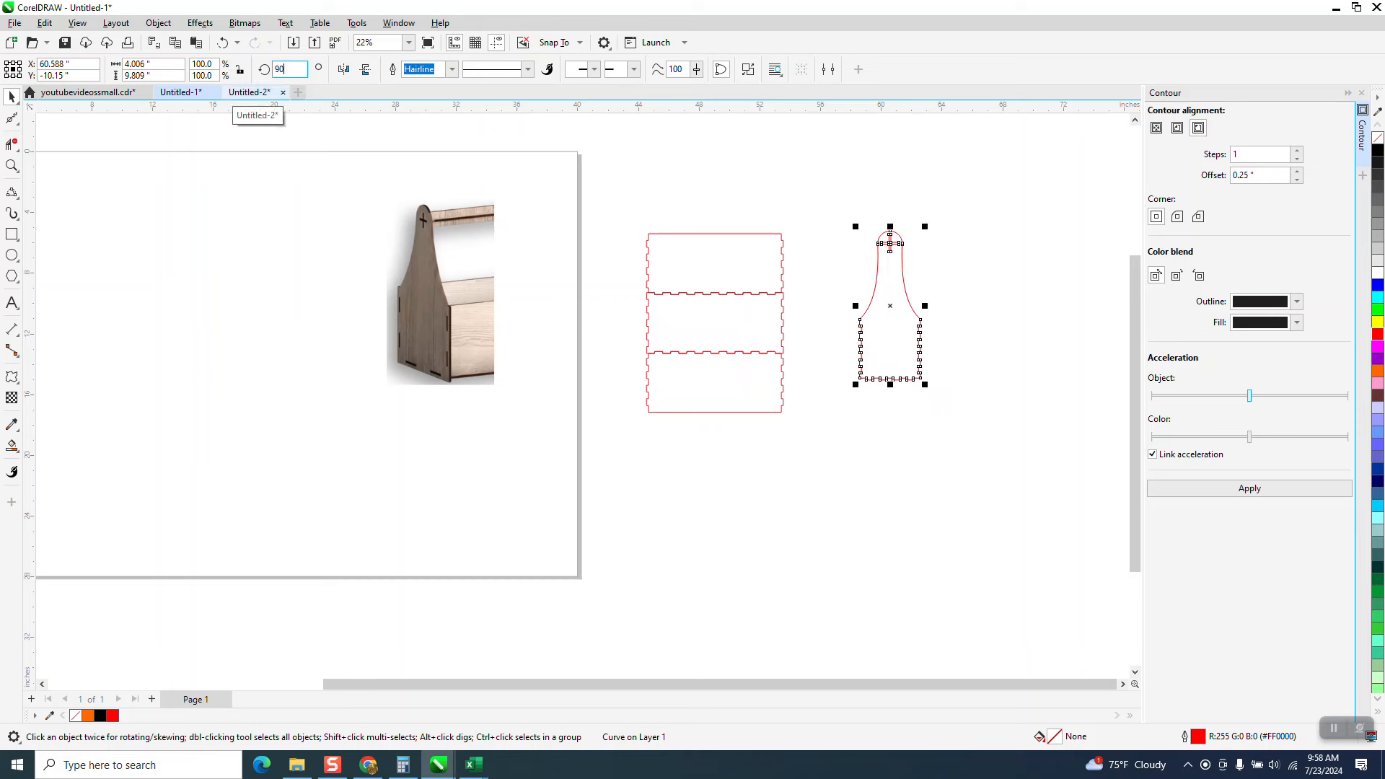
key(Return)
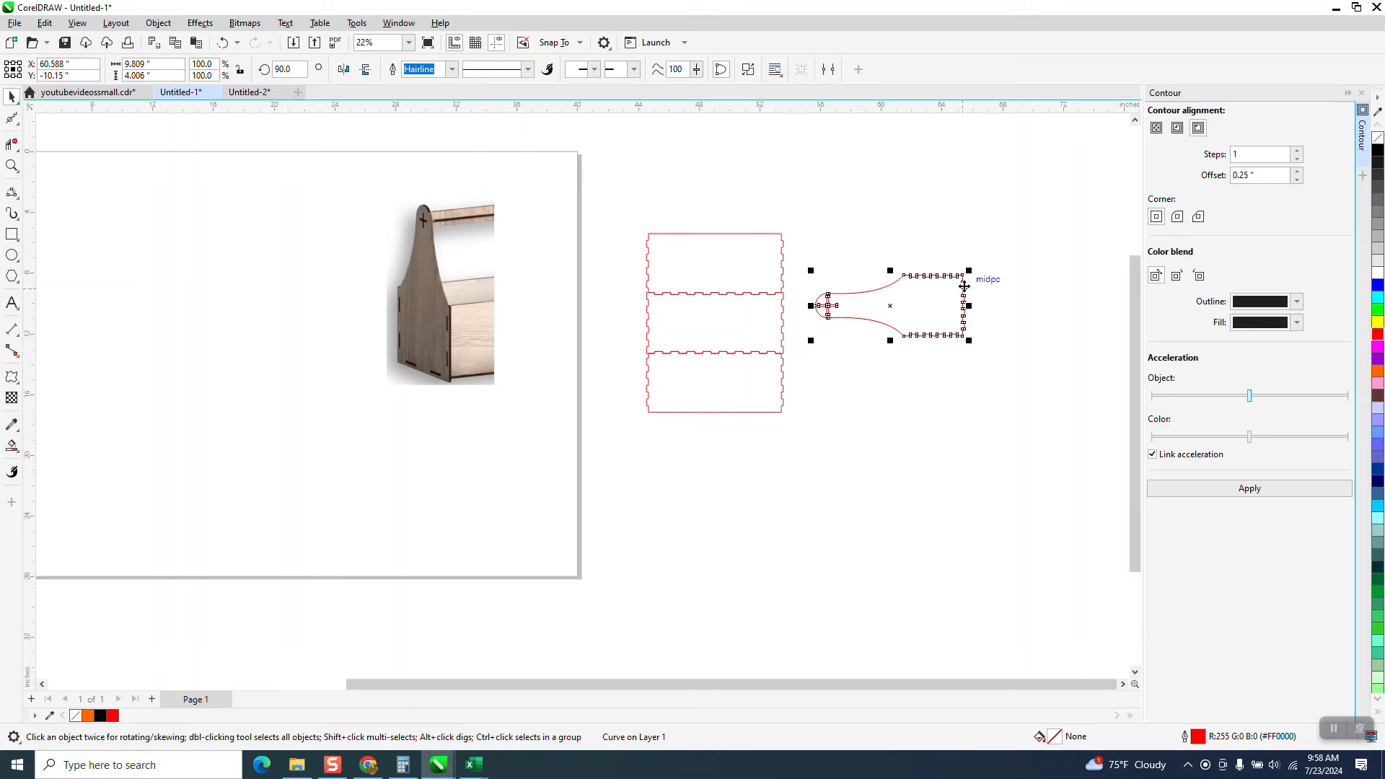
Move the rotated end panel to the opposite side of the stack and fit its bottom fingers into the middle panel's side fingers.
drag(967, 283, 682, 325)
drag(871, 311, 556, 323)
drag(432, 283, 264, 274)
drag(491, 268, 746, 390)
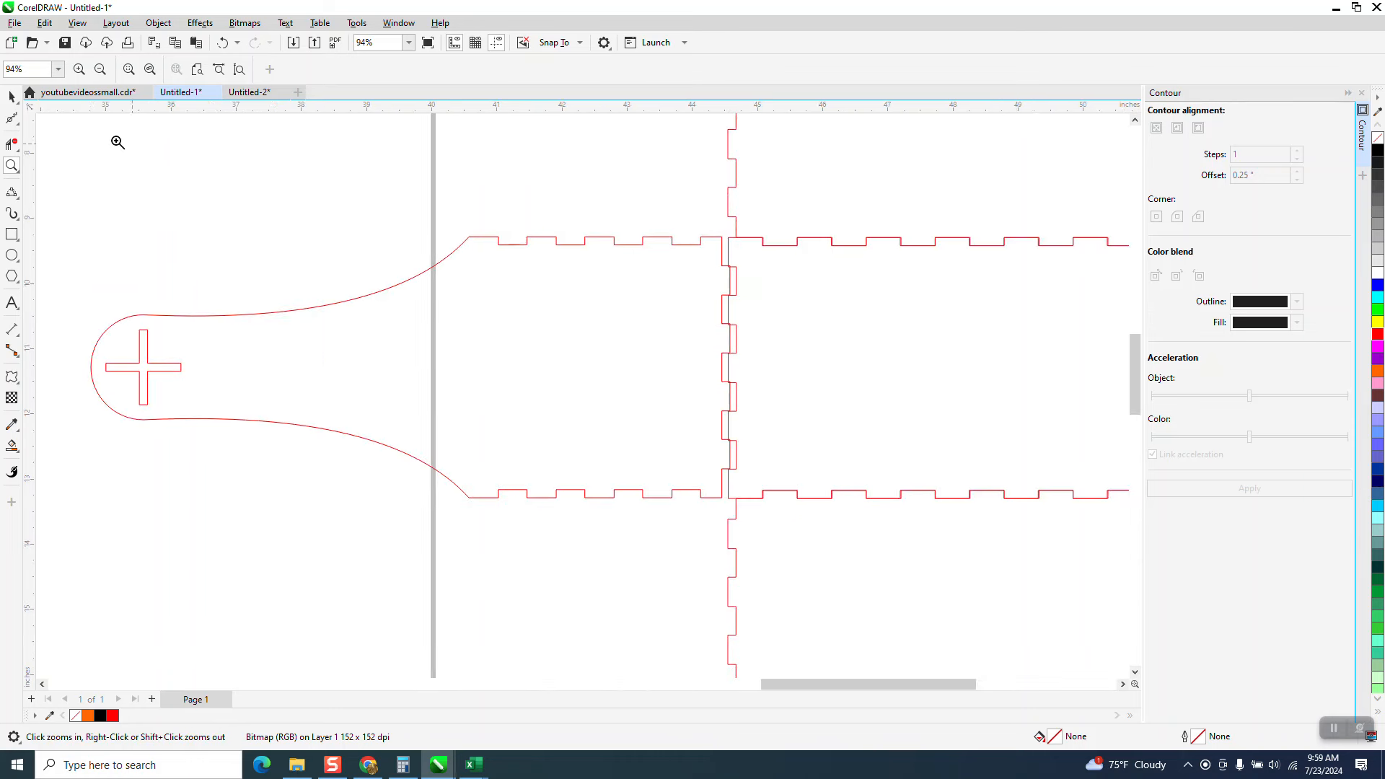
key(space)
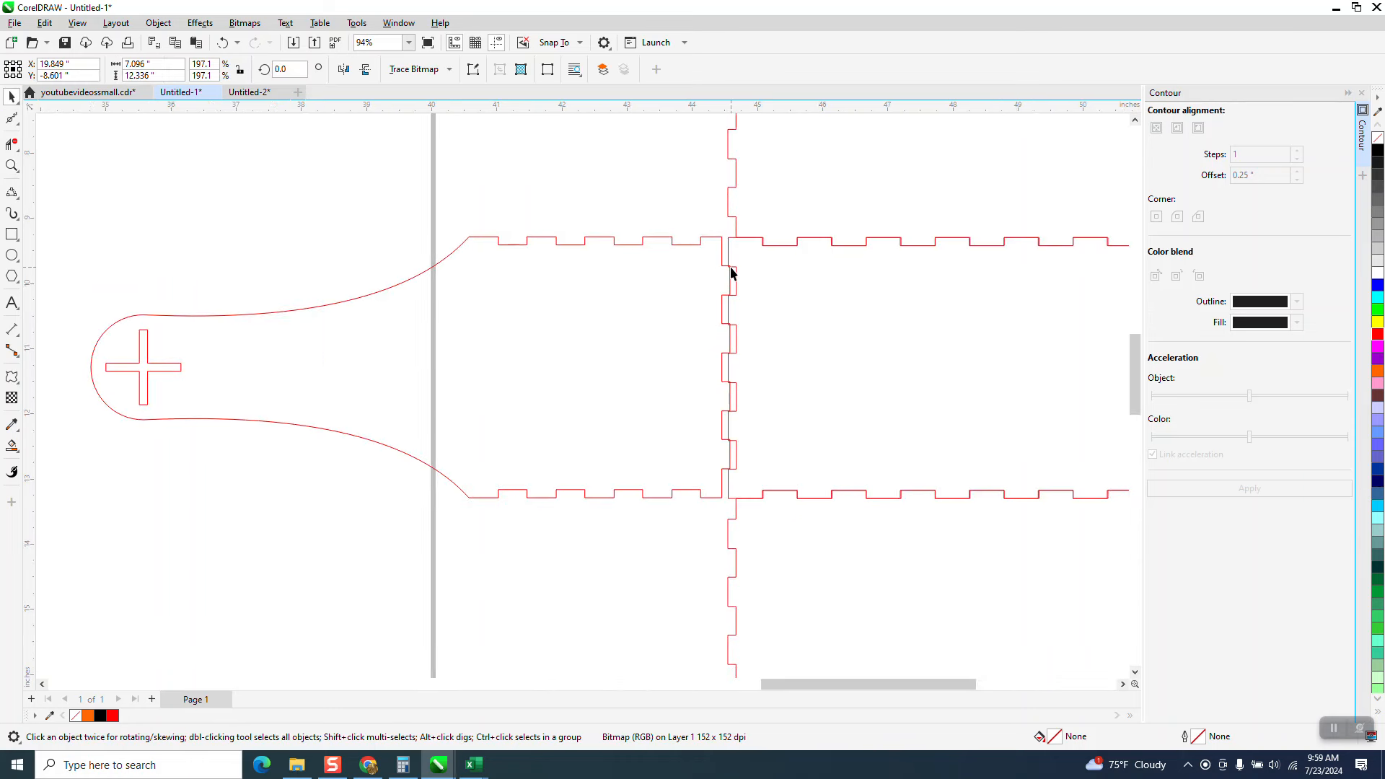
mouse_move(723, 279)
mouse_down()
mouse_move(675, 296)
mouse_move(737, 267)
mouse_up()
scroll(648, 303, down, 3)
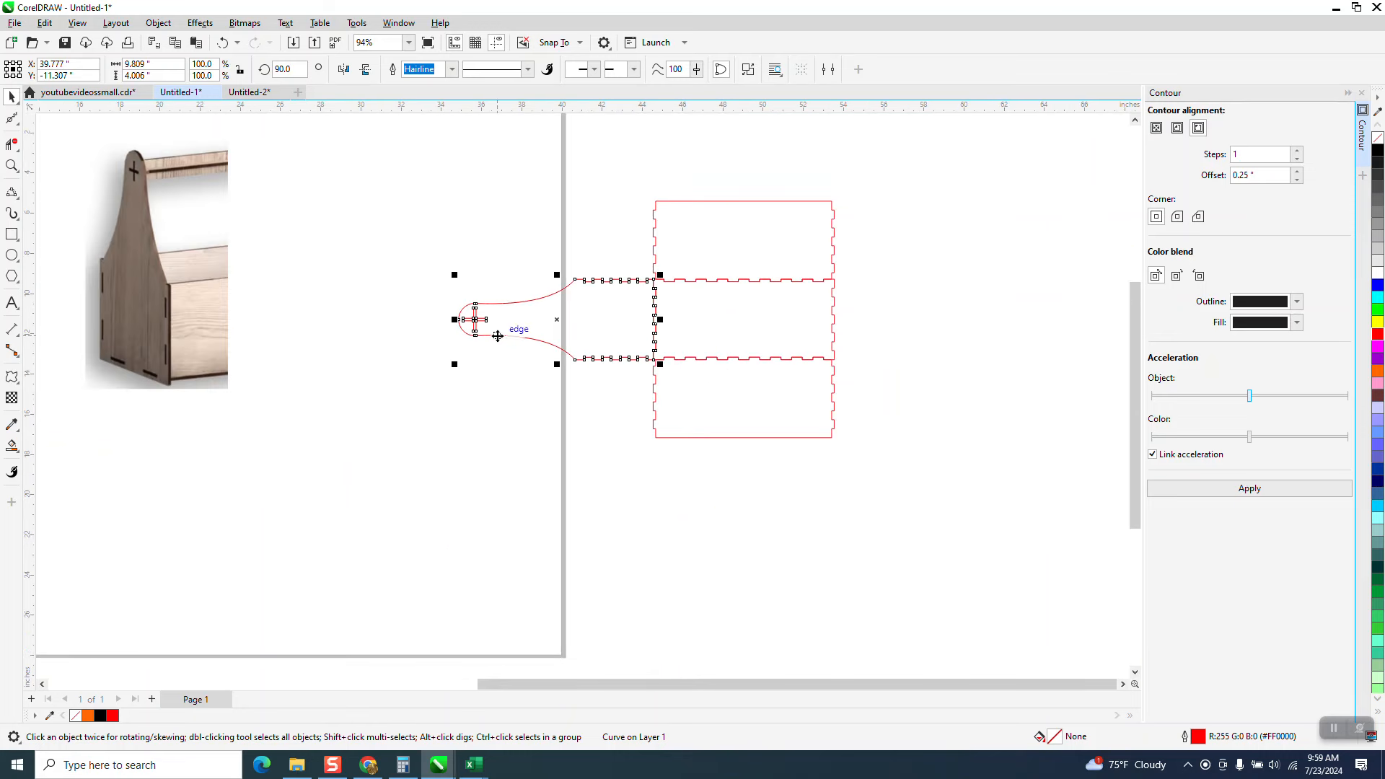
Place a horizontally mirrored copy of the end panel beyond the stack's other side and set its rotation to 0 degrees, rounded end down.
click(346, 72)
drag(566, 325, 953, 319)
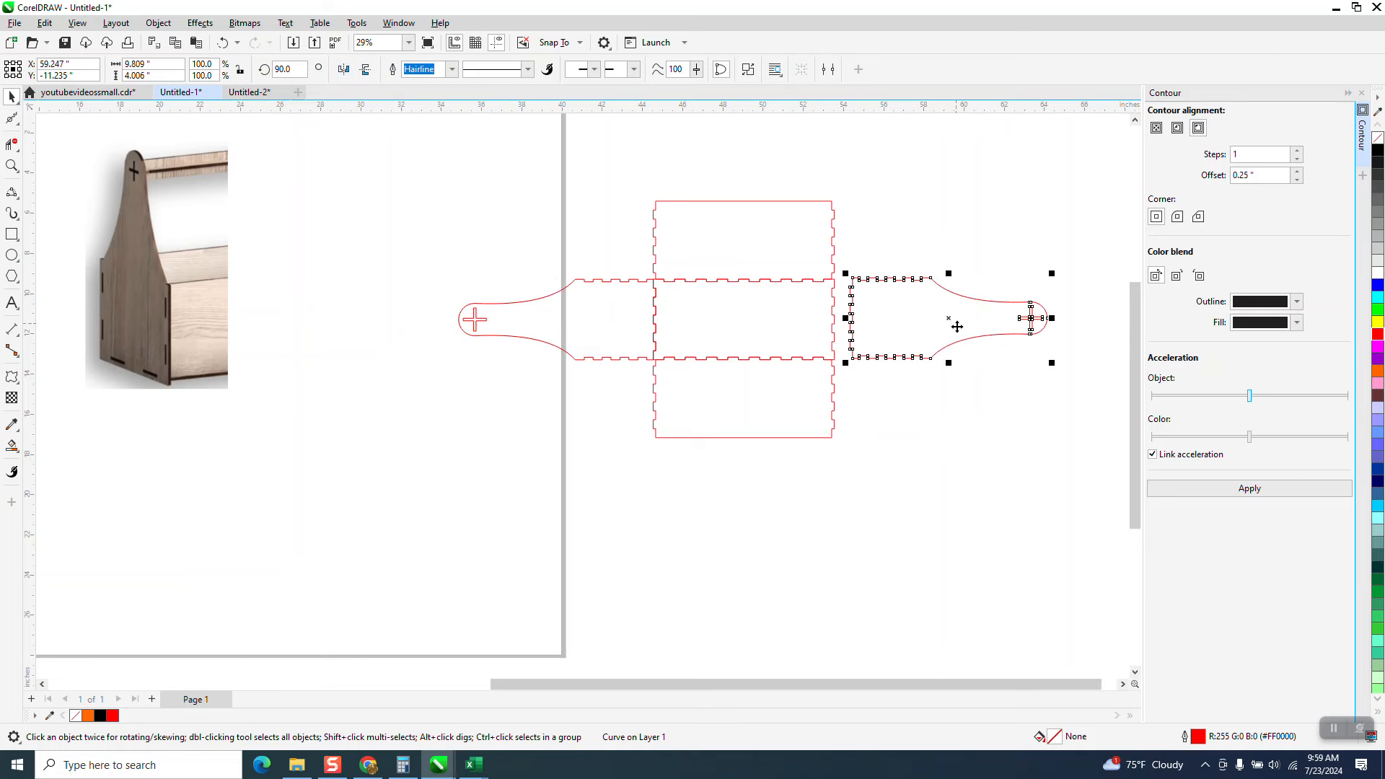
click(288, 70)
text(90)
key(Return)
key(Return)
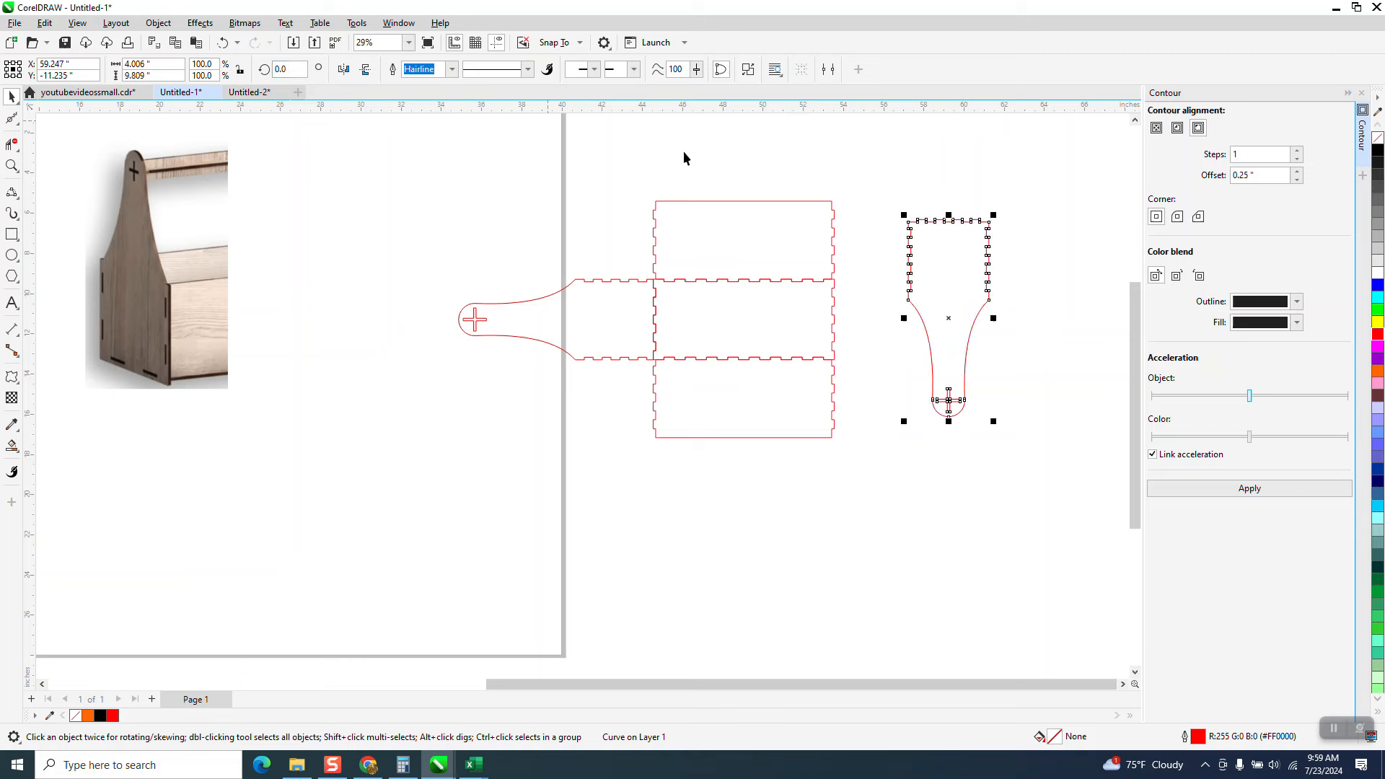
Set the original end panel's rotation back to 0 degrees and nest it between the stacked panels and the inverted copy.
click(554, 318)
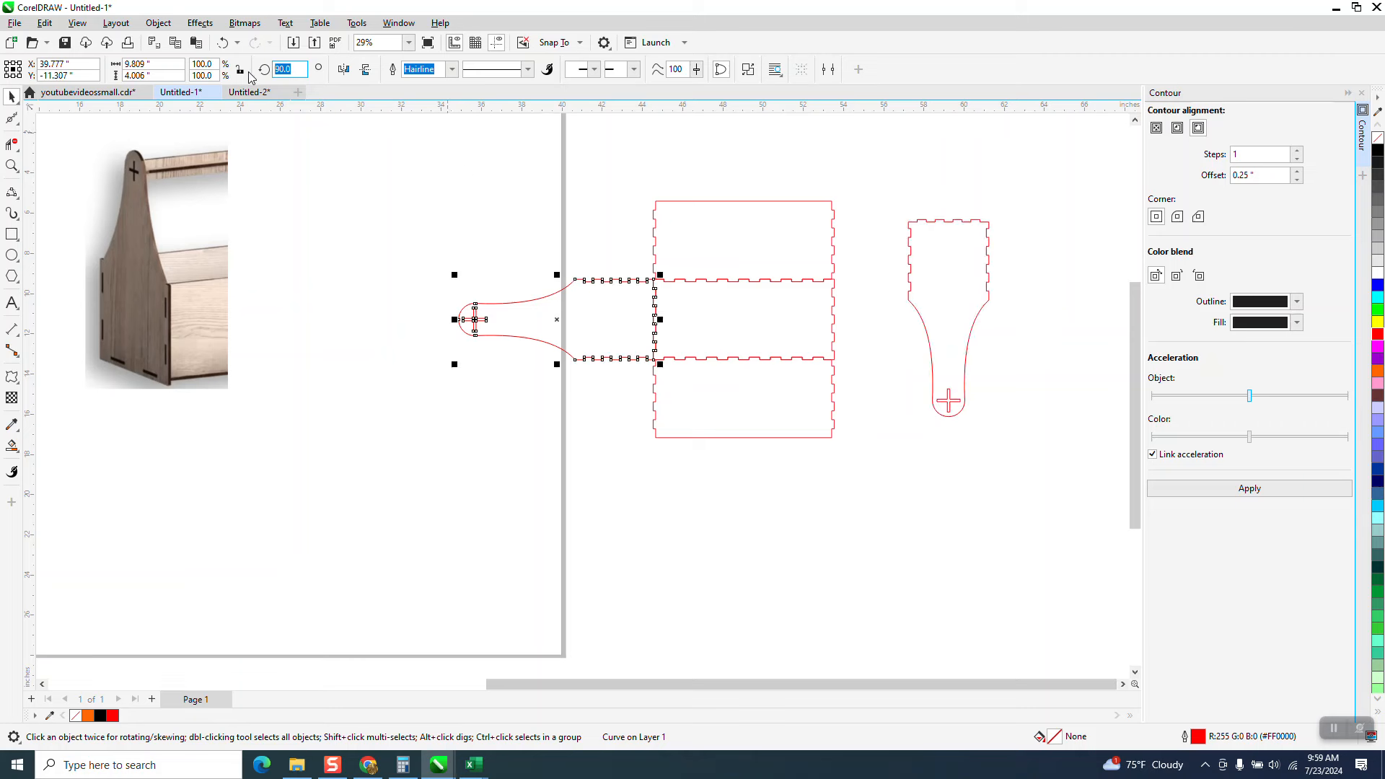
key(Return)
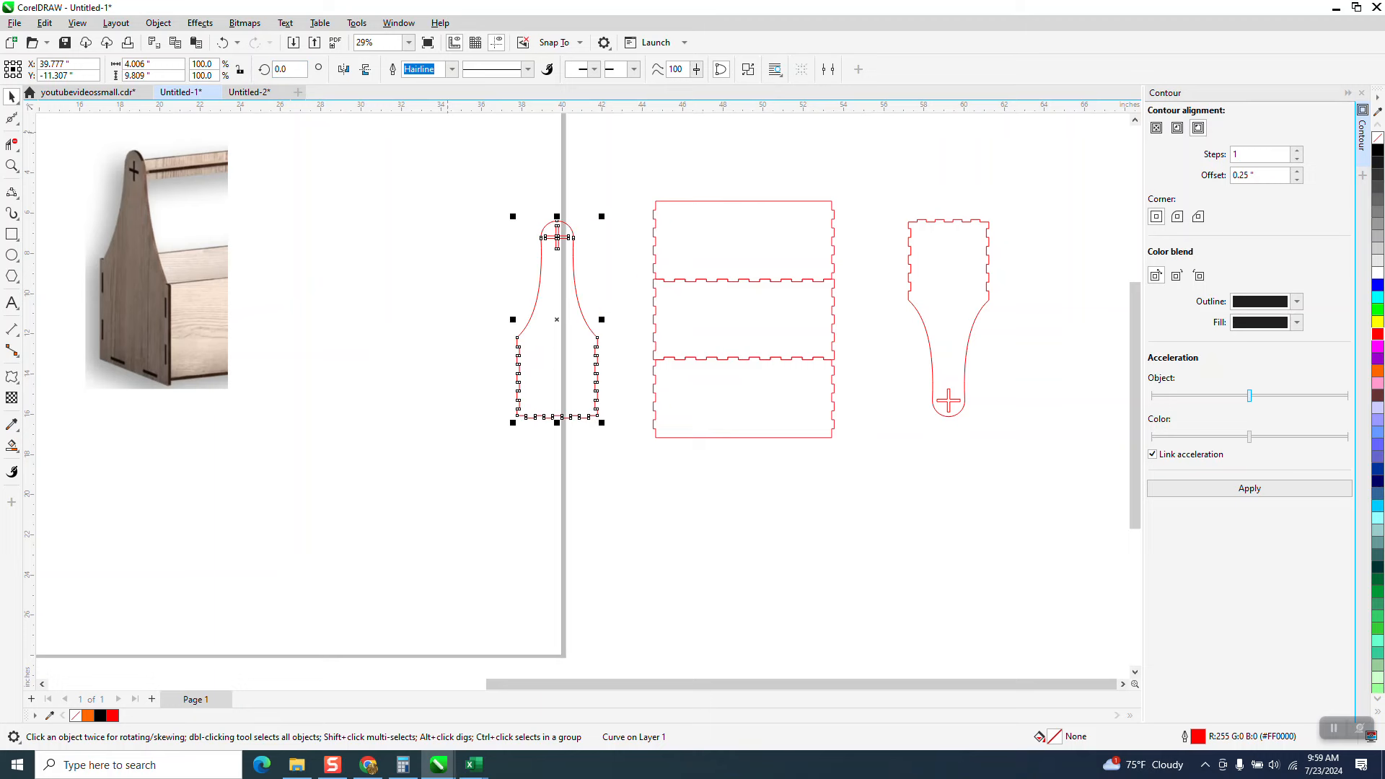
drag(560, 325, 915, 317)
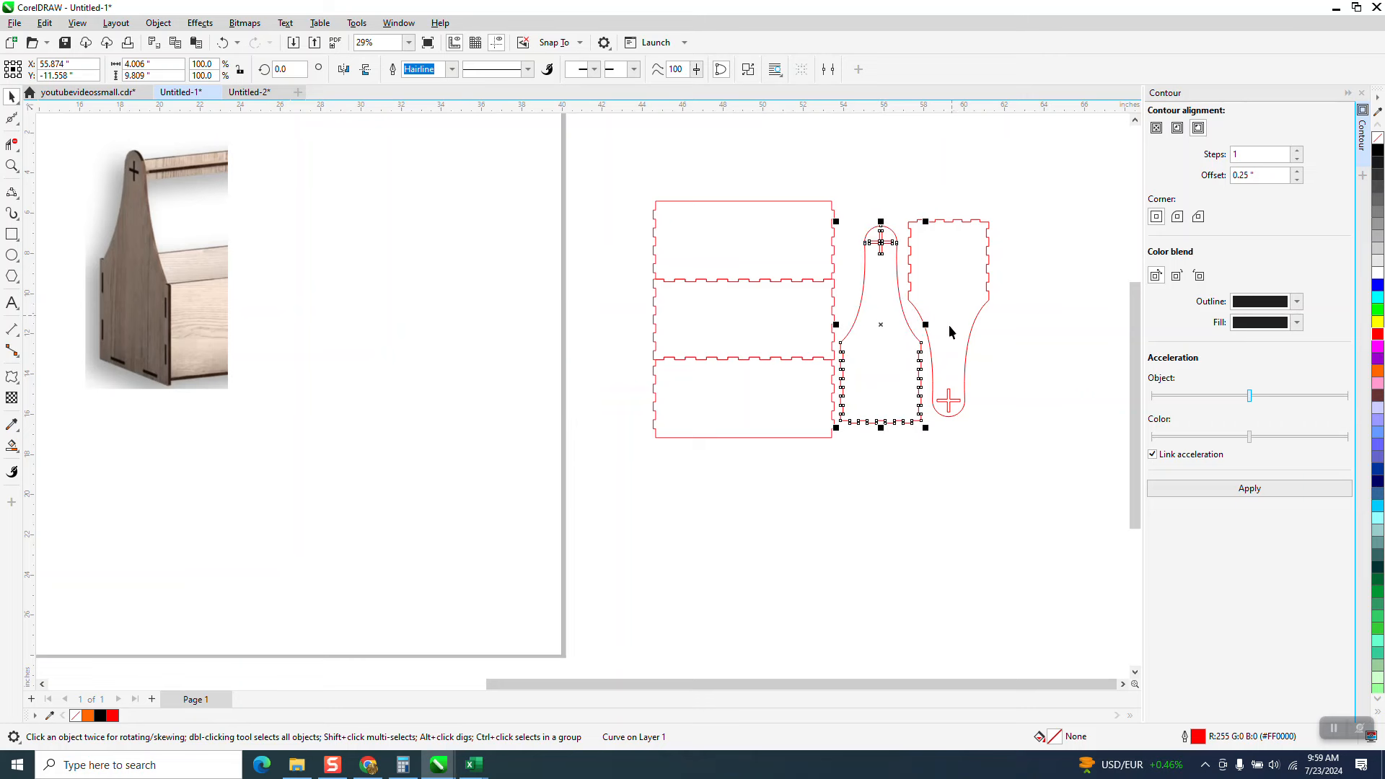
Draw a handle rectangle about 0.96 inches high beneath the inverted end panel's rounded end and set its width to 9 inches.
click(11, 167)
drag(628, 196, 1065, 443)
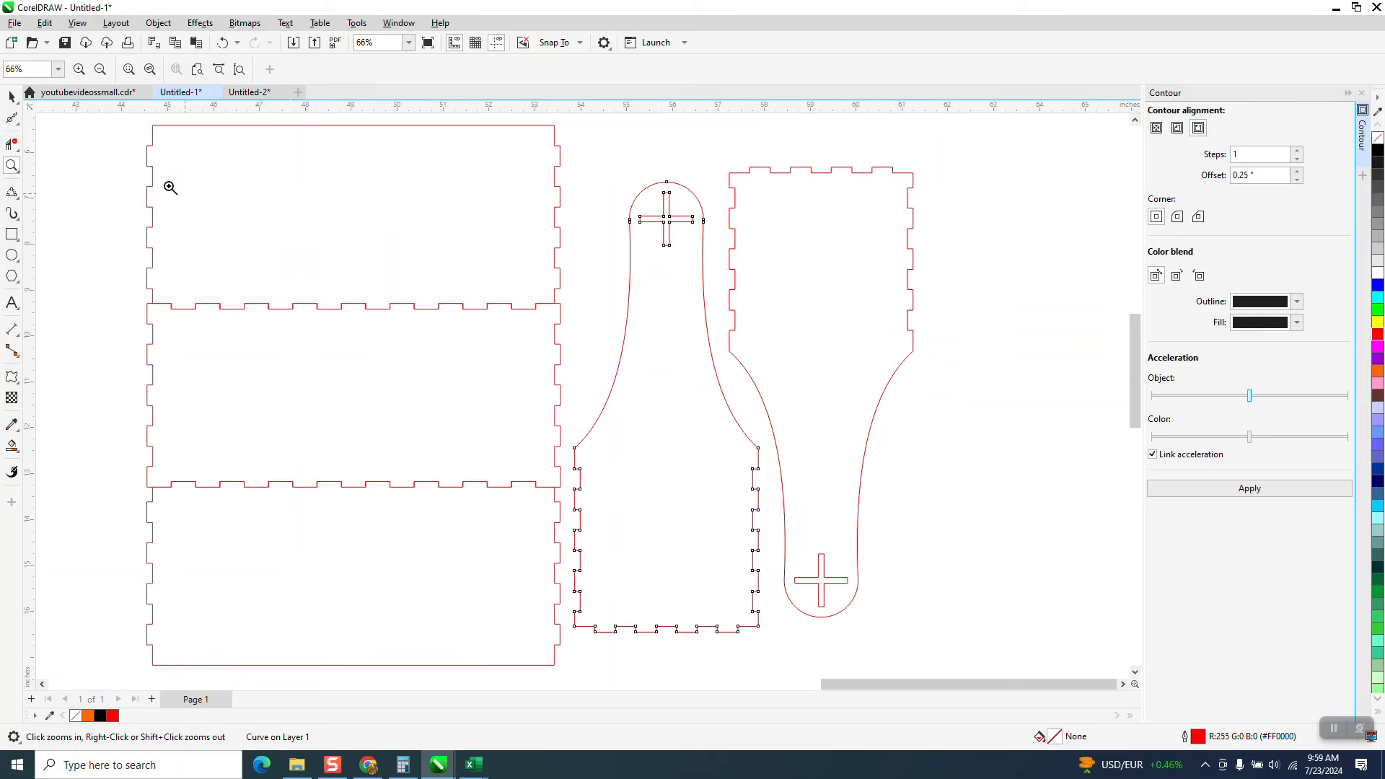
click(270, 125)
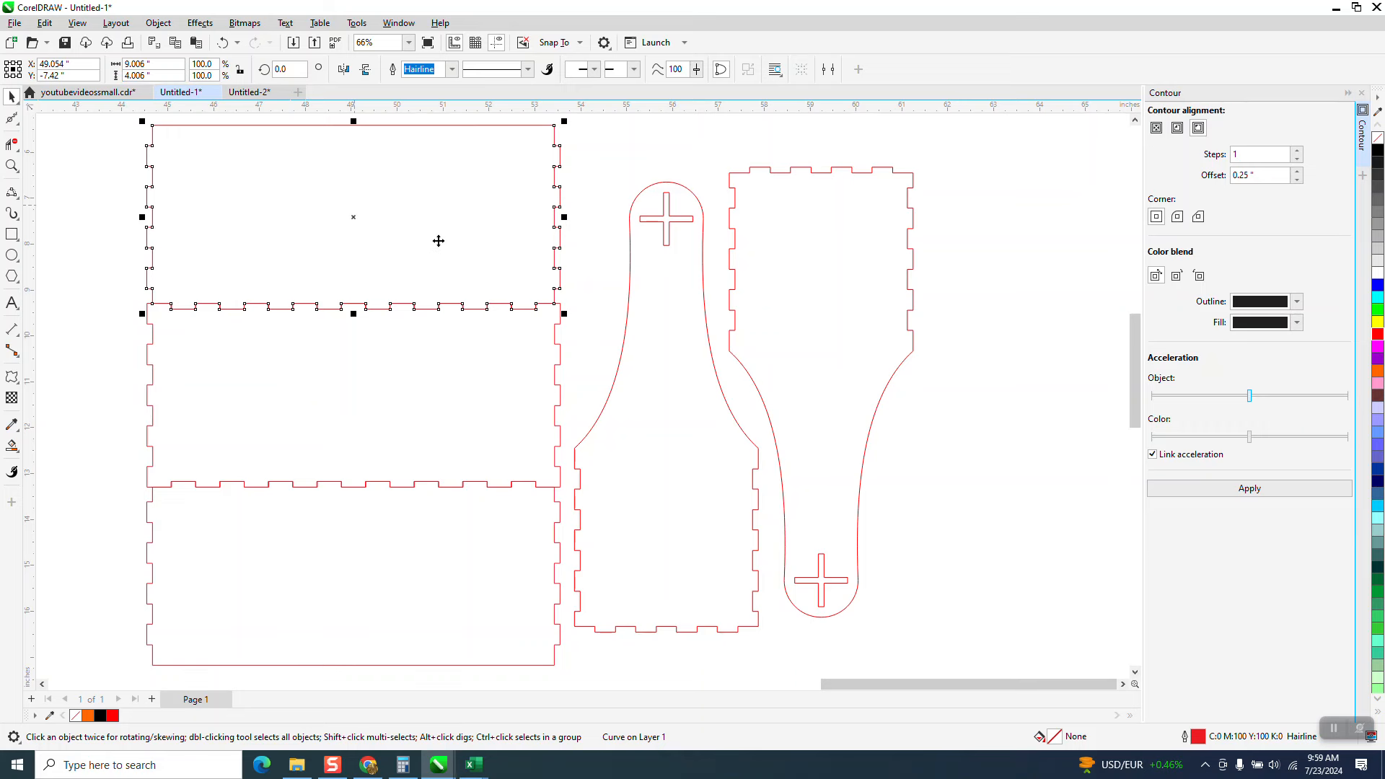
scroll(438, 240, down, 2)
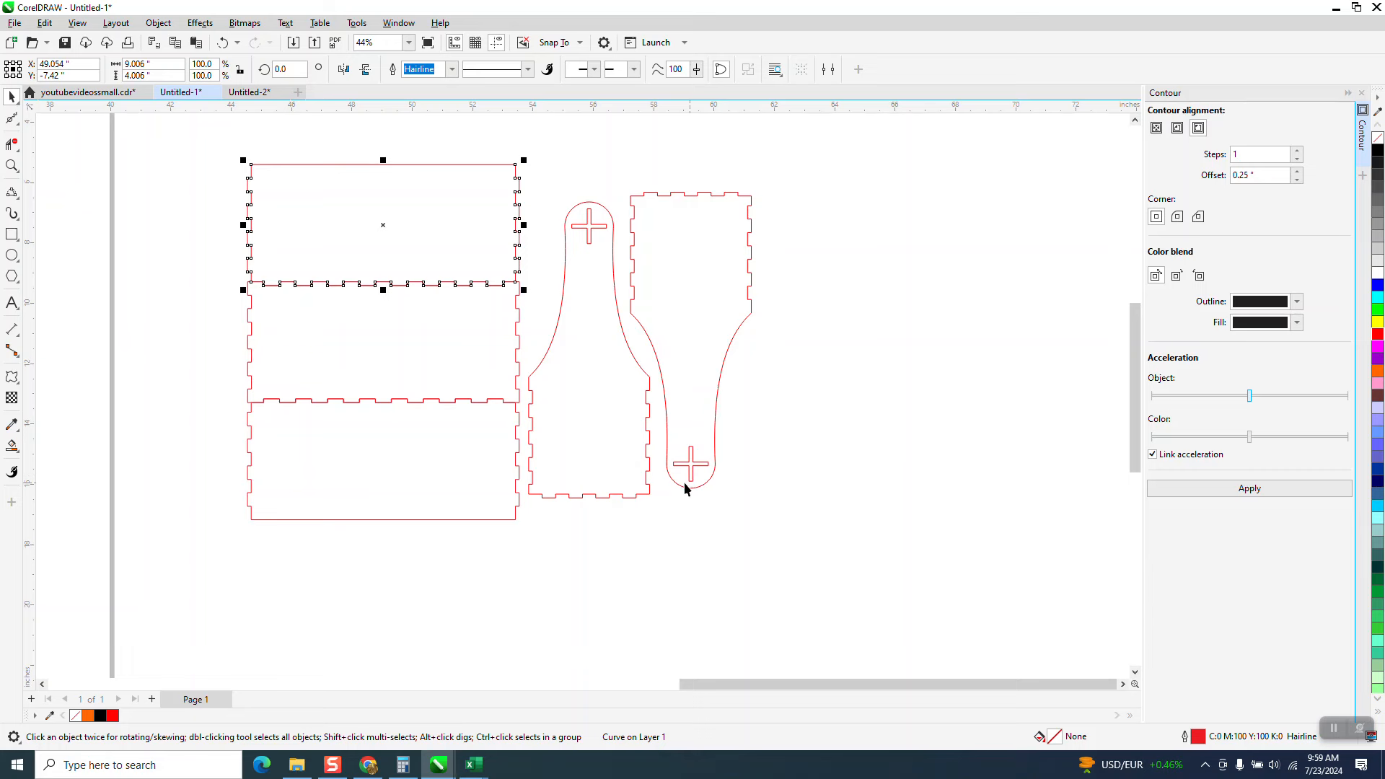
click(12, 165)
drag(645, 431, 818, 516)
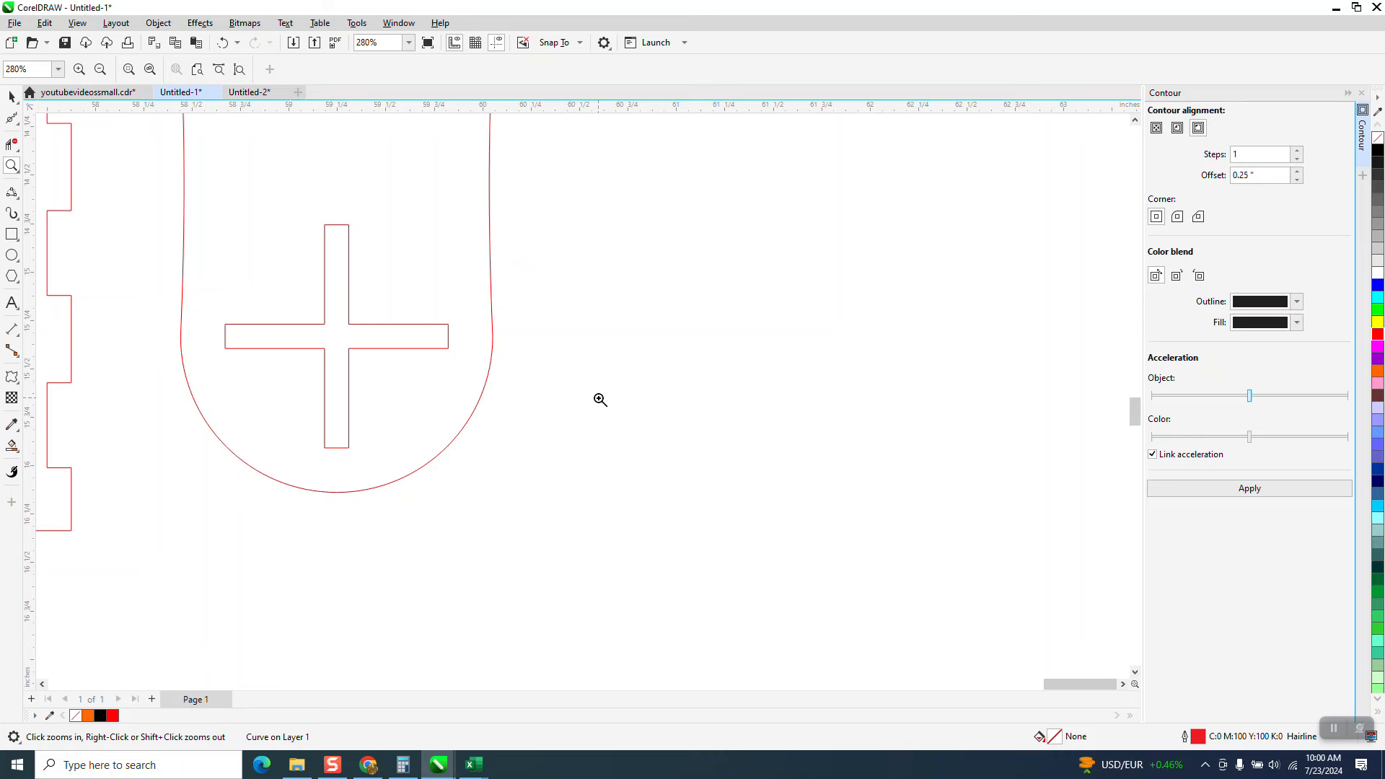
scroll(597, 400, down, 1)
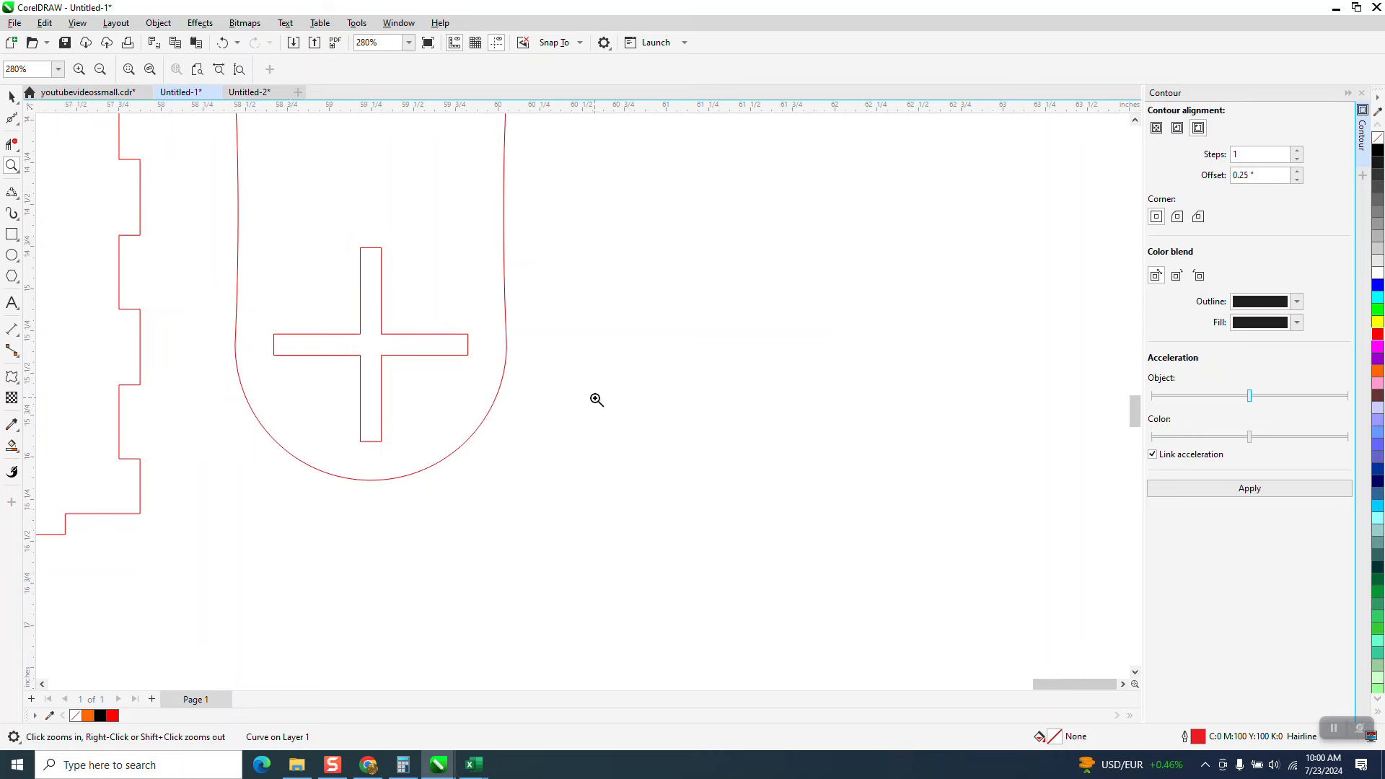
scroll(599, 379, down, 1)
click(12, 234)
drag(404, 483, 1015, 606)
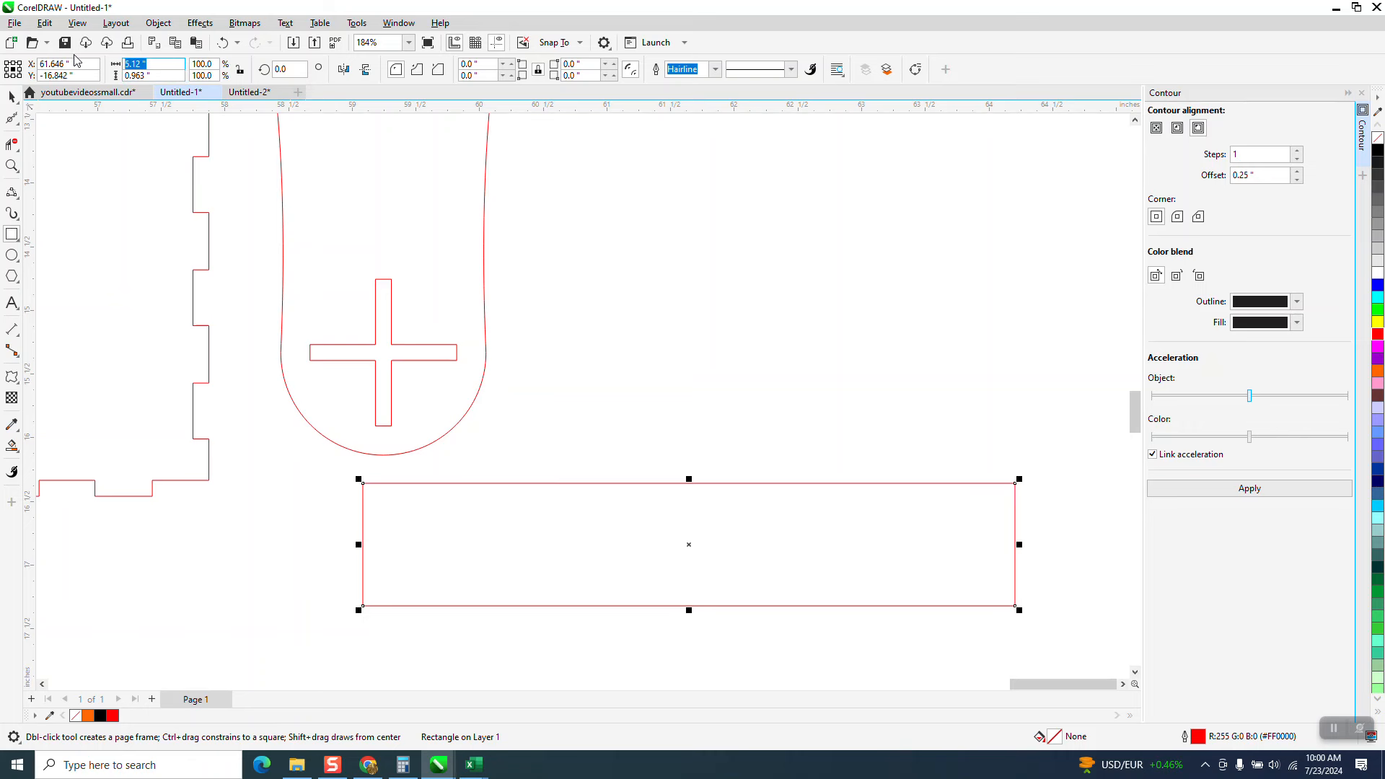
text(9)
key(Return)
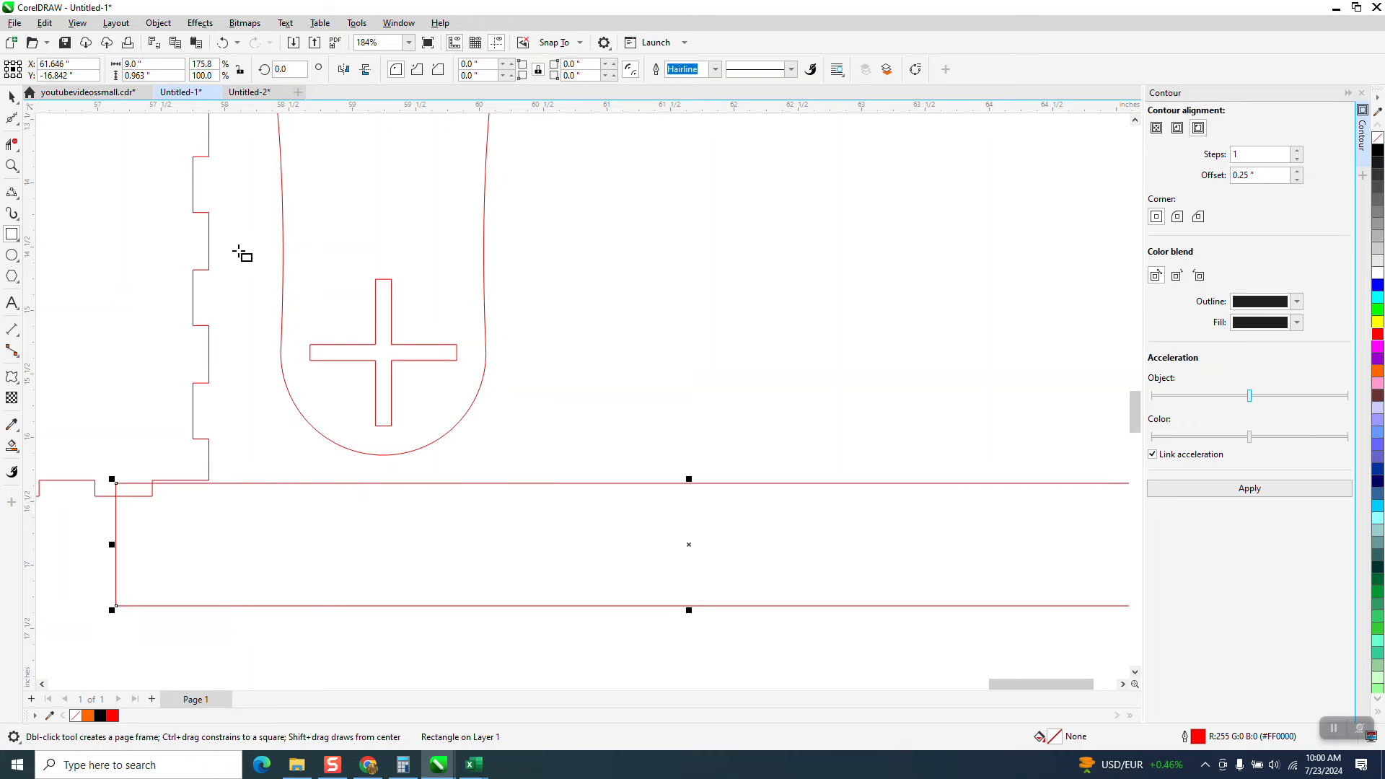
Try to dimension the height of the inverted end panel's cross slot, and delete the dimension line.
scroll(242, 240, down, 1)
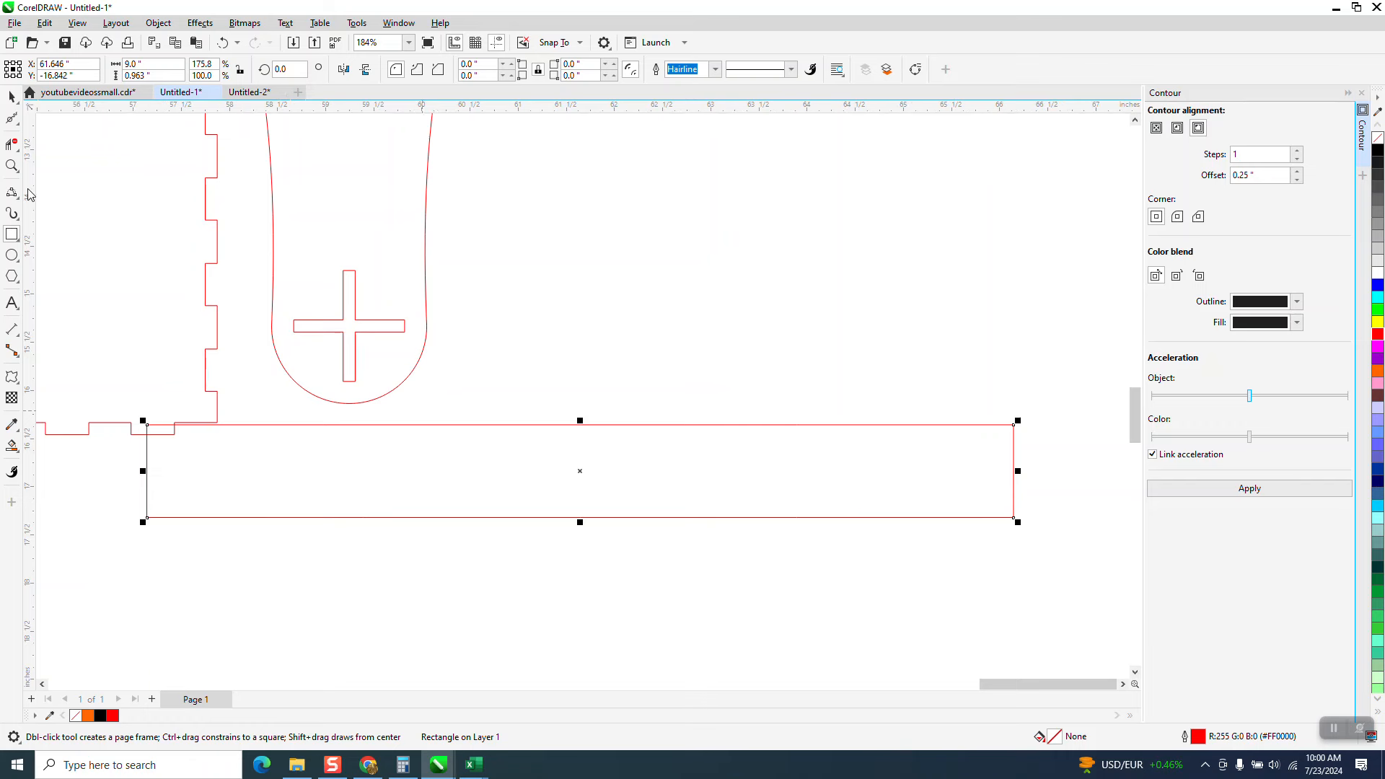
click(10, 166)
drag(285, 257, 440, 396)
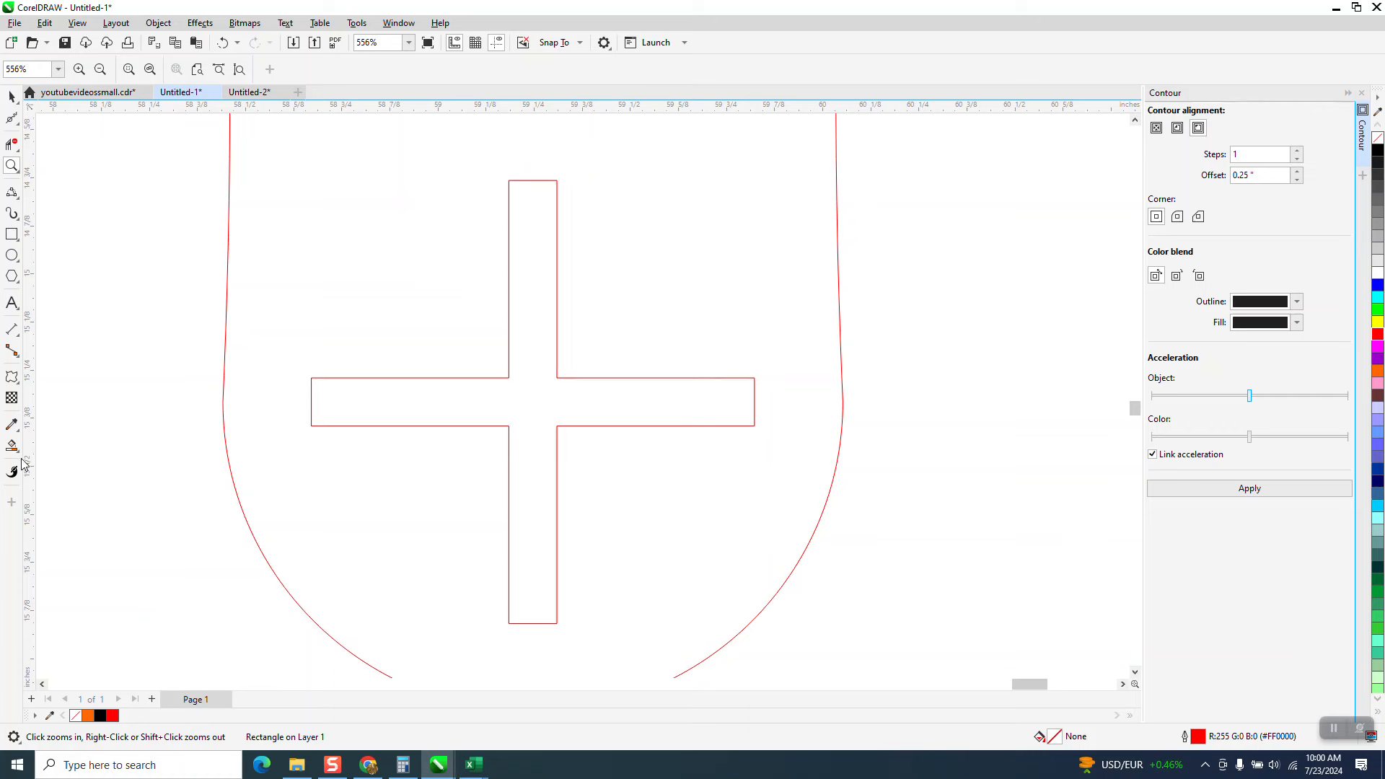
click(19, 342)
click(65, 330)
drag(534, 624, 534, 182)
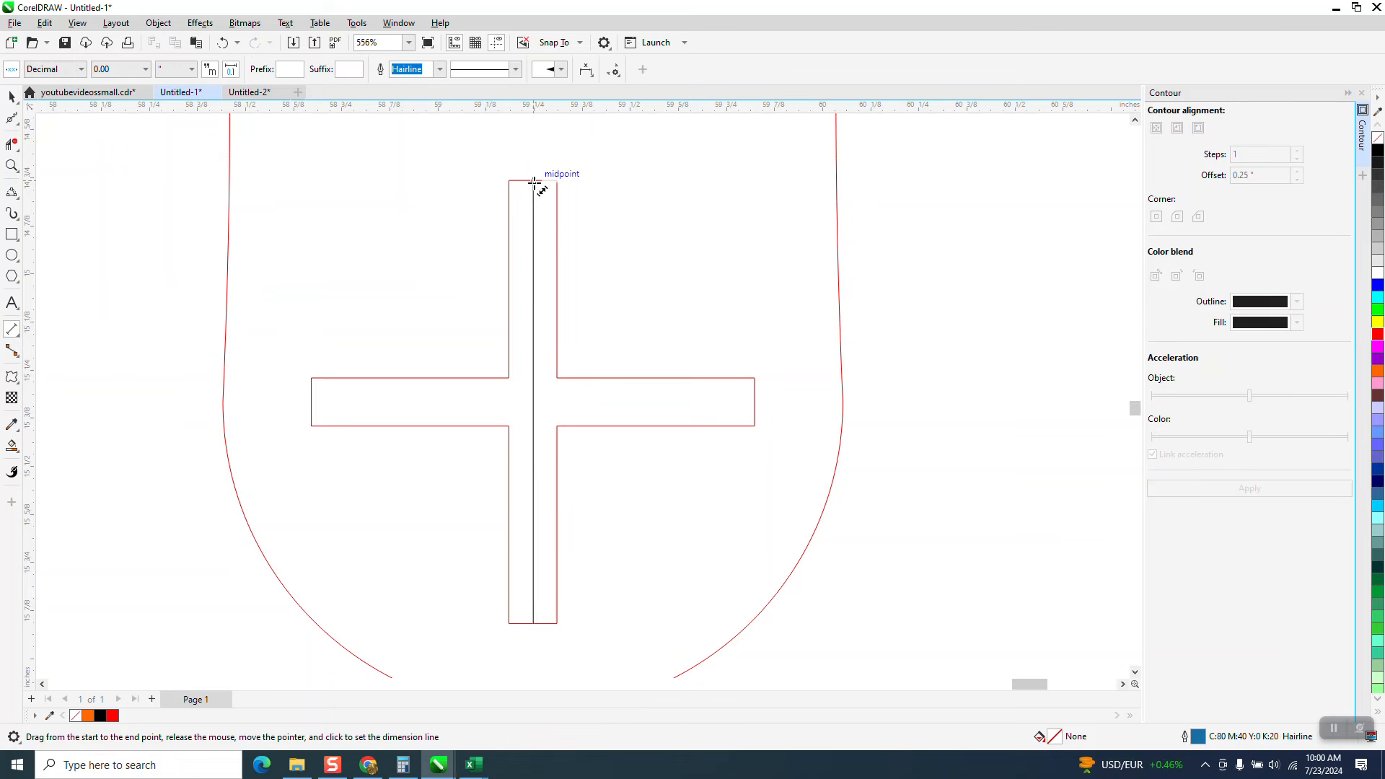
click(535, 185)
key(Delete)
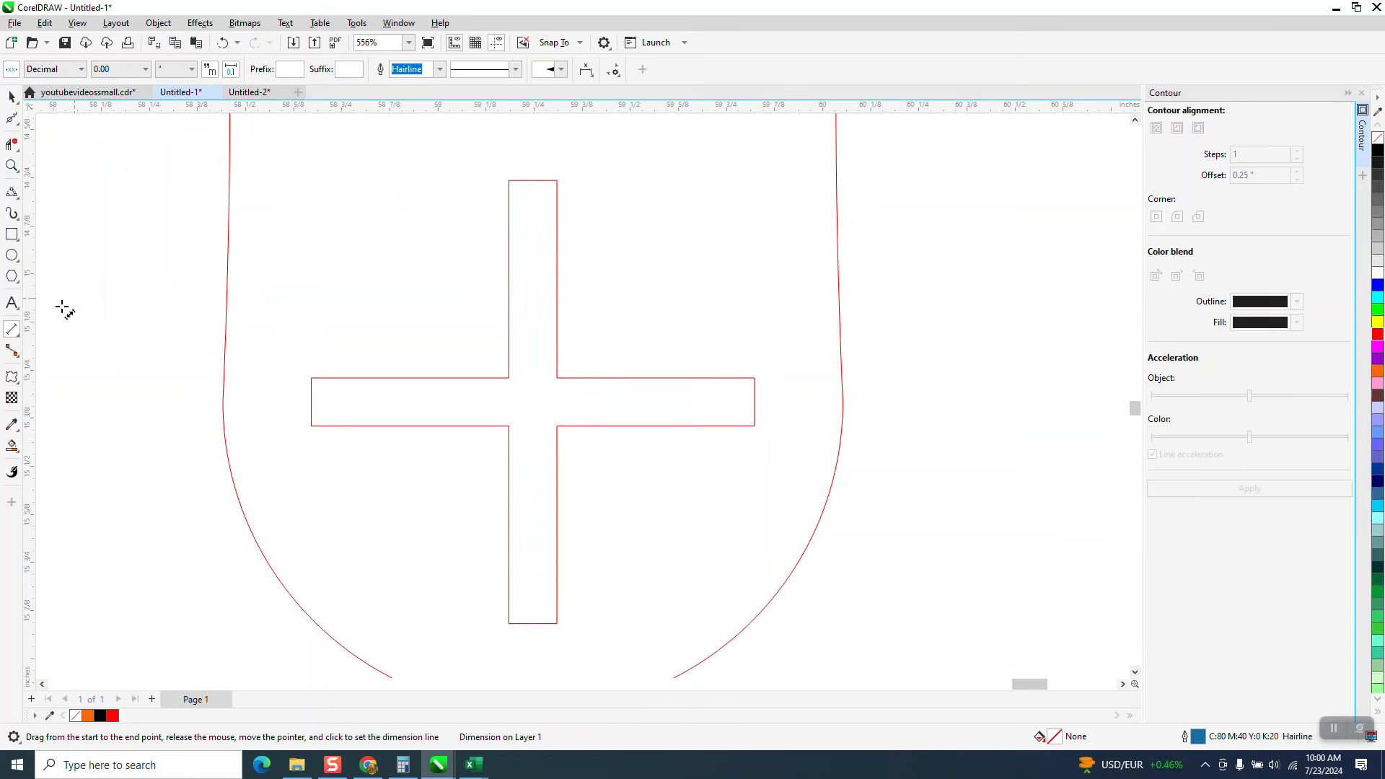
Measure the cross slot's overall size with a temporary orange Smart Fill shape set beside the panel, and delete that shape.
click(448, 418)
scroll(693, 454, down, 2)
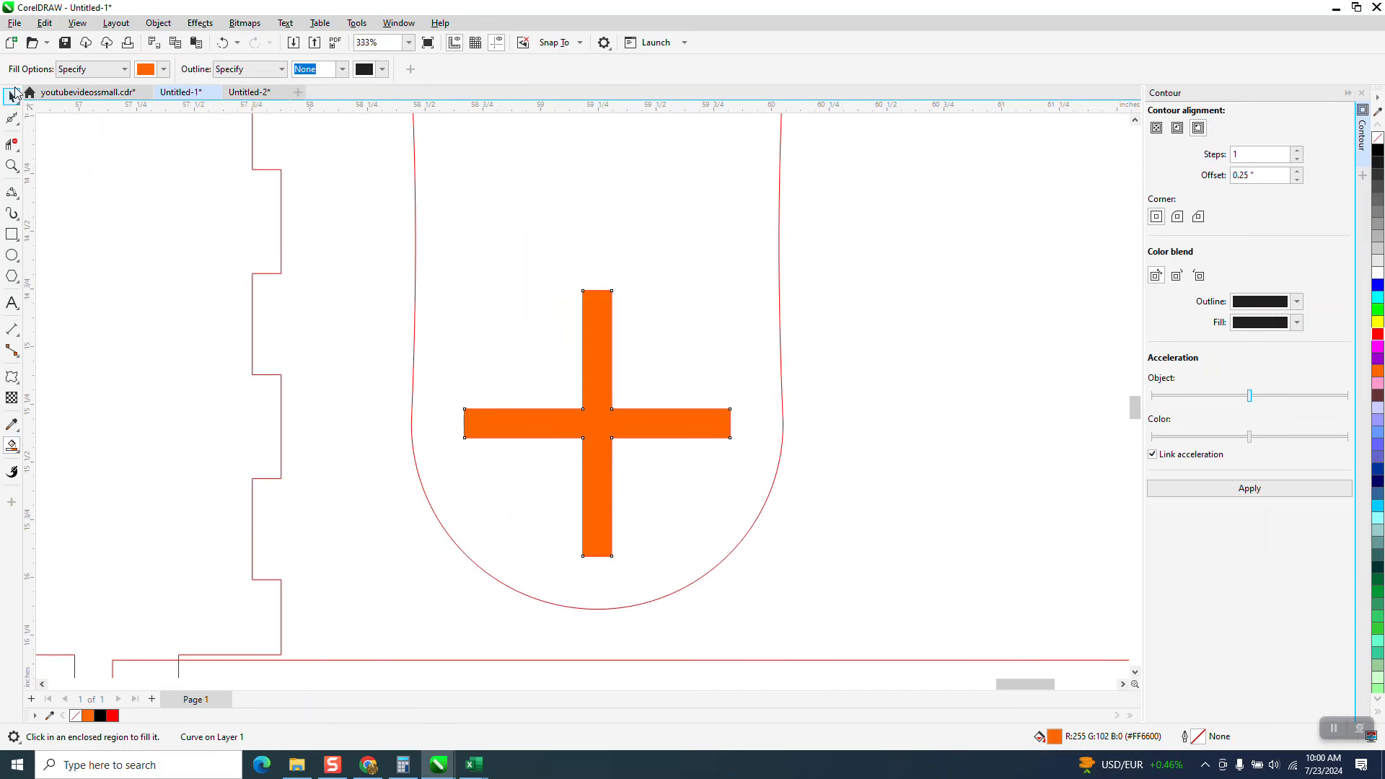
key(space)
drag(583, 428, 929, 433)
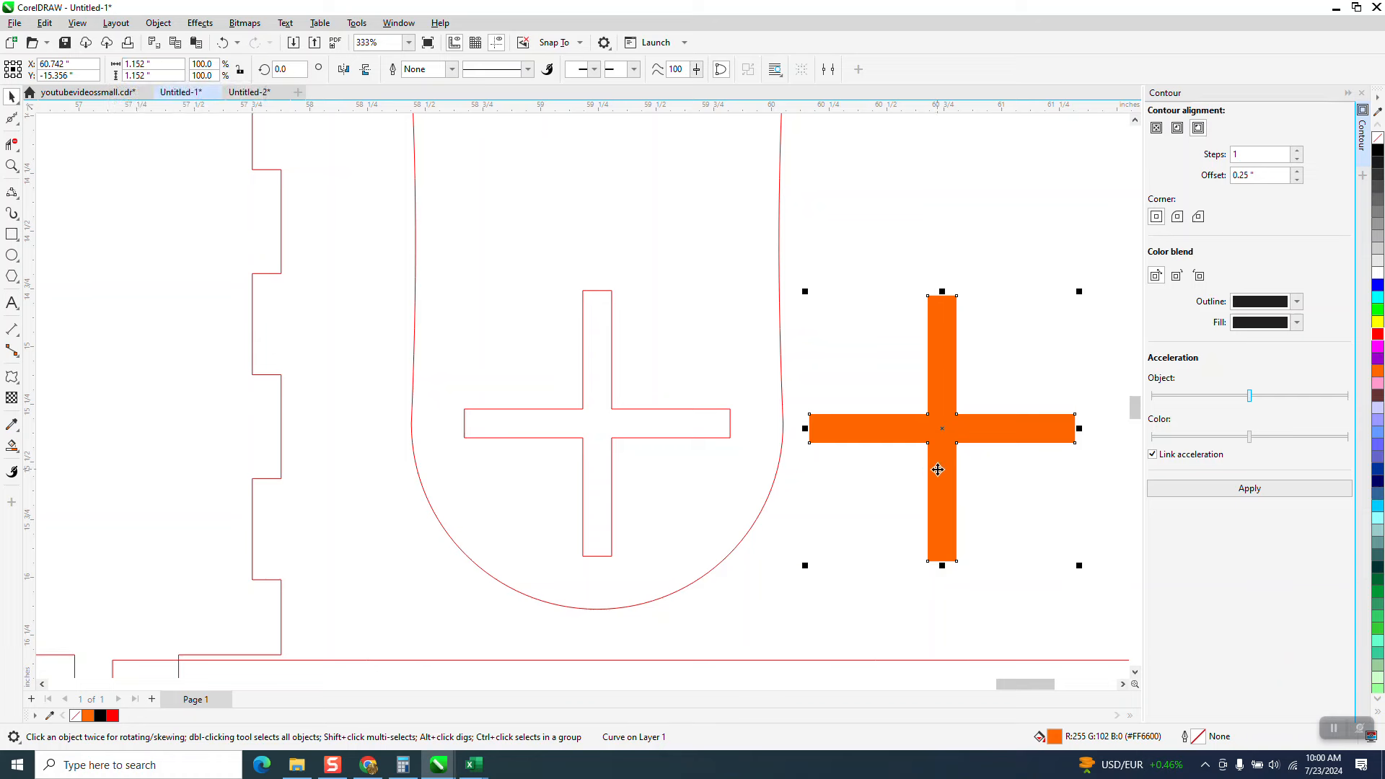
click(942, 471)
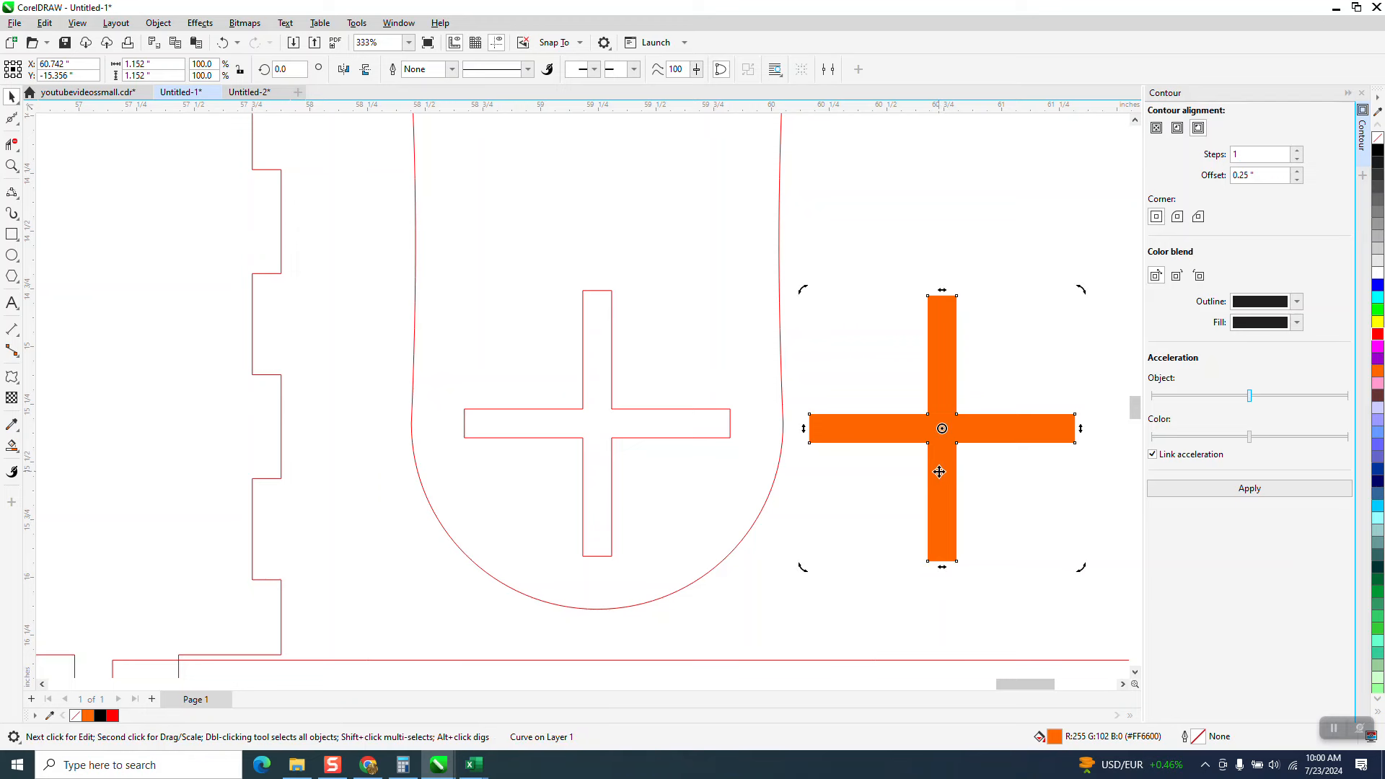
key(Delete)
Move the handle rectangle clear of the end panels and set its height to 1.15 inches, keeping it just beneath them.
scroll(804, 365, down, 4)
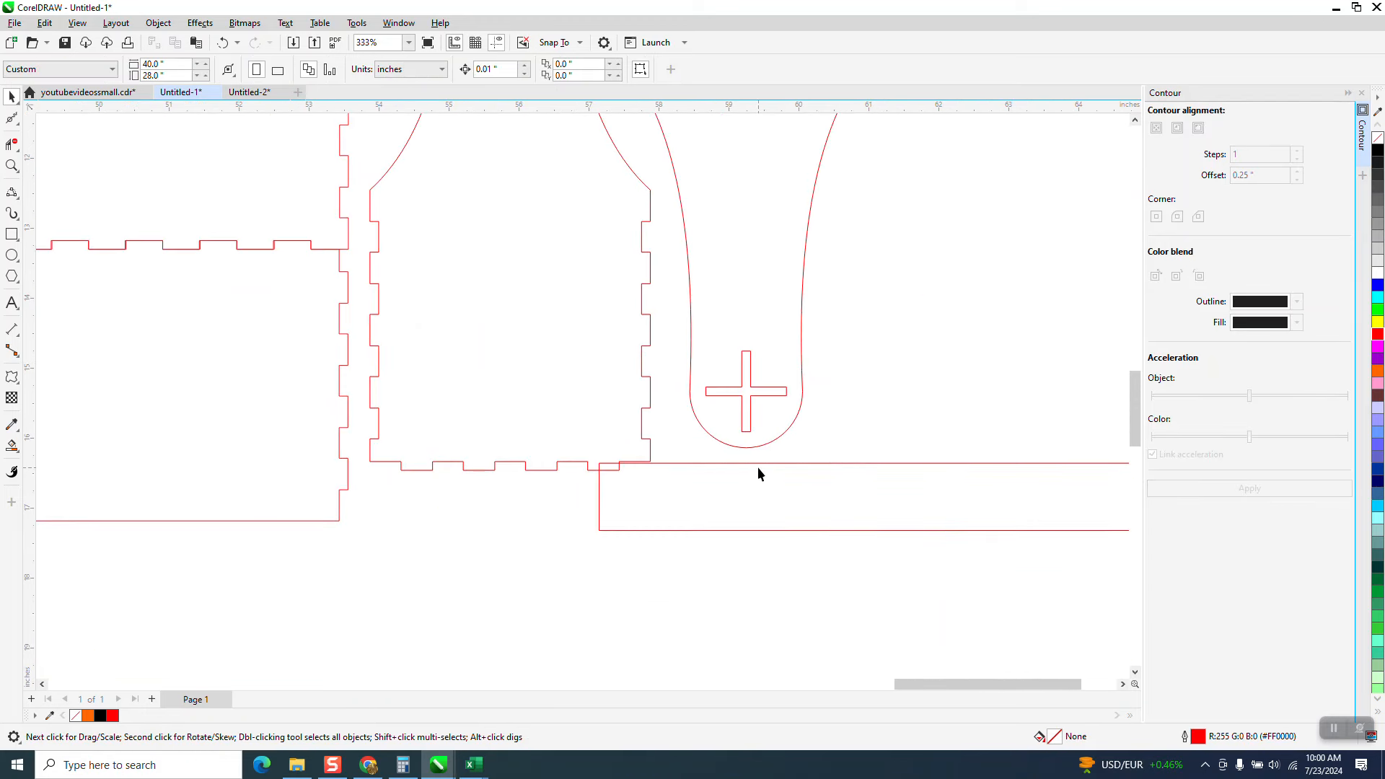
drag(763, 478, 724, 551)
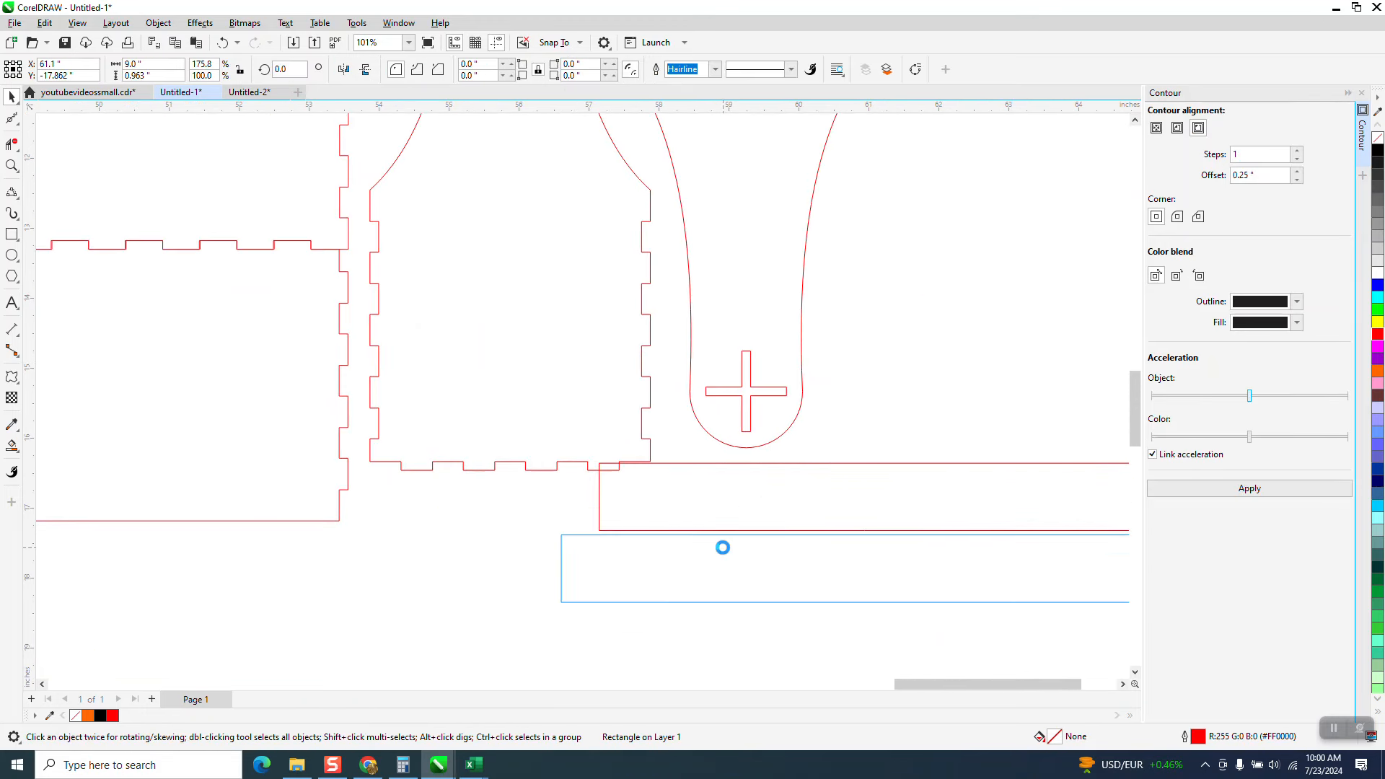
click(241, 70)
double_click(145, 75)
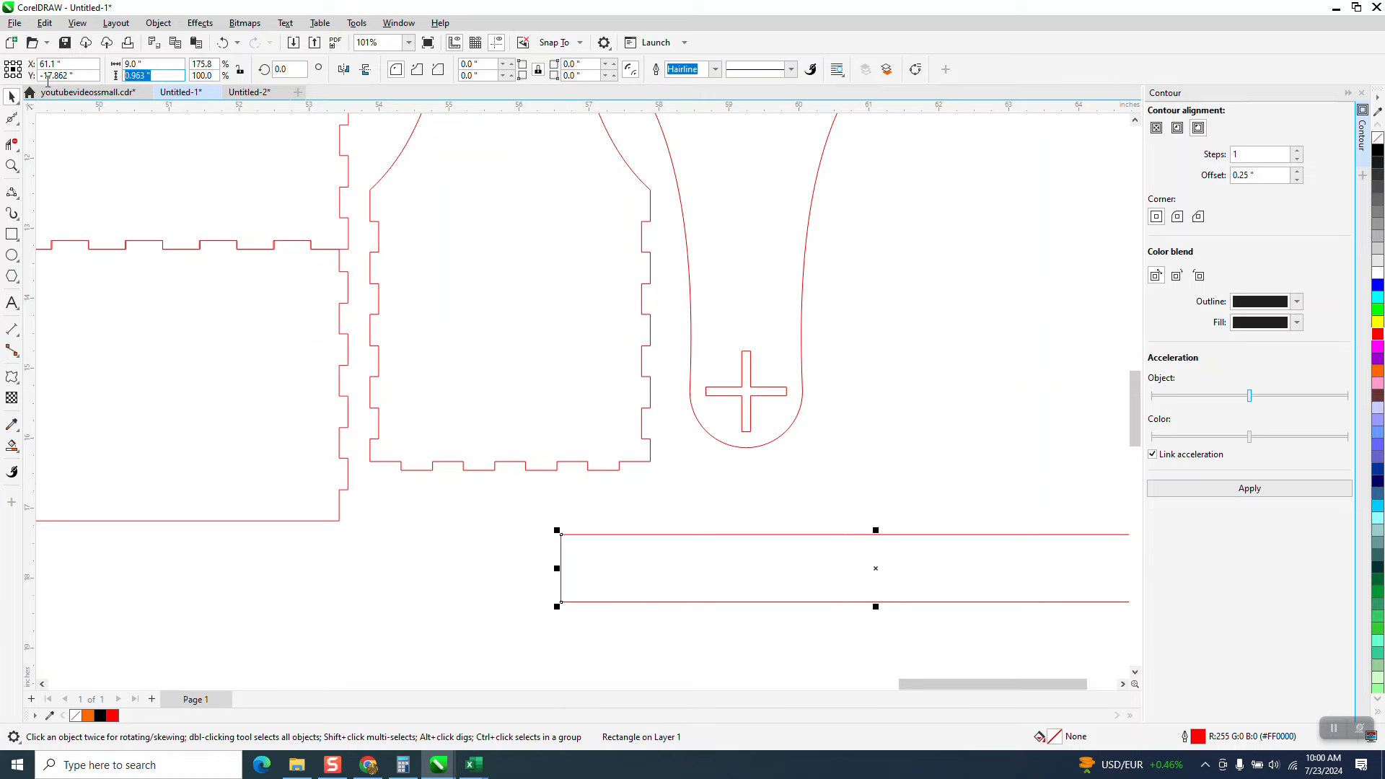
text(1.15)
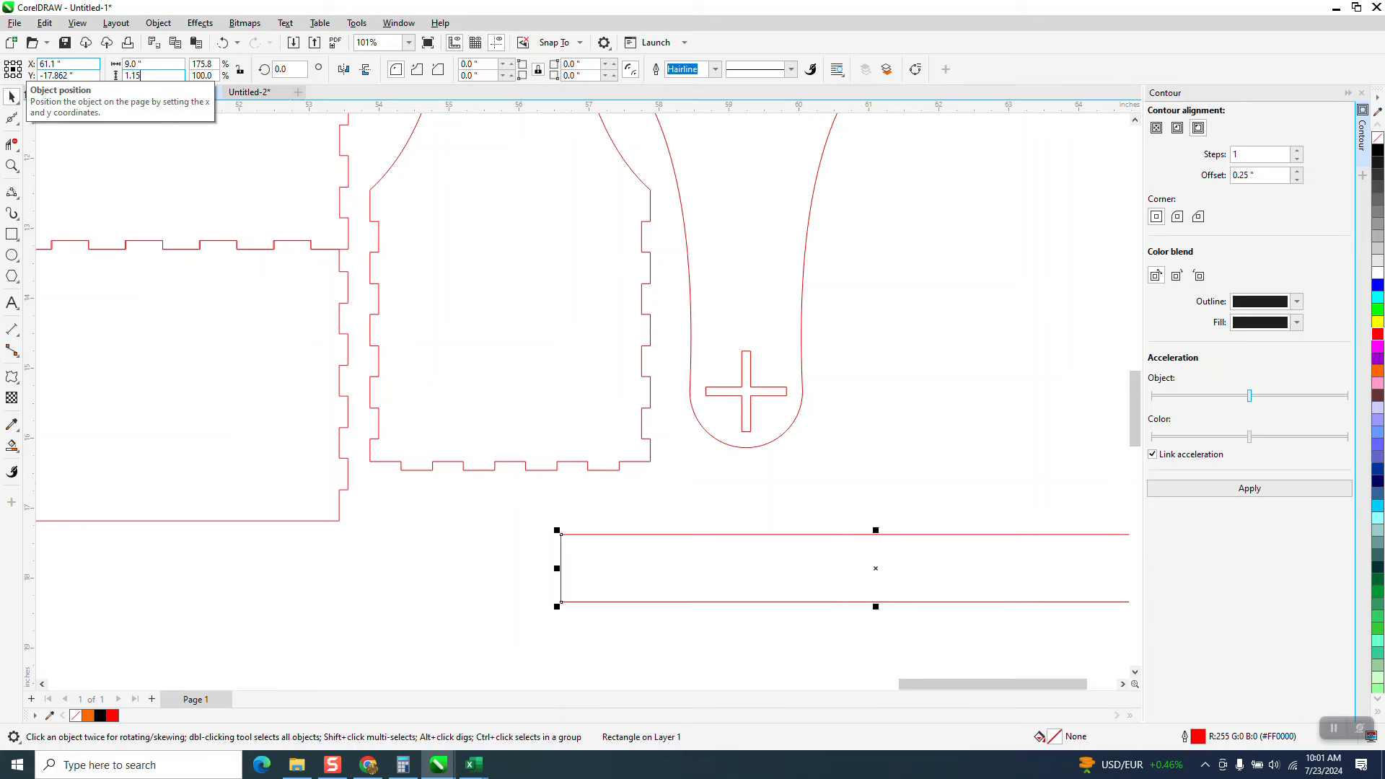
key(Return)
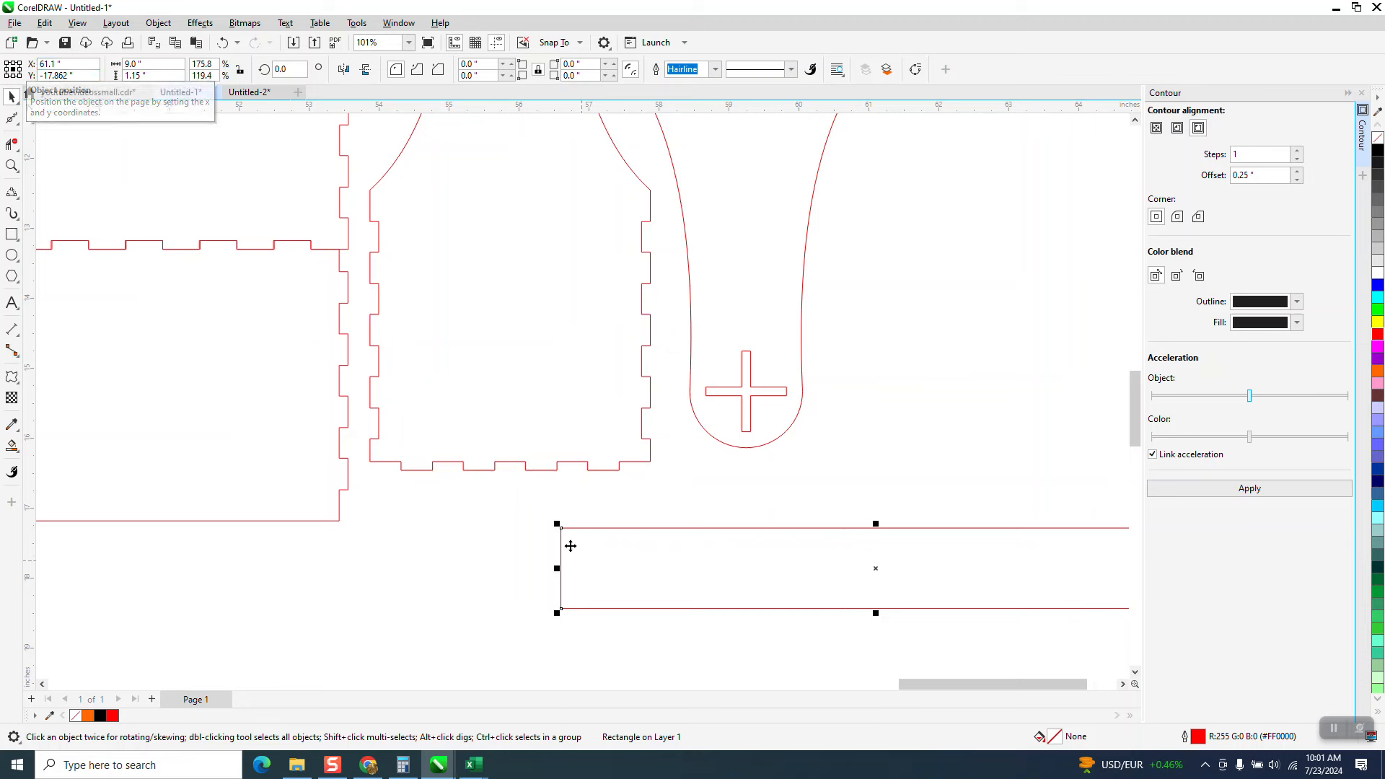
drag(560, 529, 473, 551)
scroll(966, 423, down, 3)
scroll(1110, 418, down, 3)
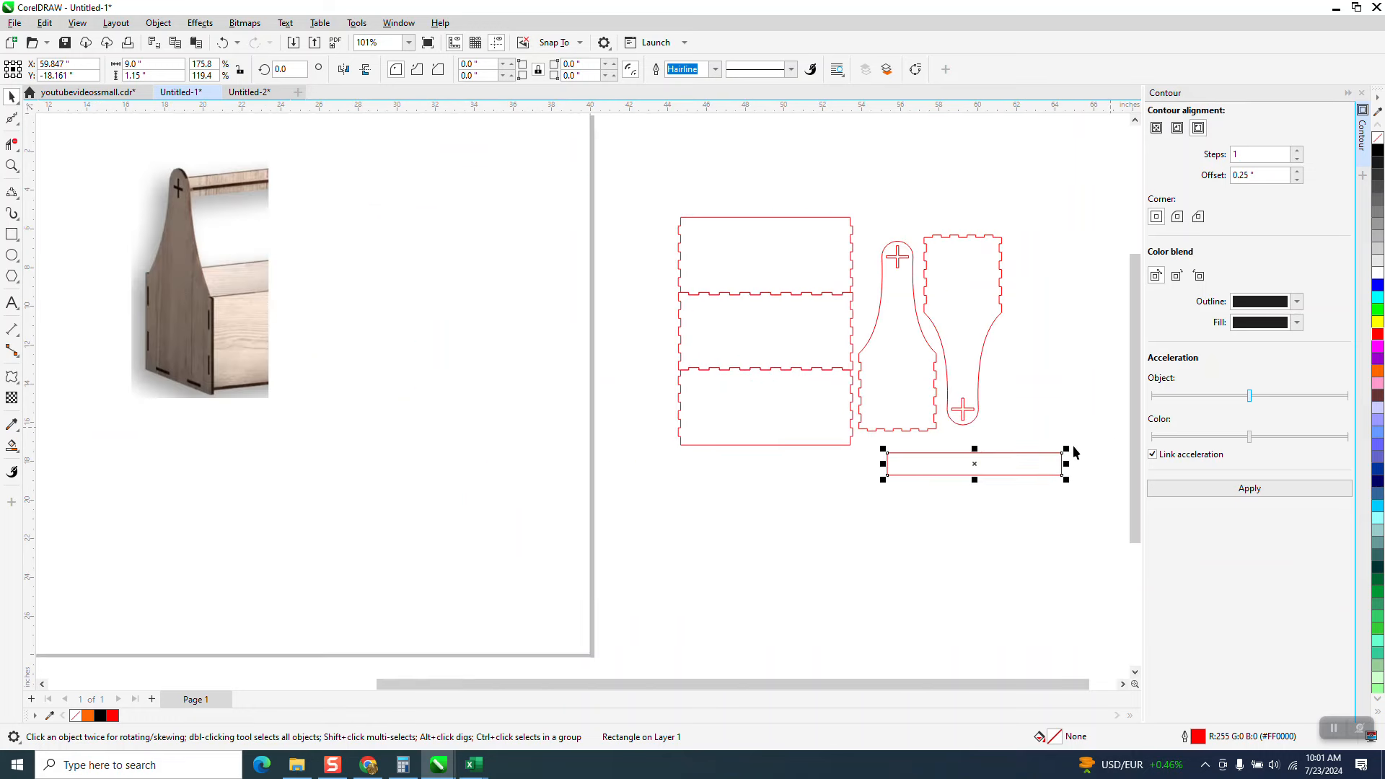
Move the toolbox reference photo to the page's upper-right corner and center the handle rectangle on the page.
drag(503, 355, 722, 297)
click(1015, 465)
key(p)
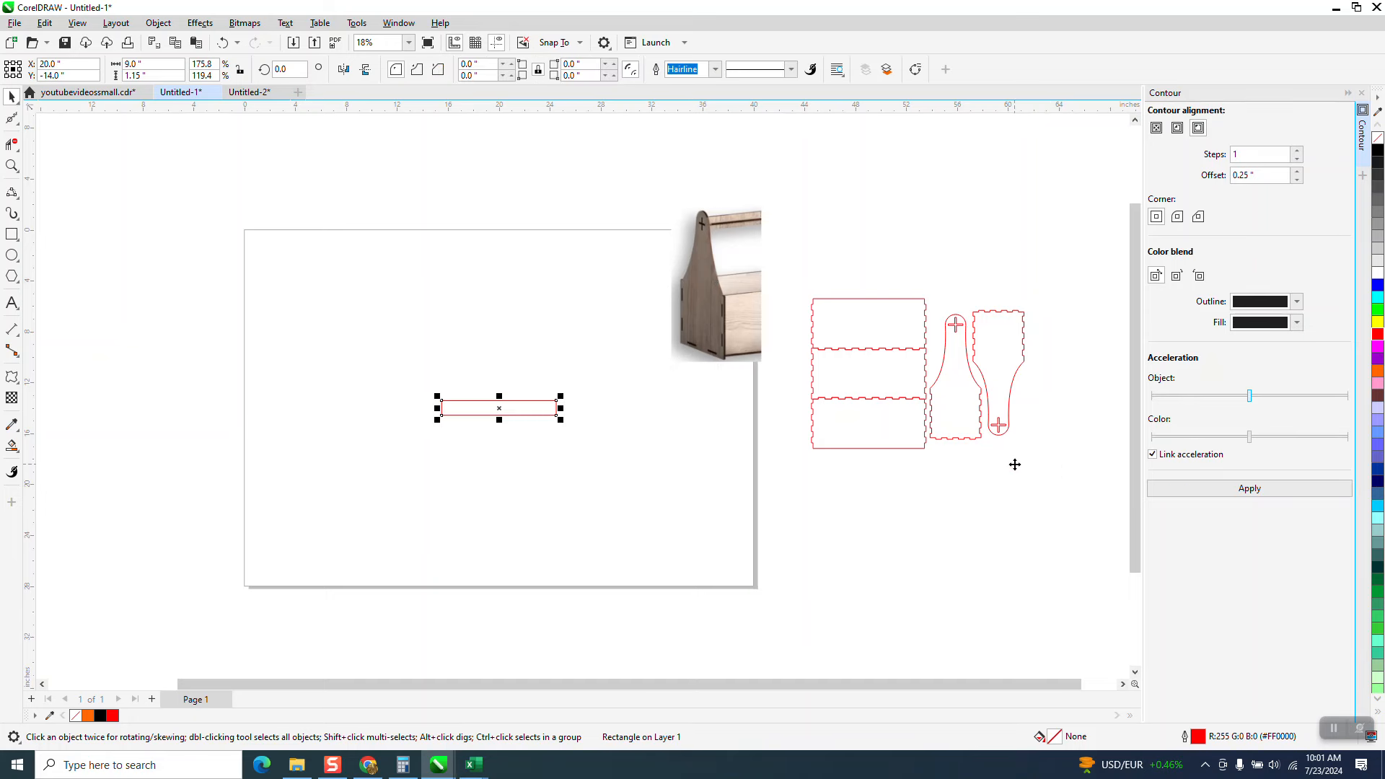
Draw a long thin rectangle above the handle rectangle and set its height to 0.125 inches.
click(11, 166)
drag(397, 356, 668, 487)
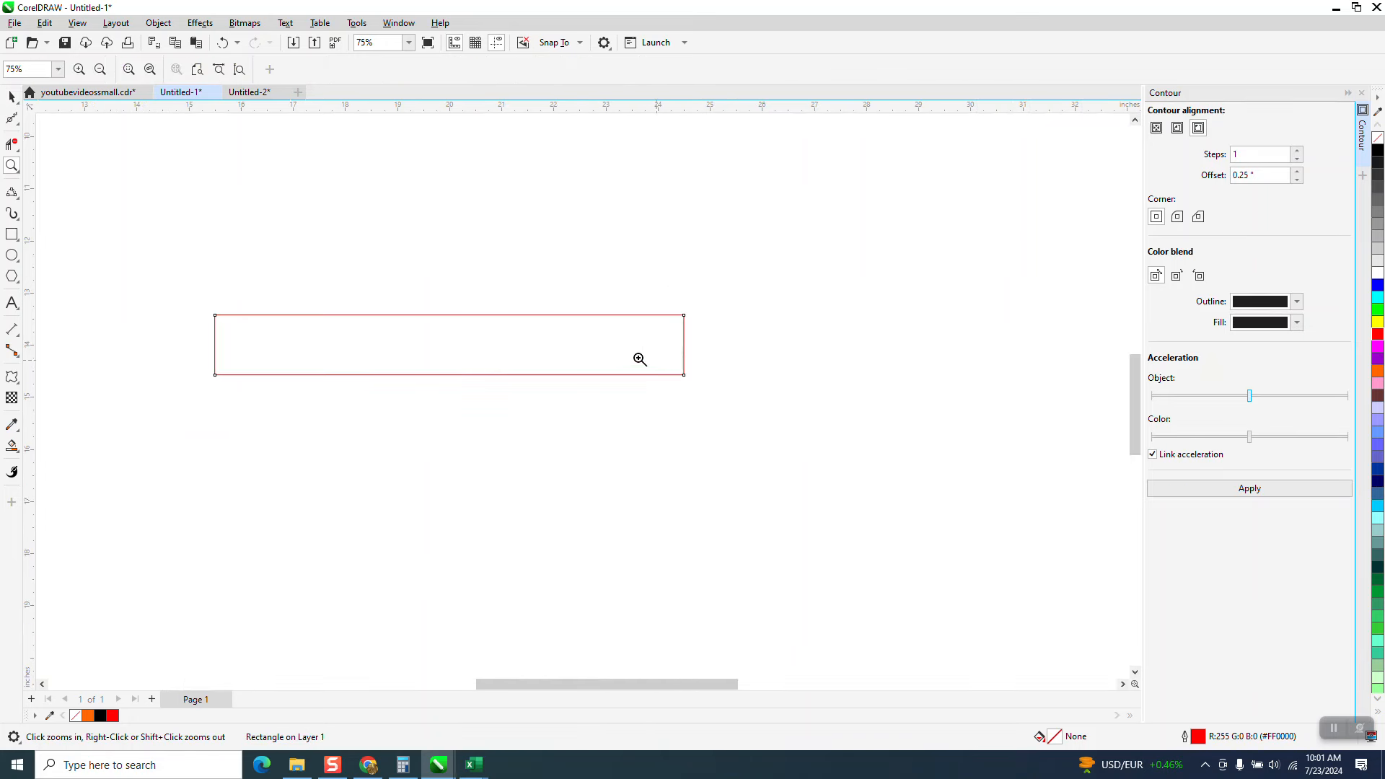
click(19, 242)
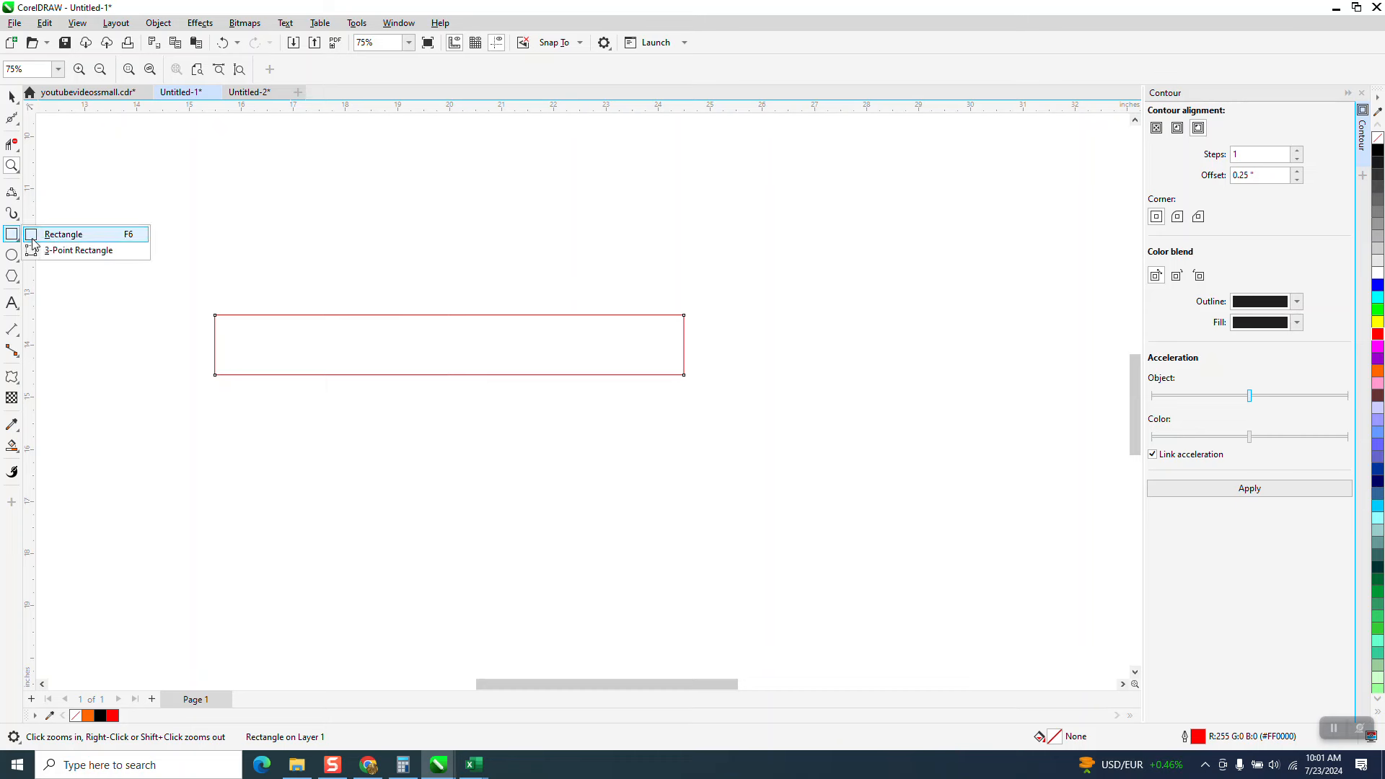
click(126, 232)
drag(206, 201, 693, 230)
click(130, 75)
text(.125)
key(Return)
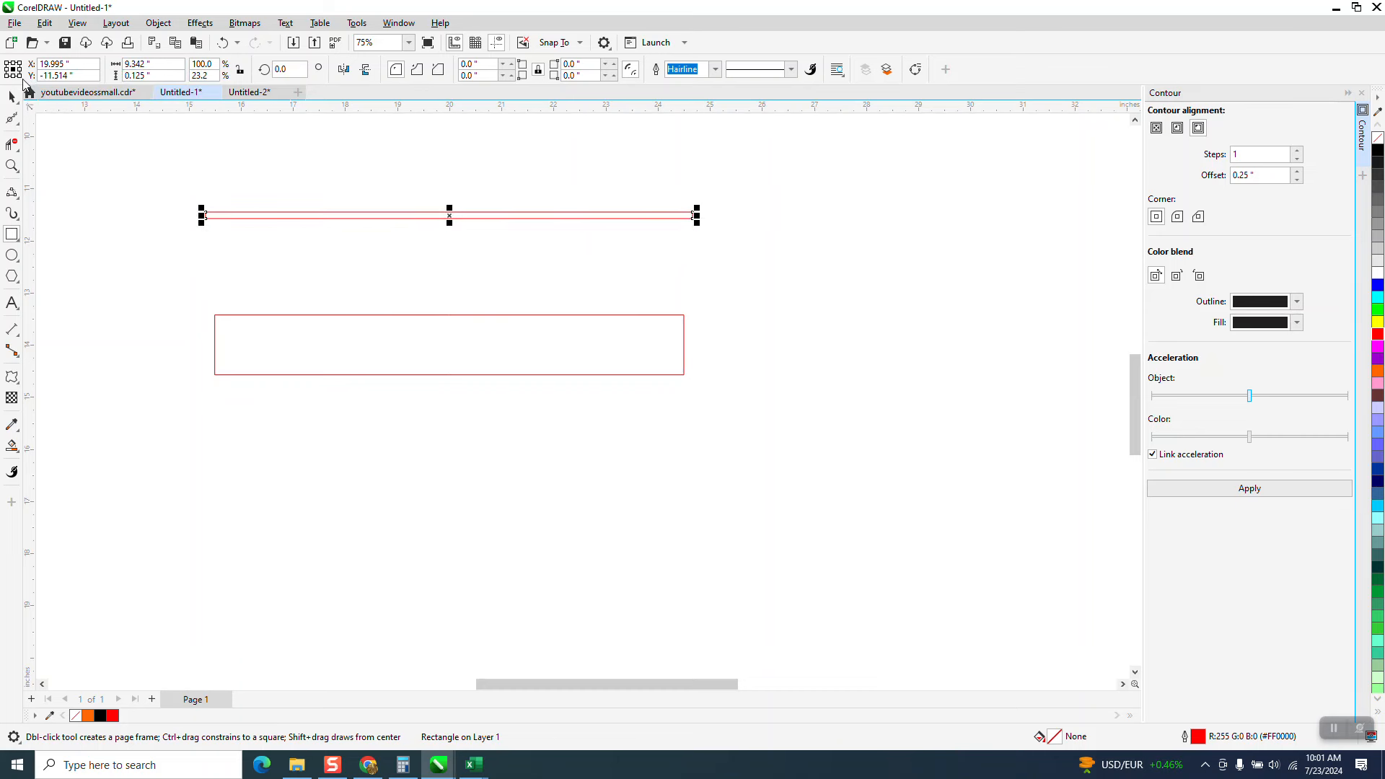
Set the thin rectangle's width to 9 inches and center it on the page, inside the handle rectangle.
drag(160, 65, 9, 42)
text(9)
key(Return)
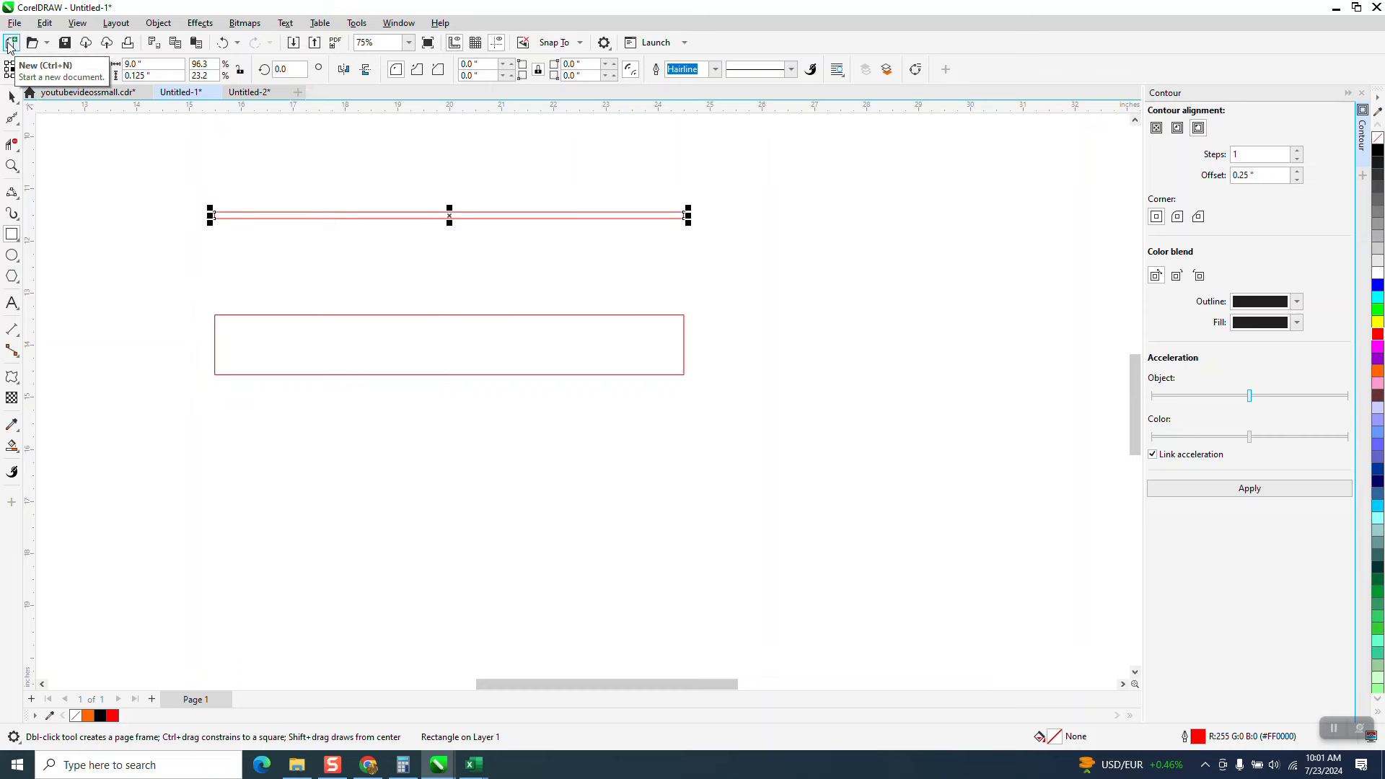
key(p)
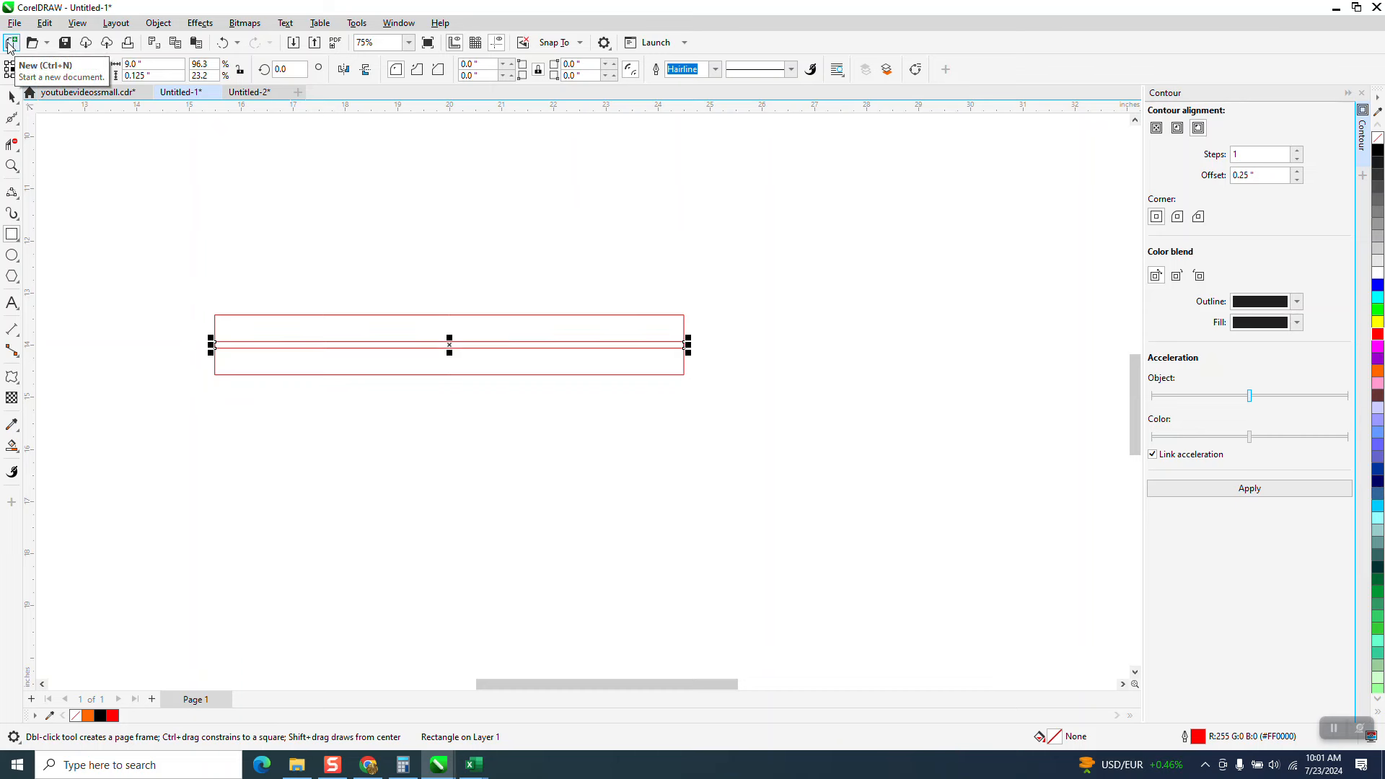
Draw a vertical two-point line about 3.24 inches long across the handle and center it on the page.
click(12, 166)
drag(182, 271, 726, 469)
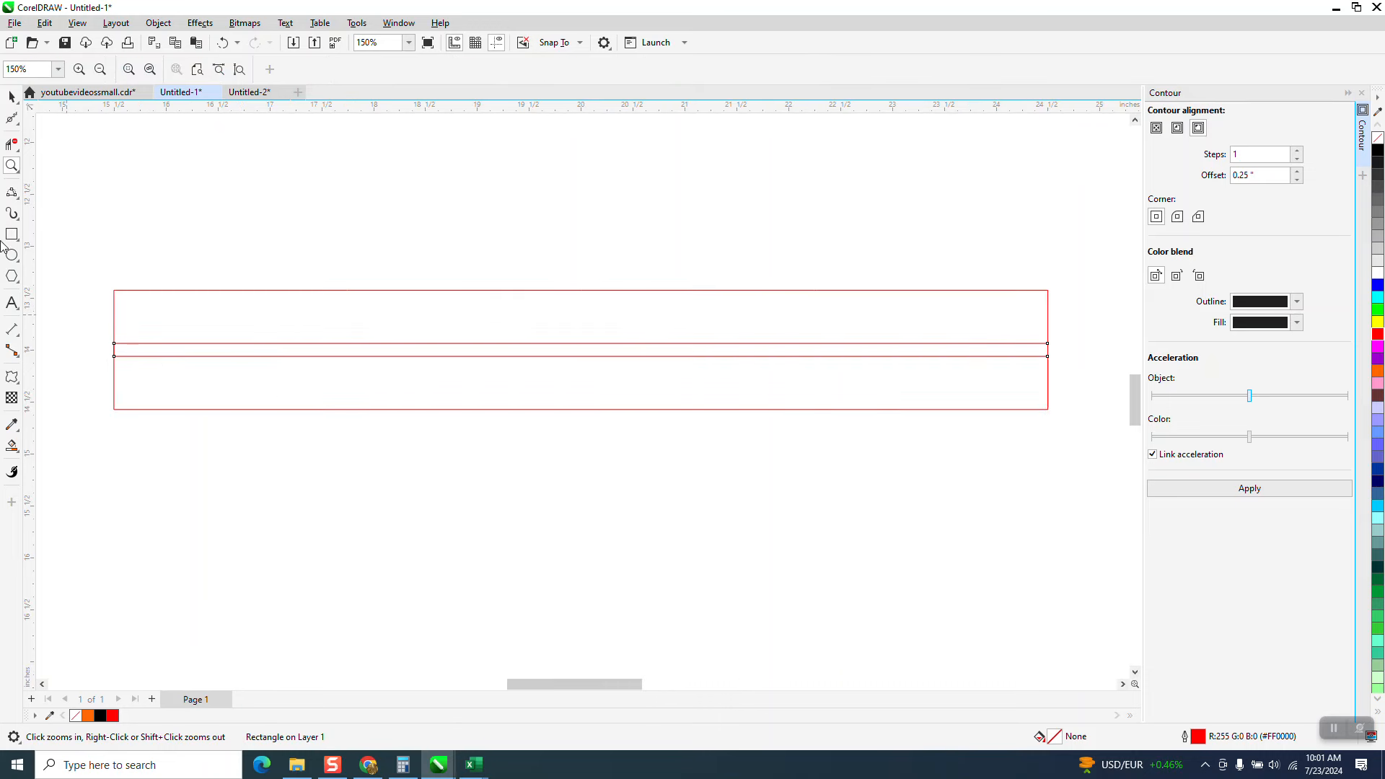
click(18, 198)
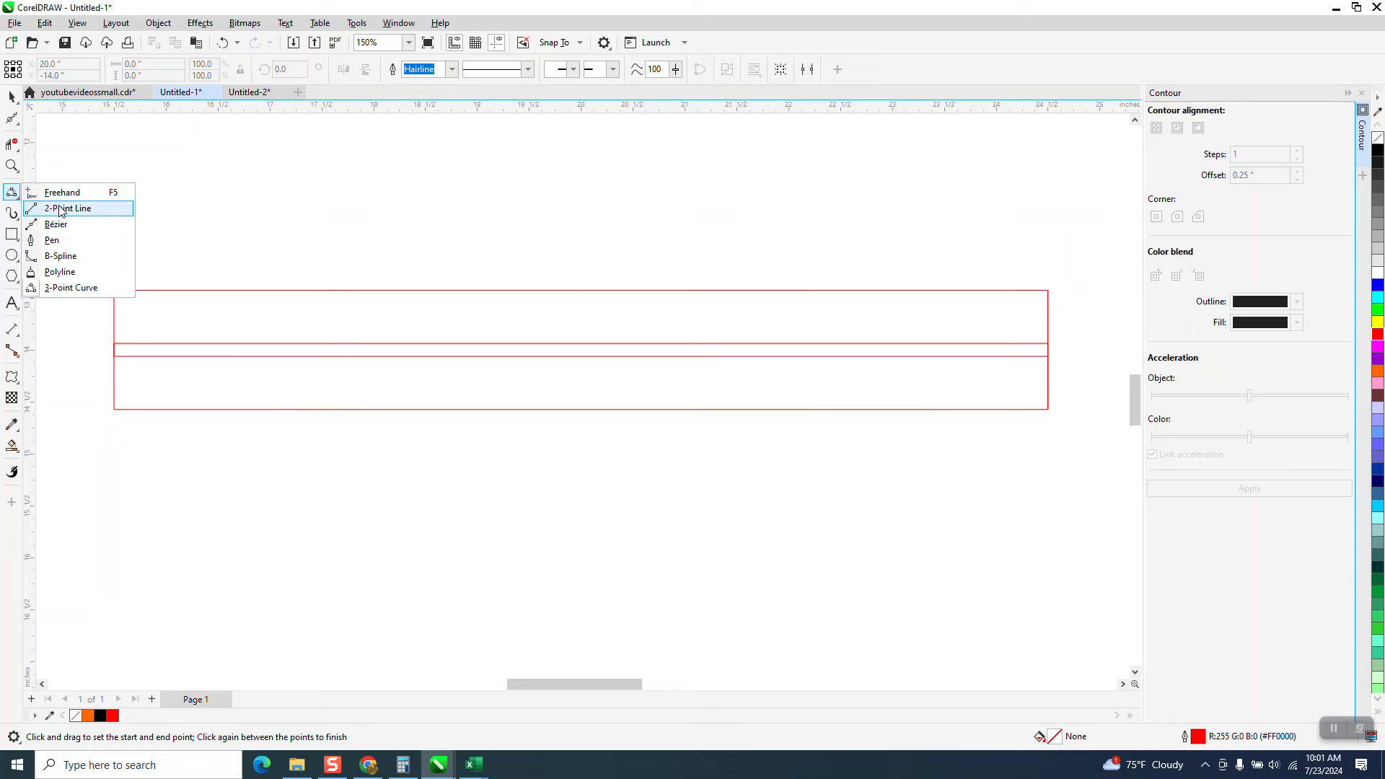
drag(241, 154, 217, 491)
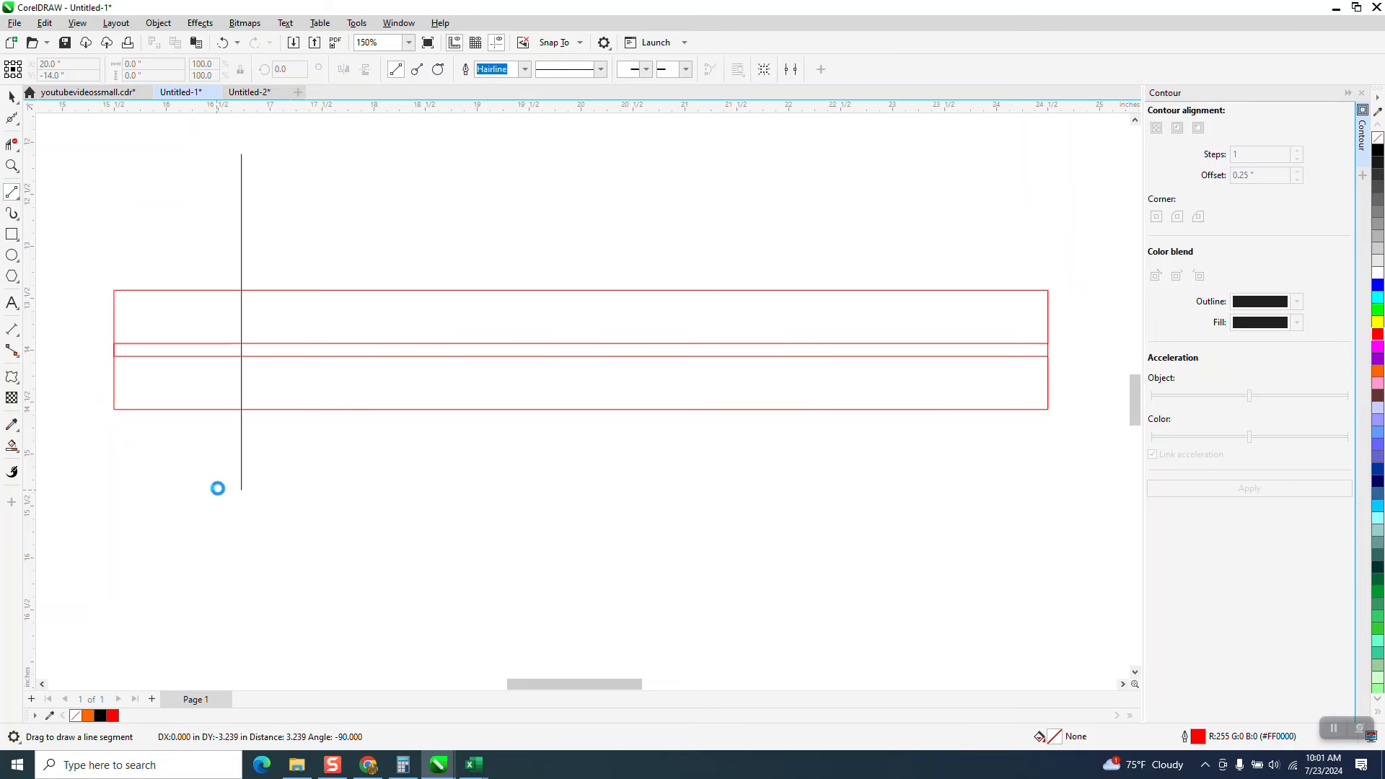
key(p)
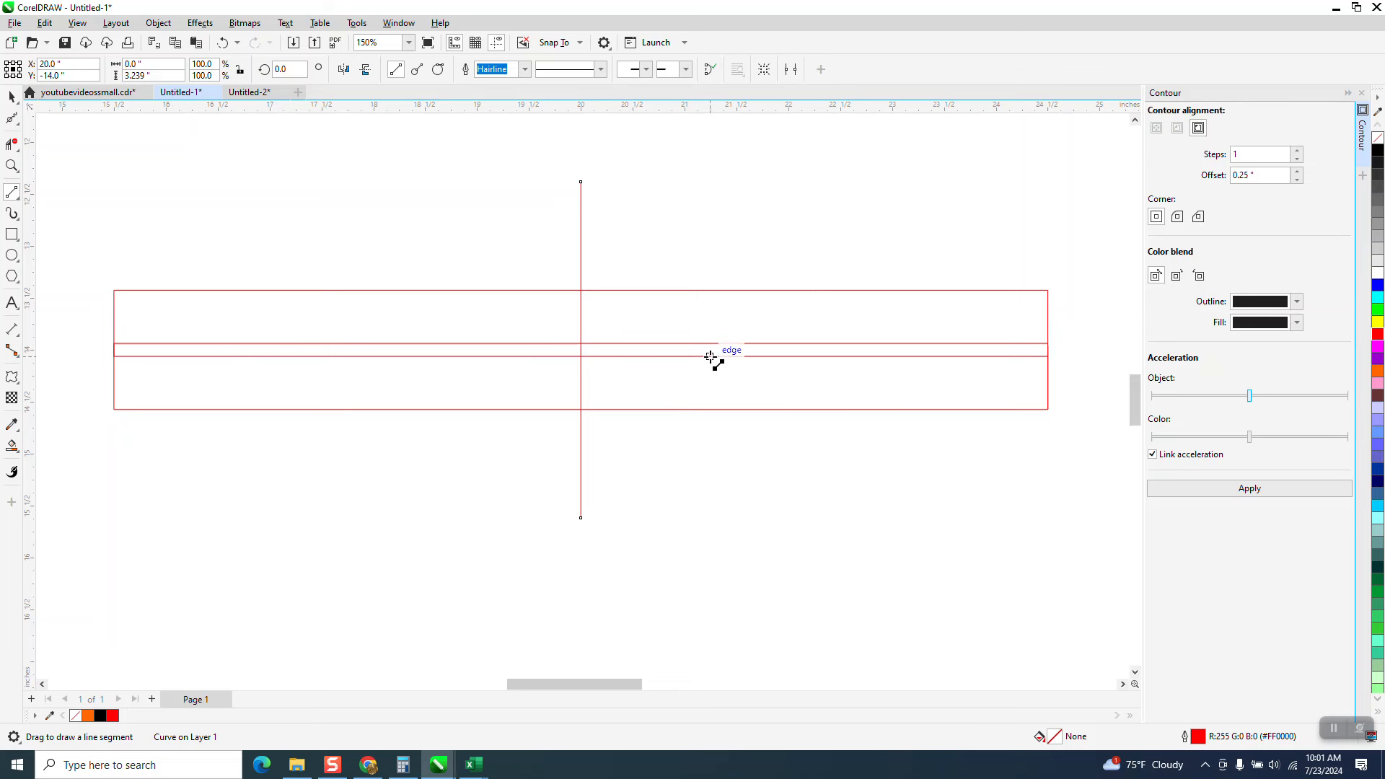
Remove the half of the thin rectangle right of the center line with Virtual Segment Delete.
scroll(660, 337, down, 1)
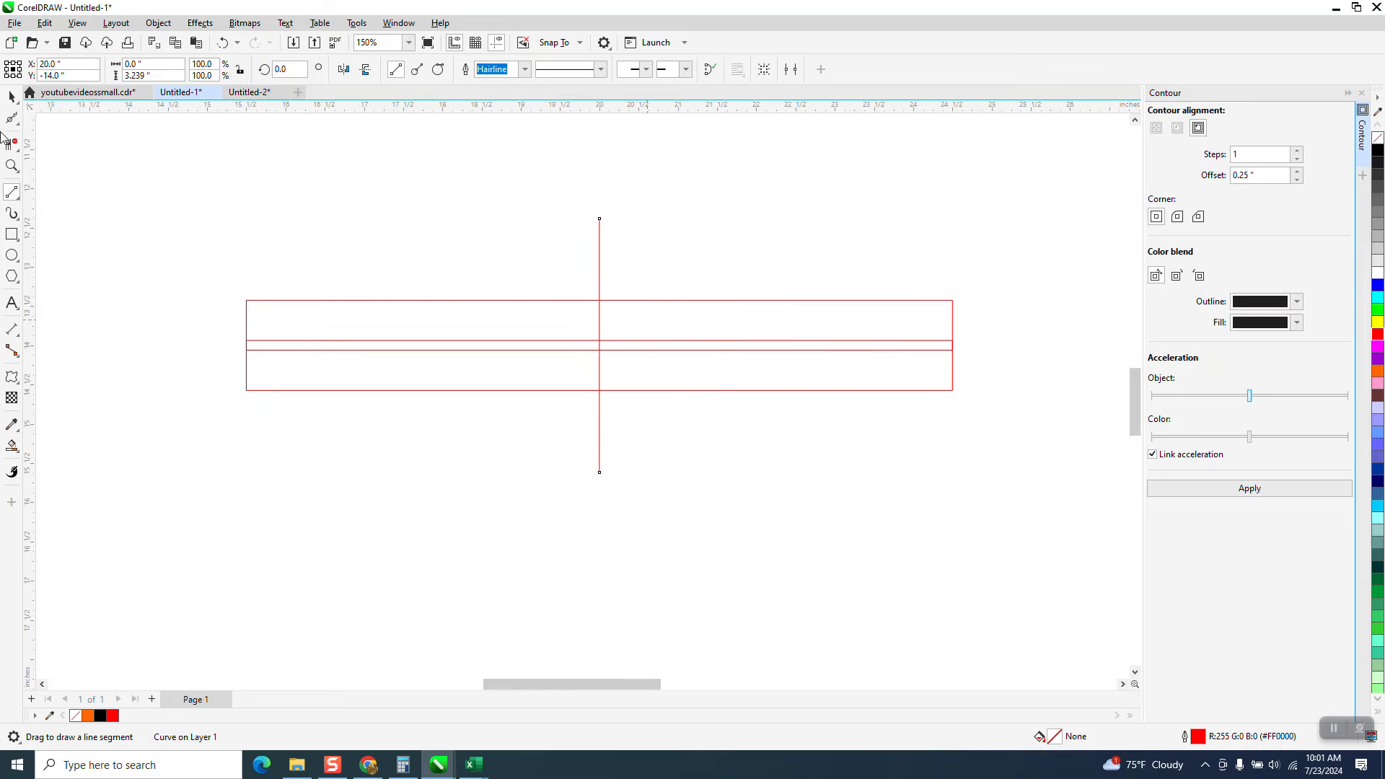
click(13, 96)
key(space)
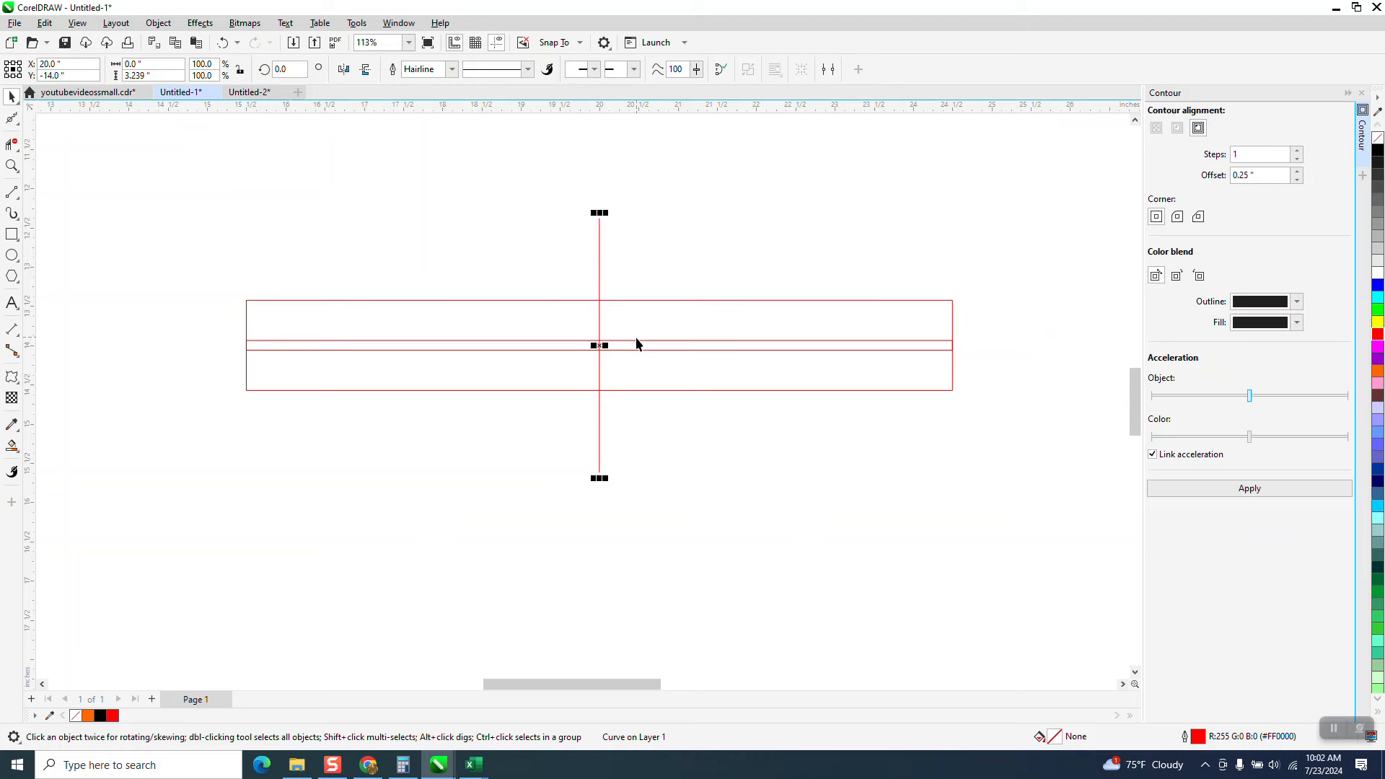
click(12, 144)
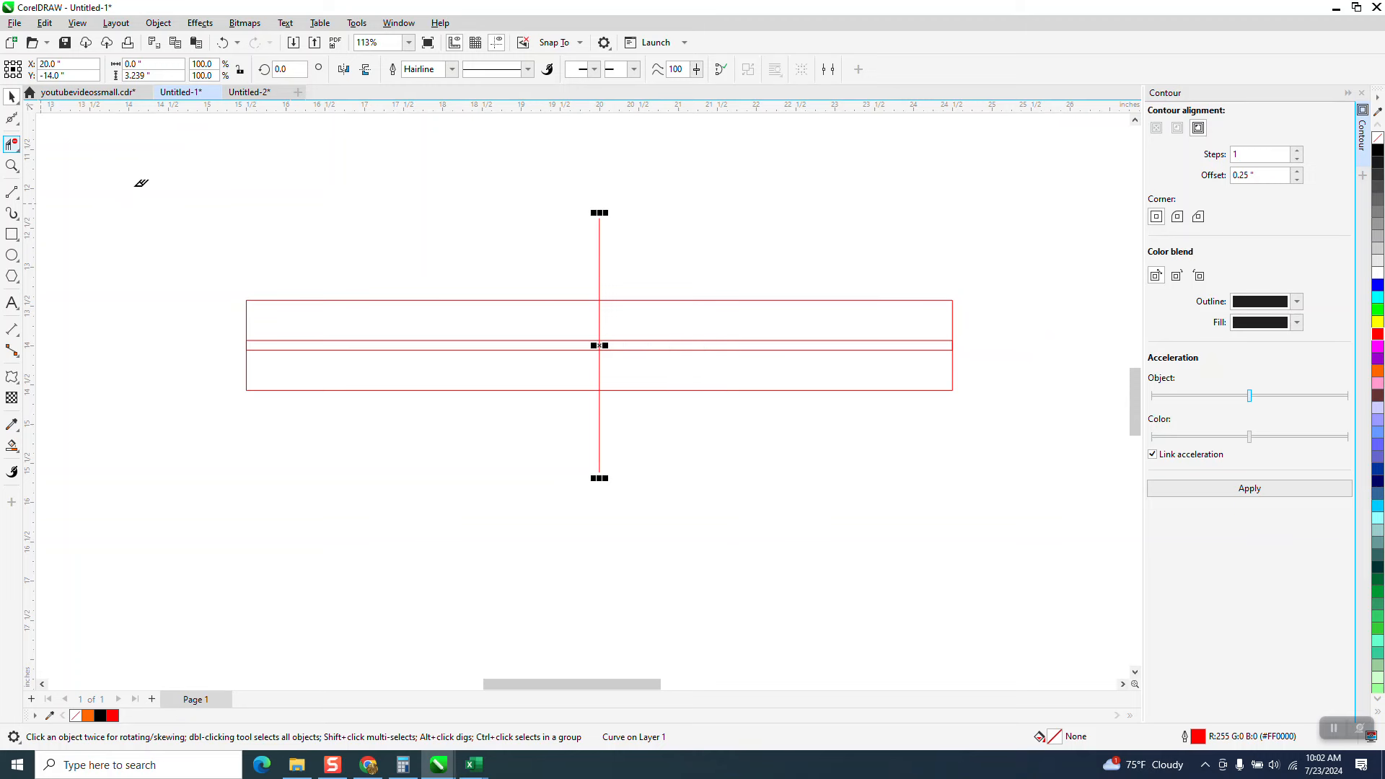
click(676, 345)
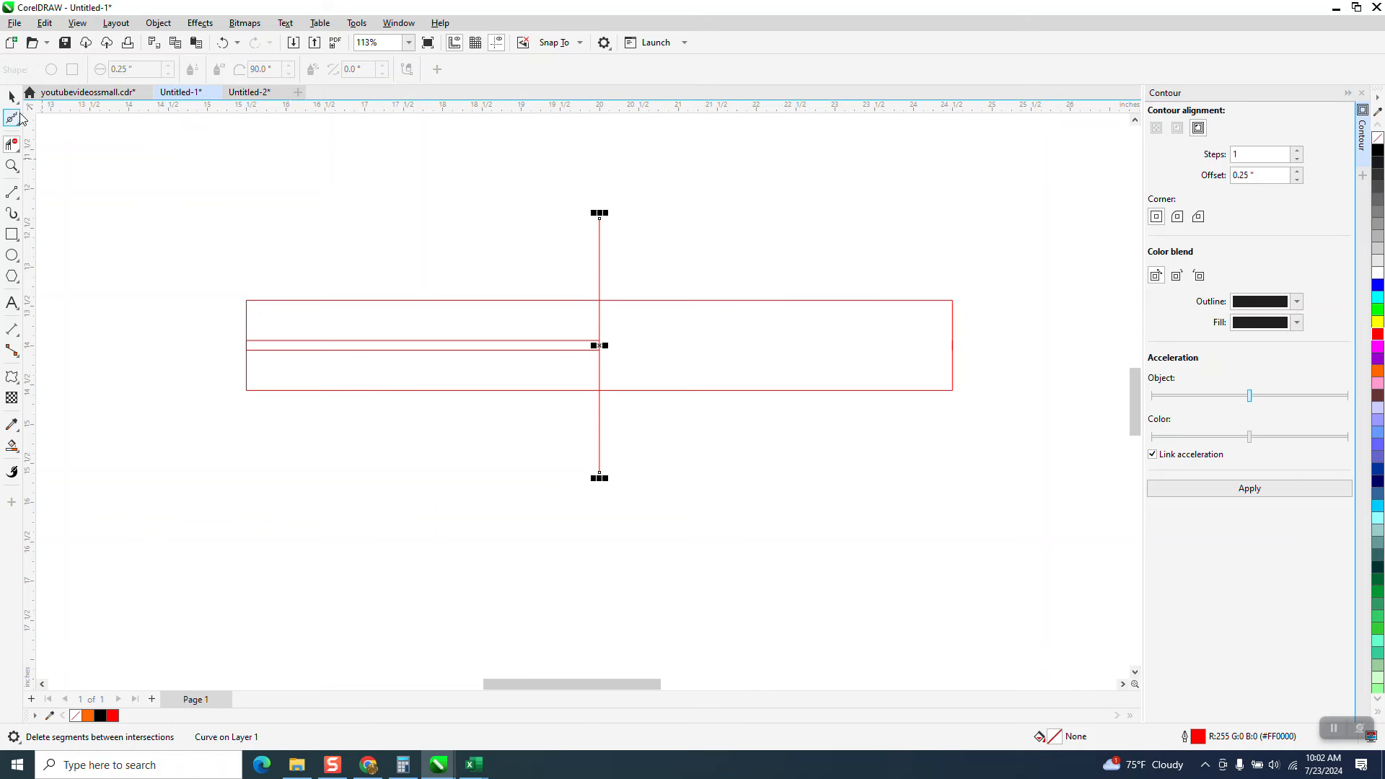
key(space)
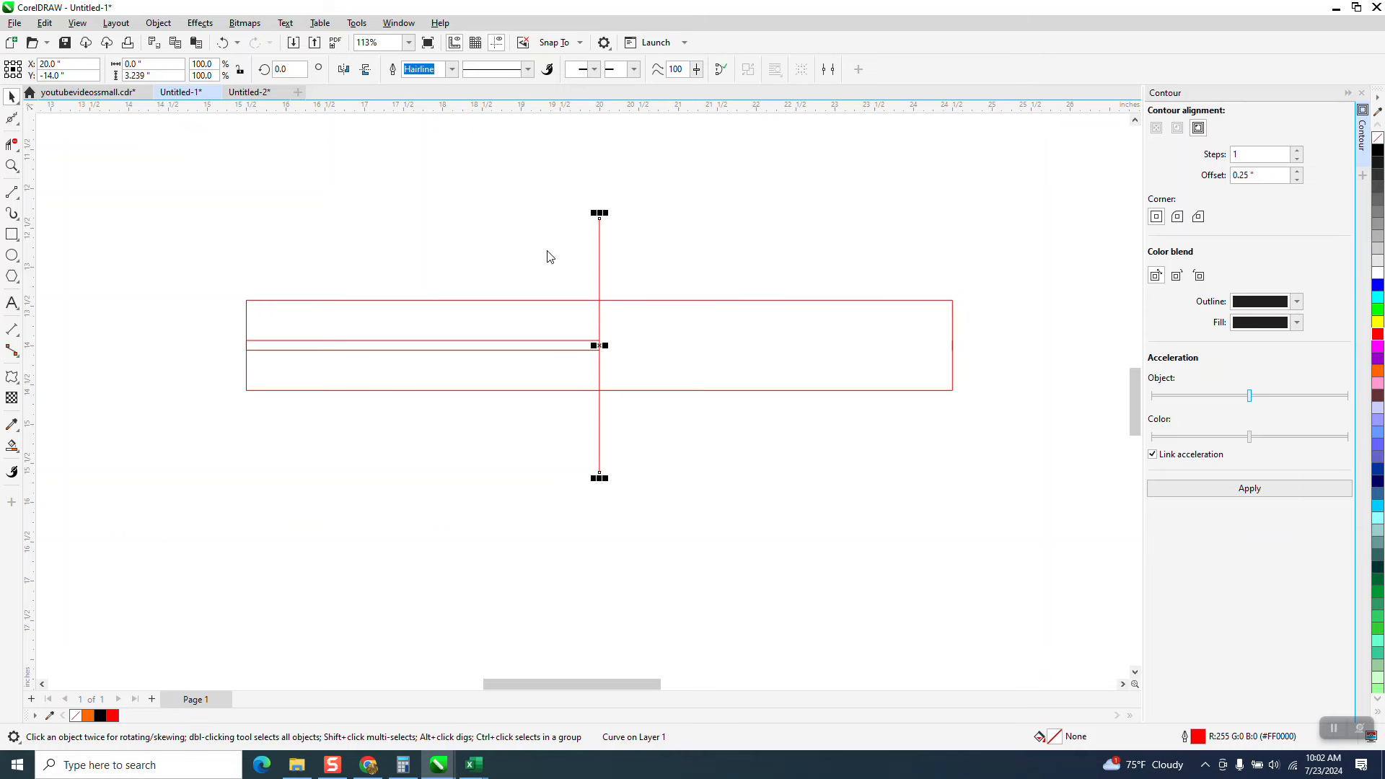
Delete the center line's segments outside the slot and the slot's closing segment at the handle's left edge.
click(11, 144)
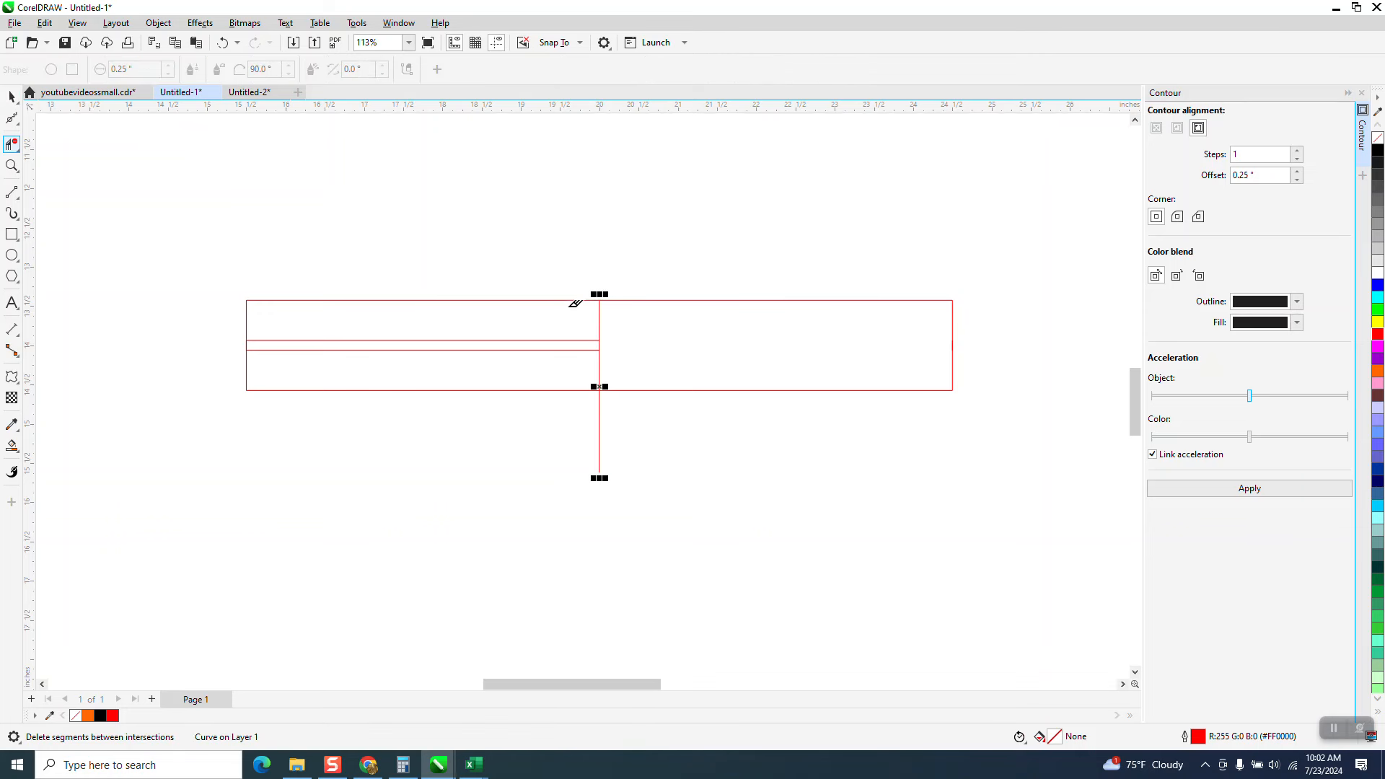
click(600, 322)
click(600, 366)
click(600, 433)
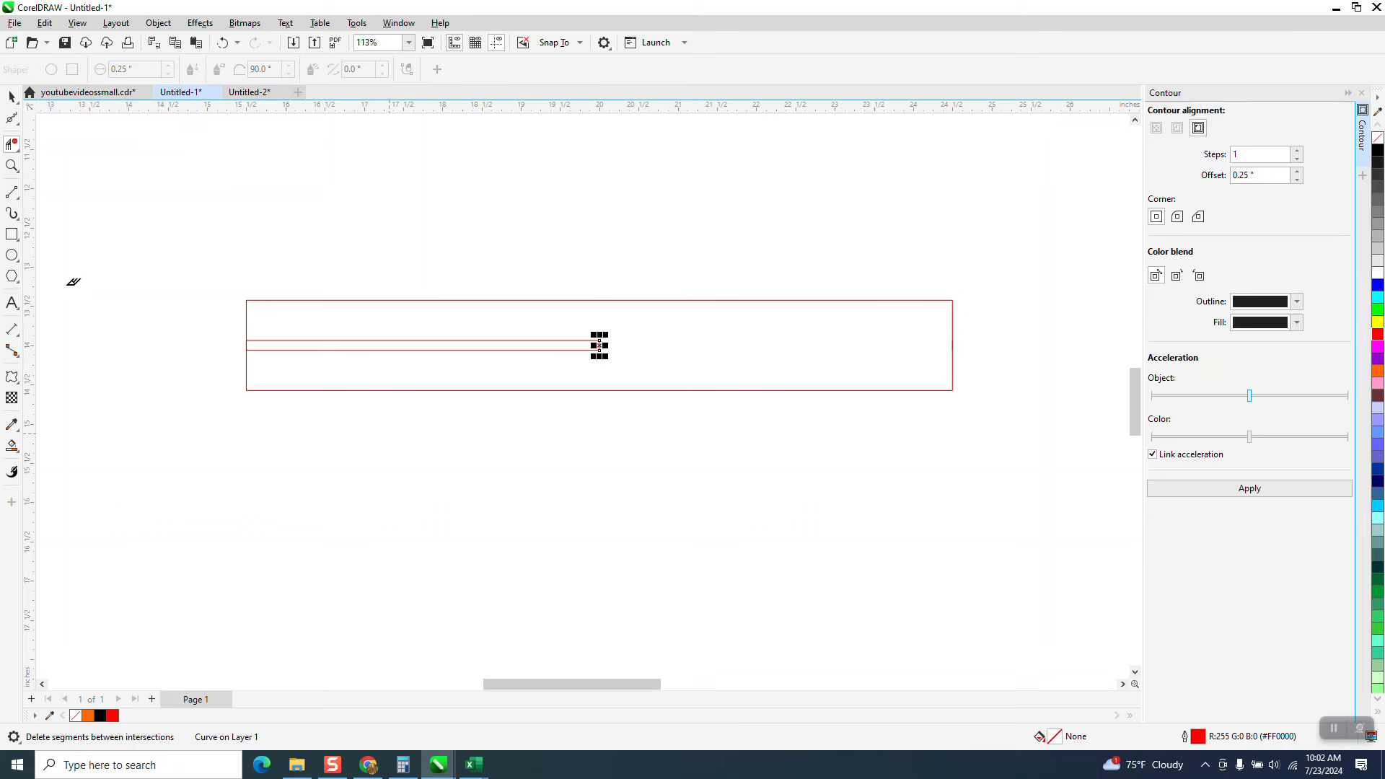
click(248, 345)
key(space)
scroll(470, 362, down, 1)
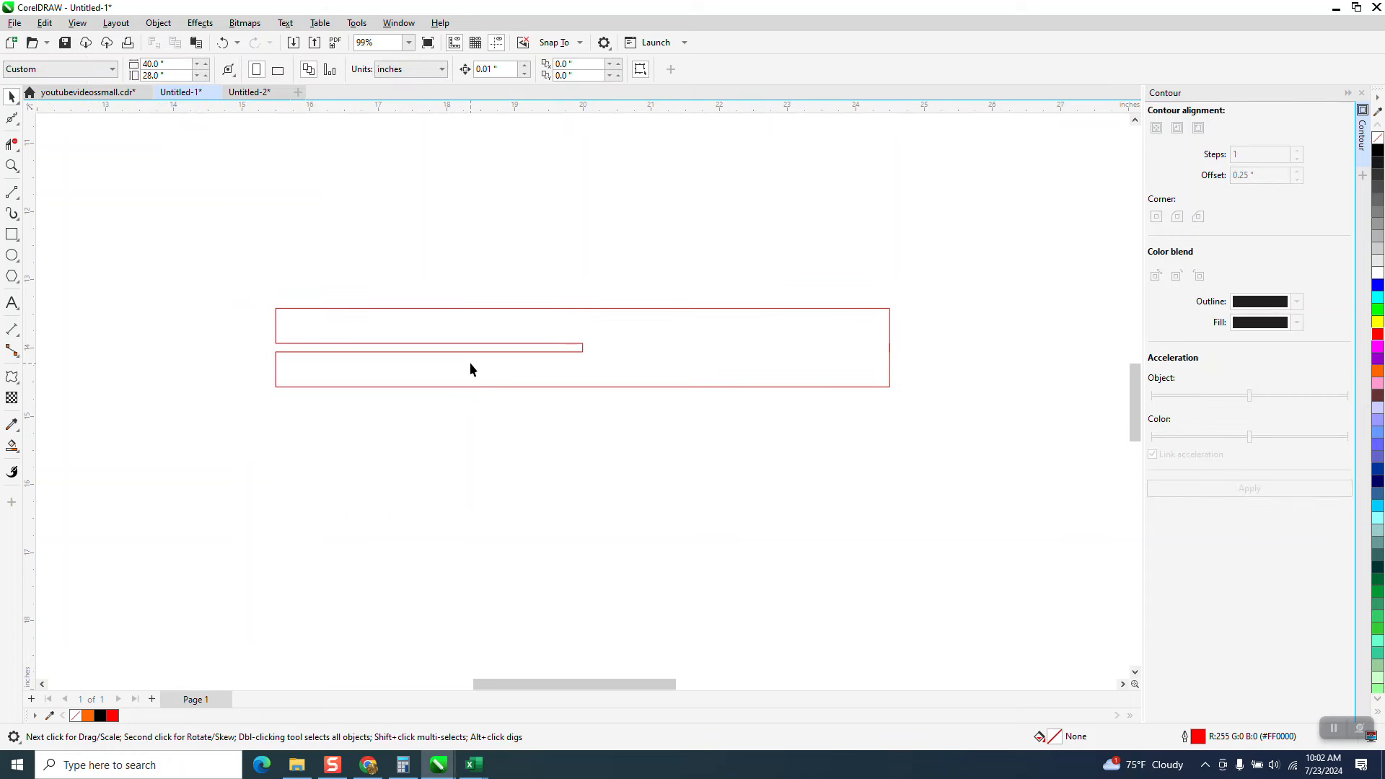
Create a Smart Fill shape of the slotted handle, move it below the original, and give it no fill and a black outline.
click(435, 328)
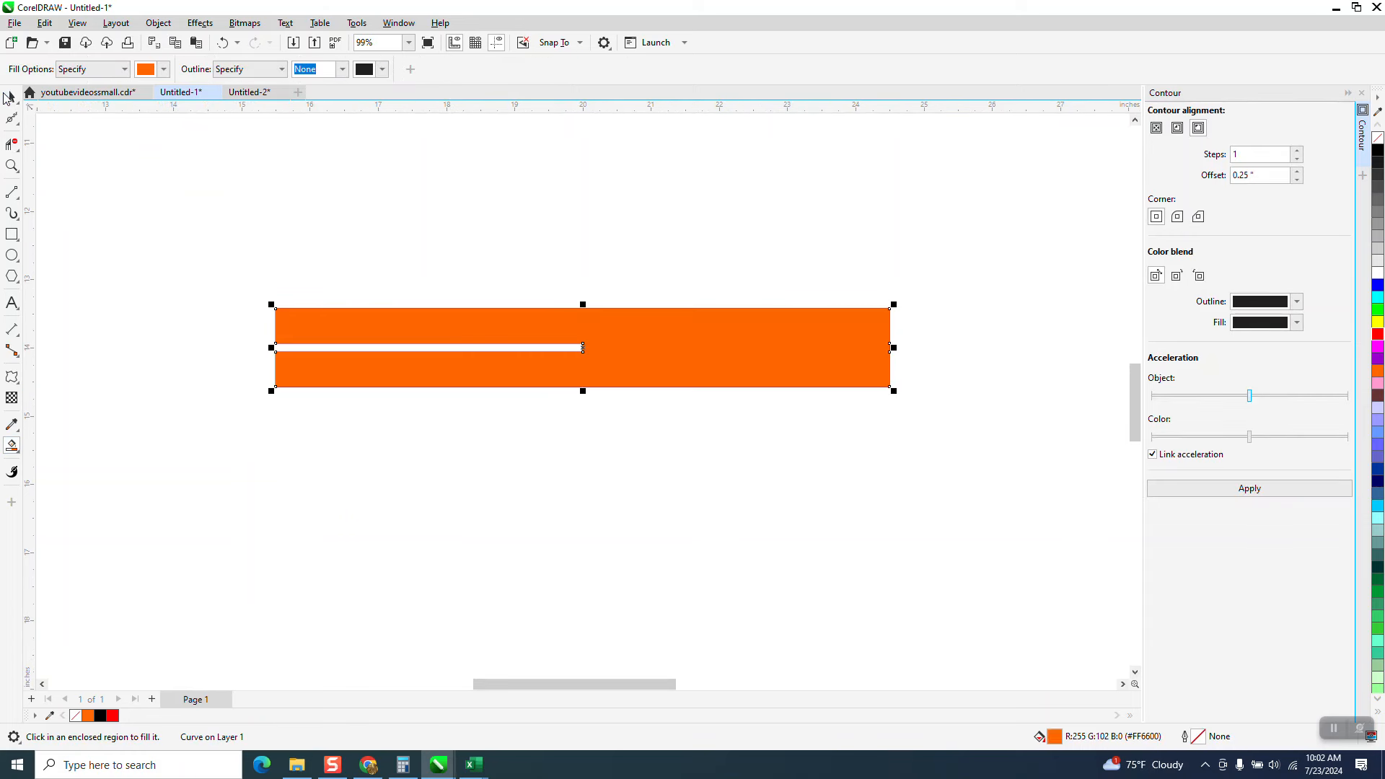
drag(644, 371, 644, 480)
click(1378, 137)
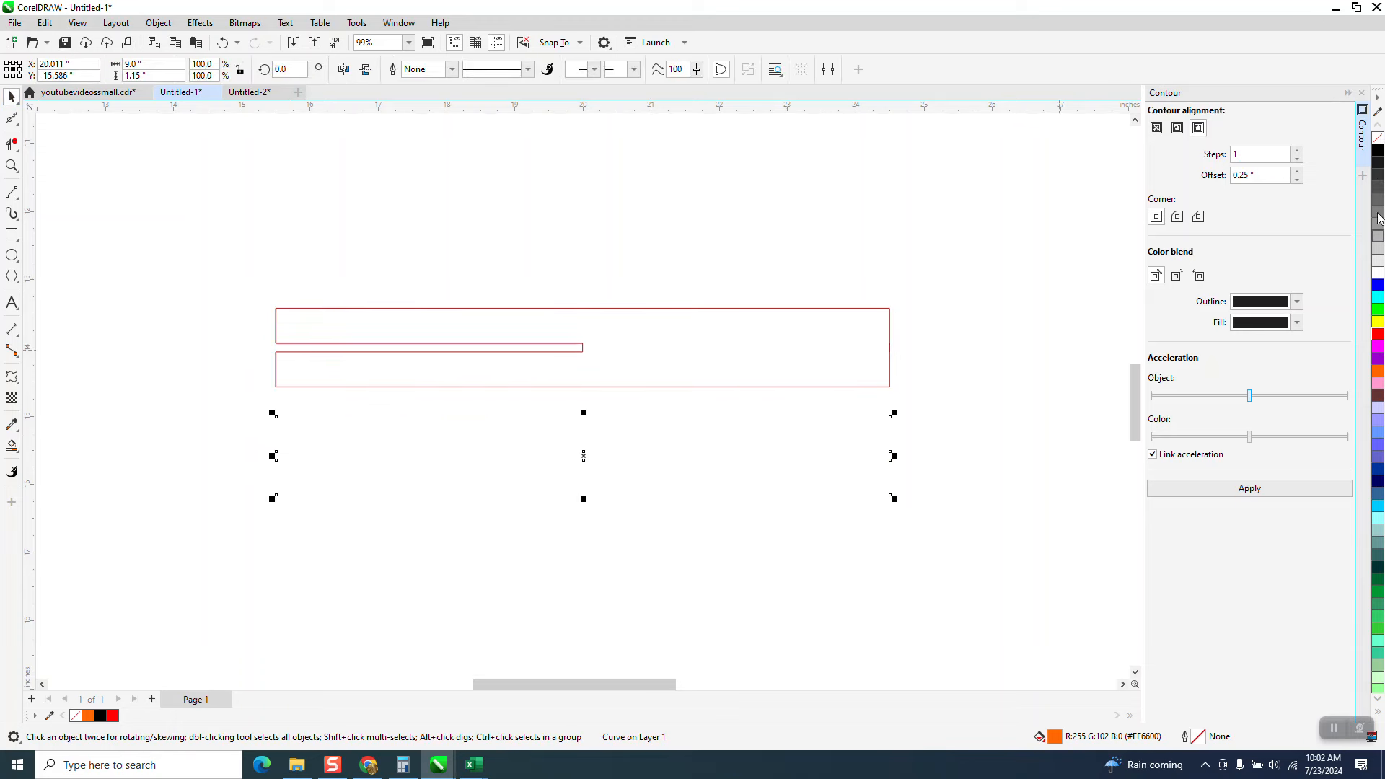
right_click(1378, 151)
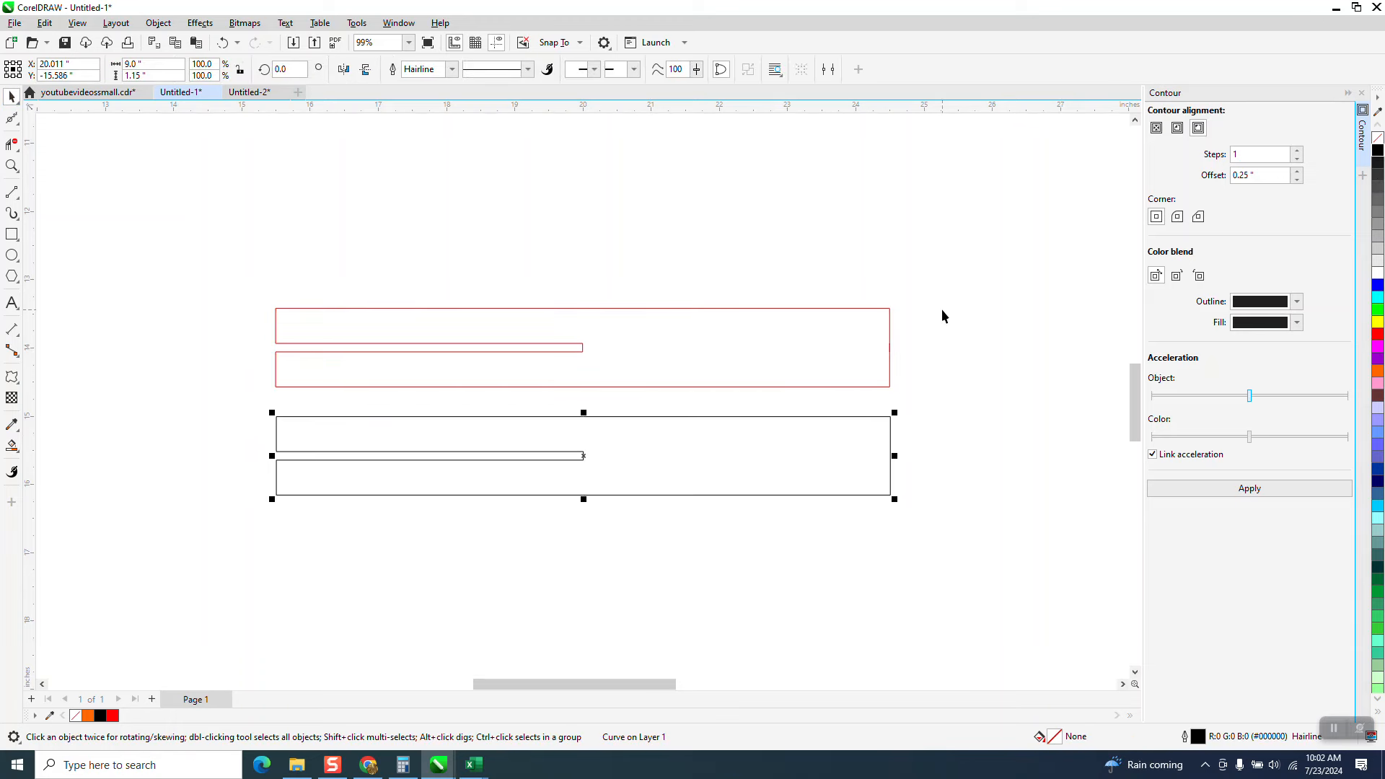
Duplicate the black handle piece just beneath it, outline the copy in red, and mirror it horizontally so its slot faces right.
drag(590, 467, 587, 561)
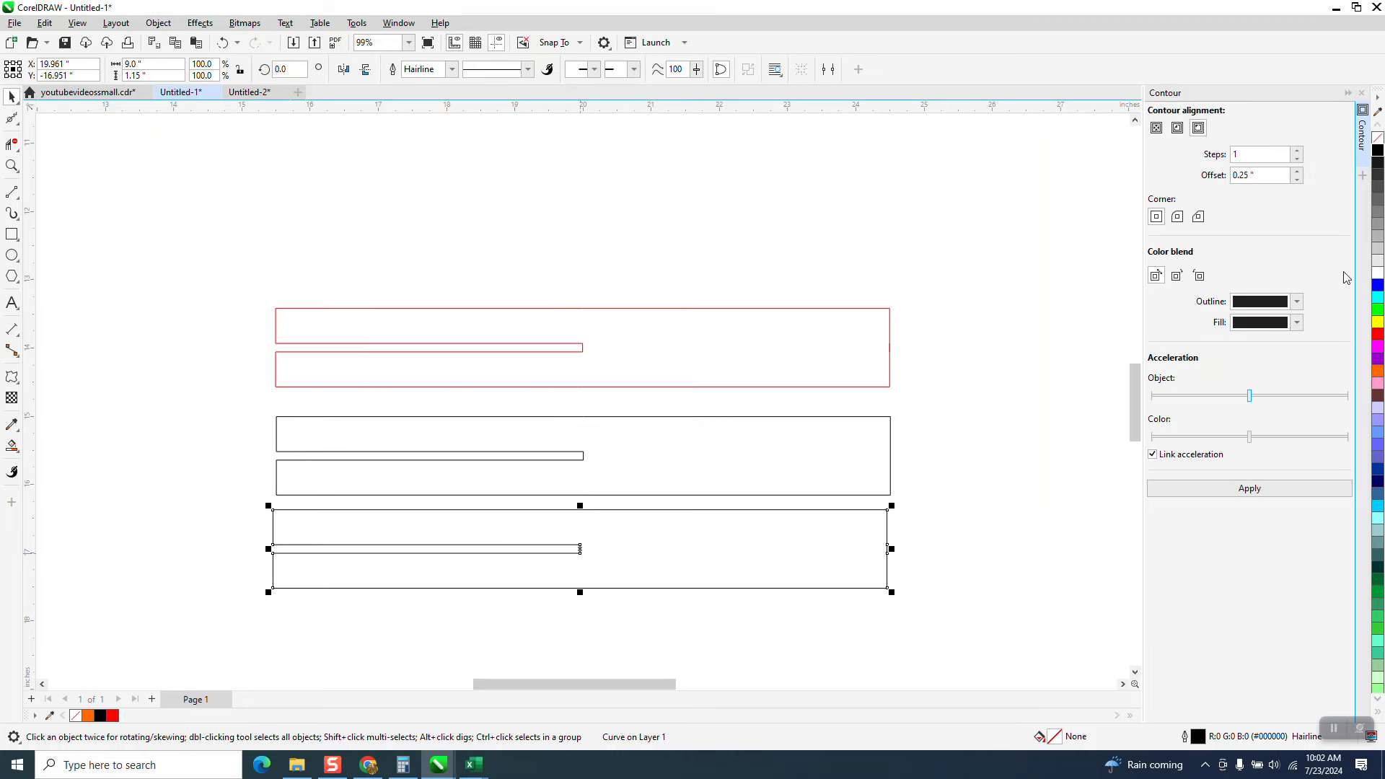
right_click(1378, 336)
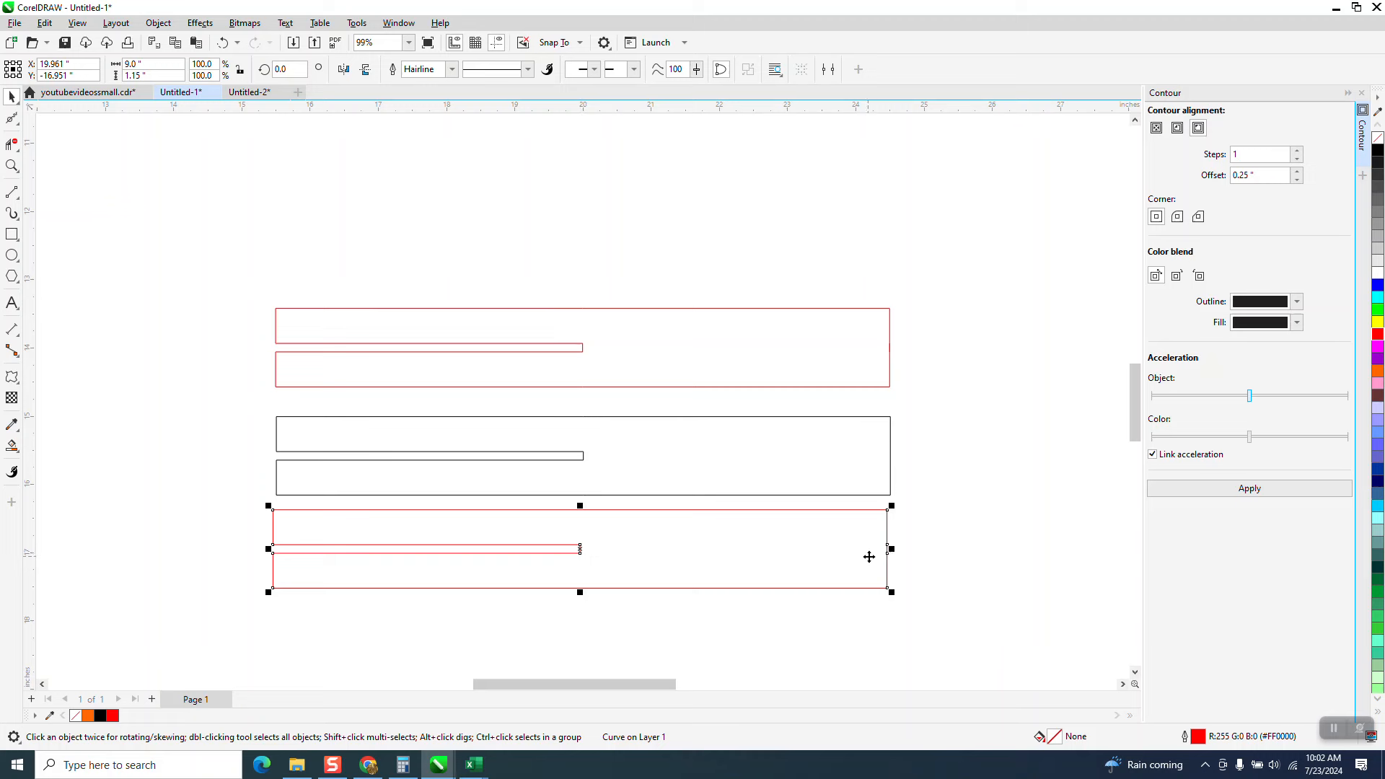
click(344, 70)
mouse_move(581, 550)
mouse_down()
mouse_move(594, 473)
mouse_move(581, 458)
mouse_move(563, 551)
mouse_move(559, 540)
mouse_up()
scroll(547, 456, down, 1)
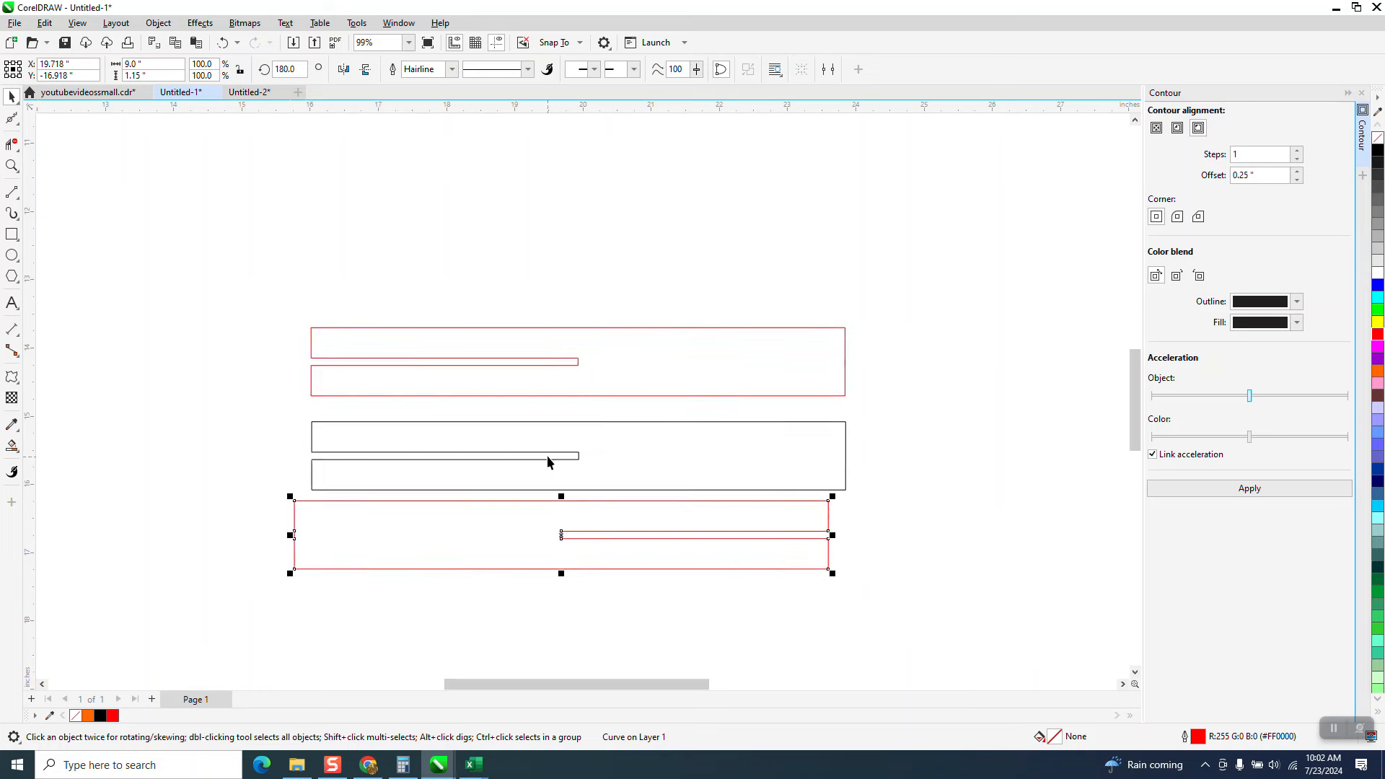
Change the black slotted handle piece's outline to red.
key(Escape)
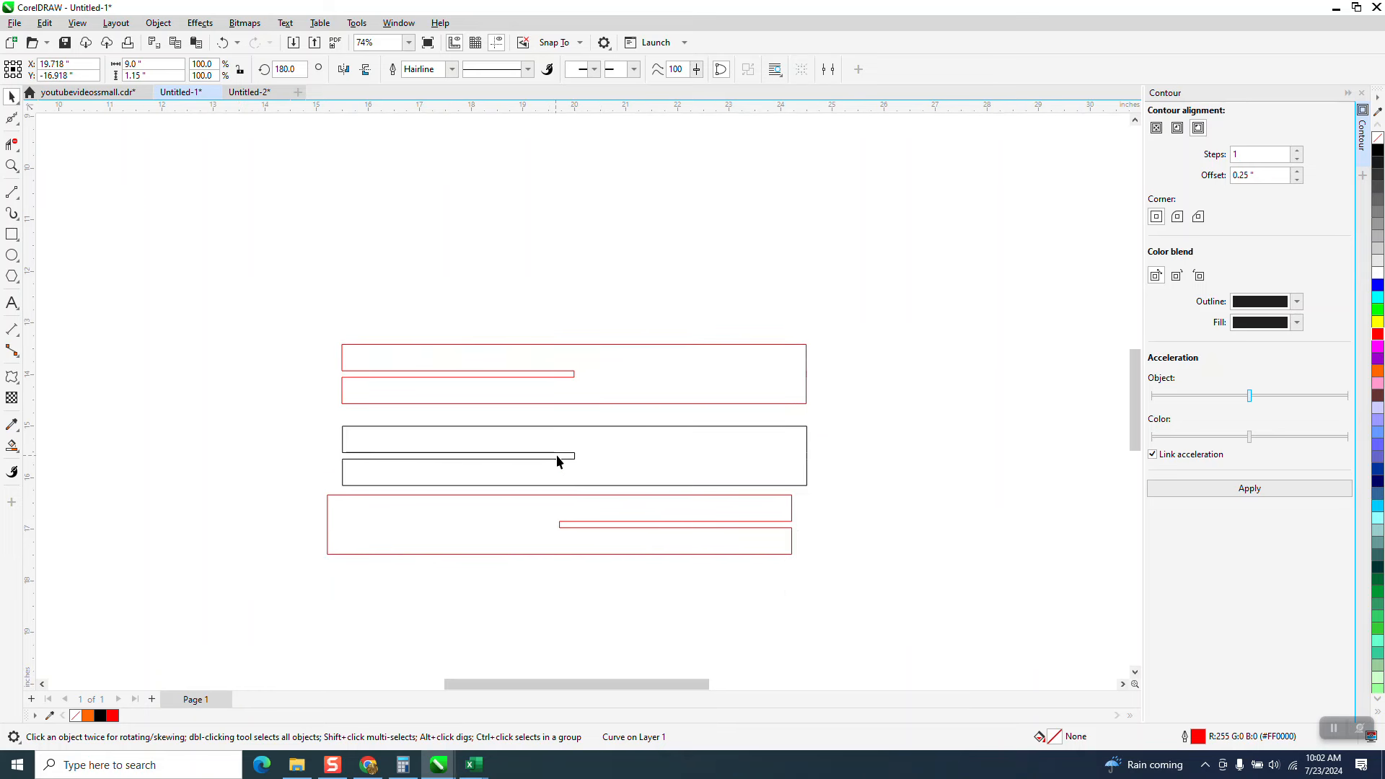
click(1379, 334)
click(778, 471)
click(807, 456)
right_click(1375, 337)
Delete the original handle rectangle and the leftover slot segments above the two finished handle pieces.
click(730, 361)
key(Delete)
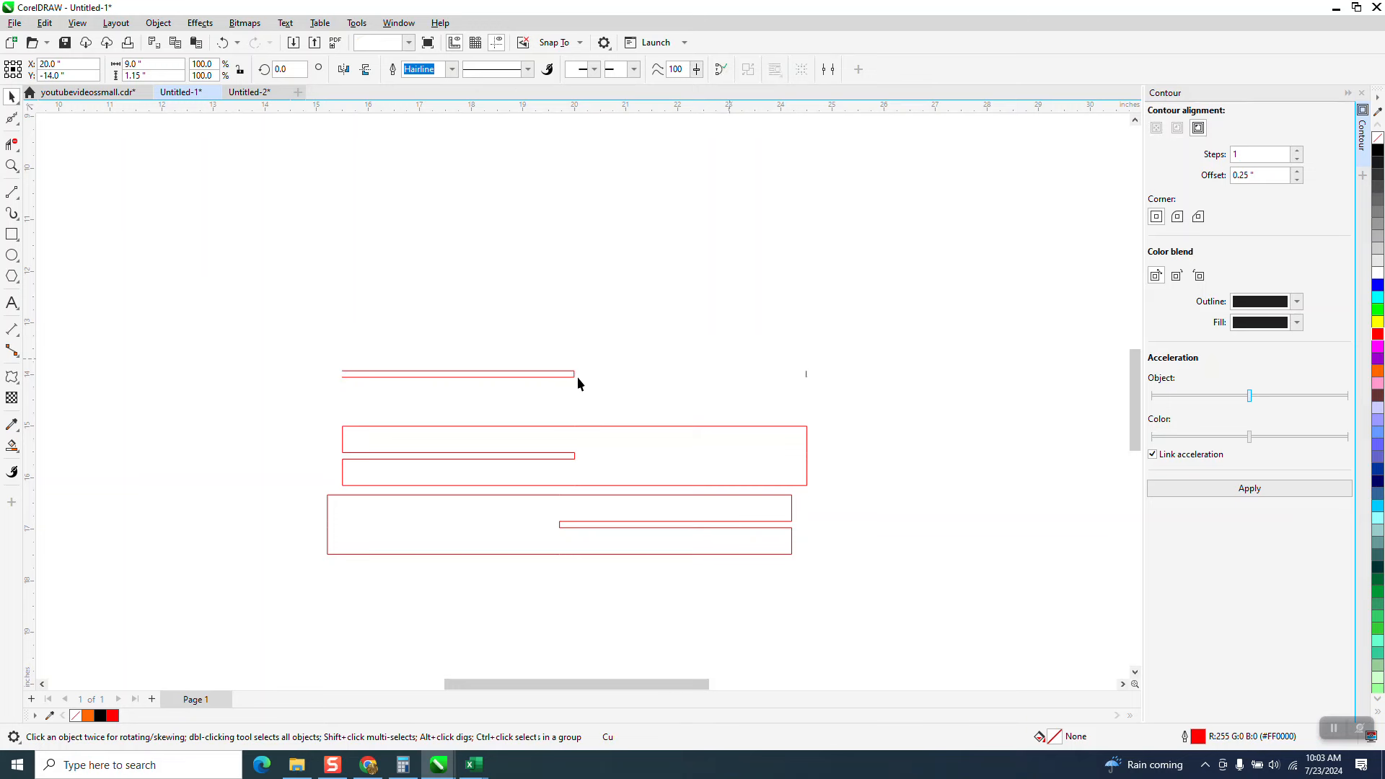
click(568, 381)
click(570, 377)
key(Delete)
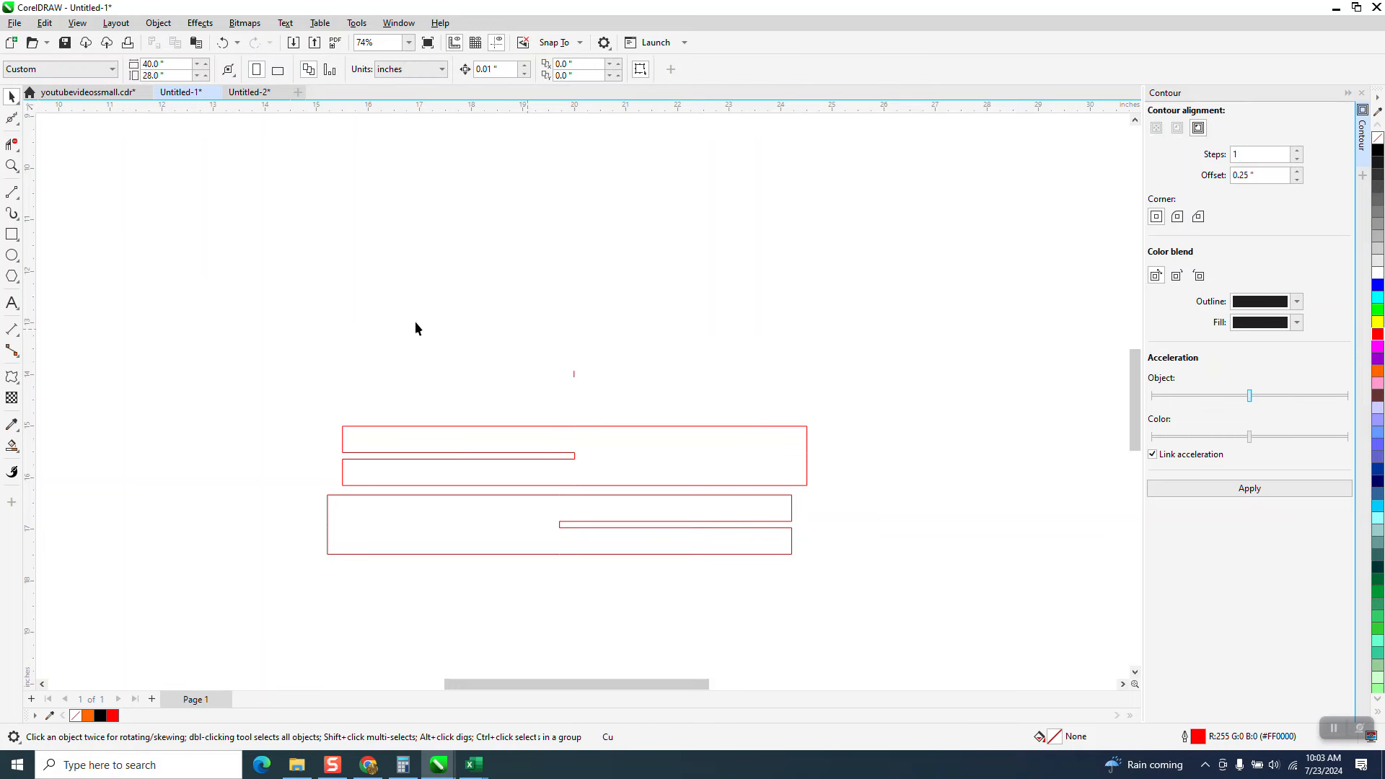
drag(297, 278, 822, 415)
key(Delete)
Select both slotted handle pieces together and rotate them 90 degrees.
scroll(685, 347, down, 3)
scroll(581, 386, down, 3)
drag(872, 552, 435, 324)
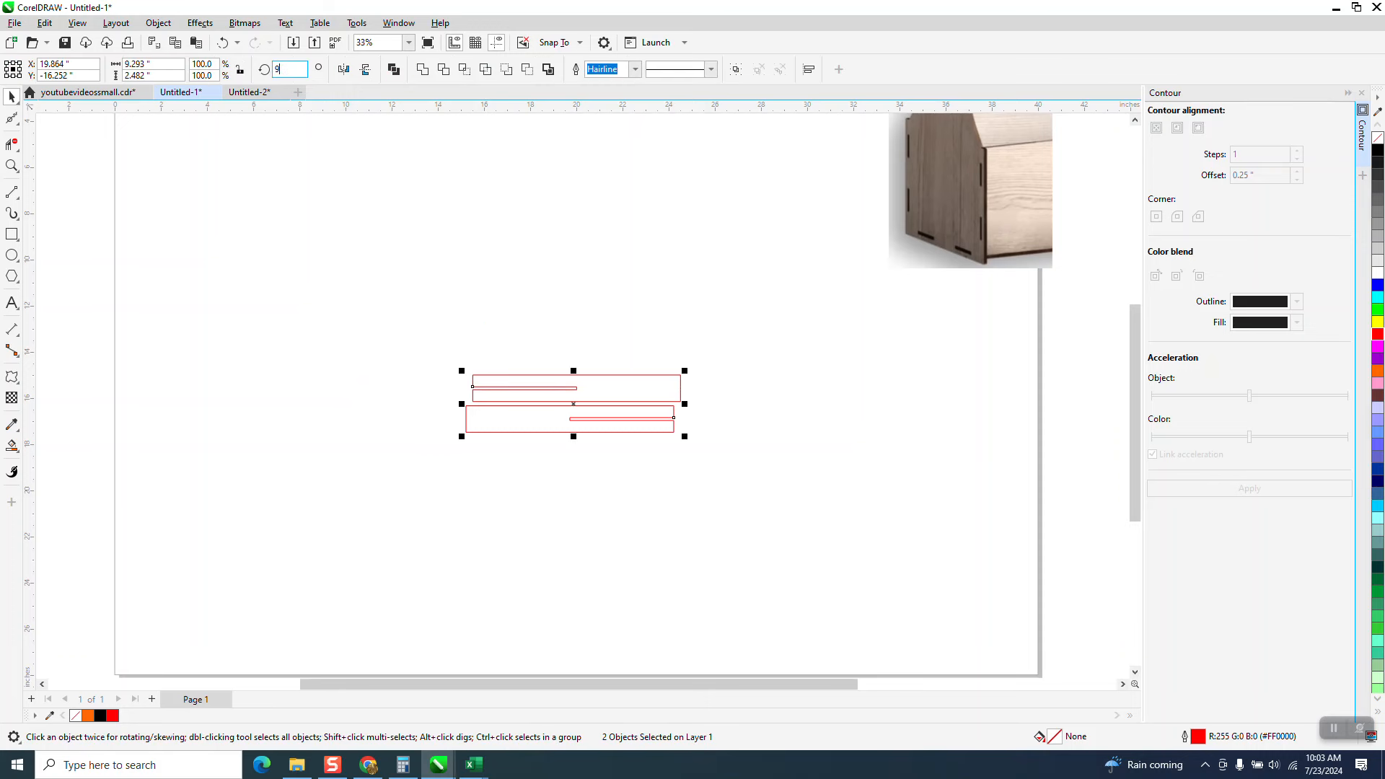
text(90)
key(Return)
scroll(647, 278, down, 3)
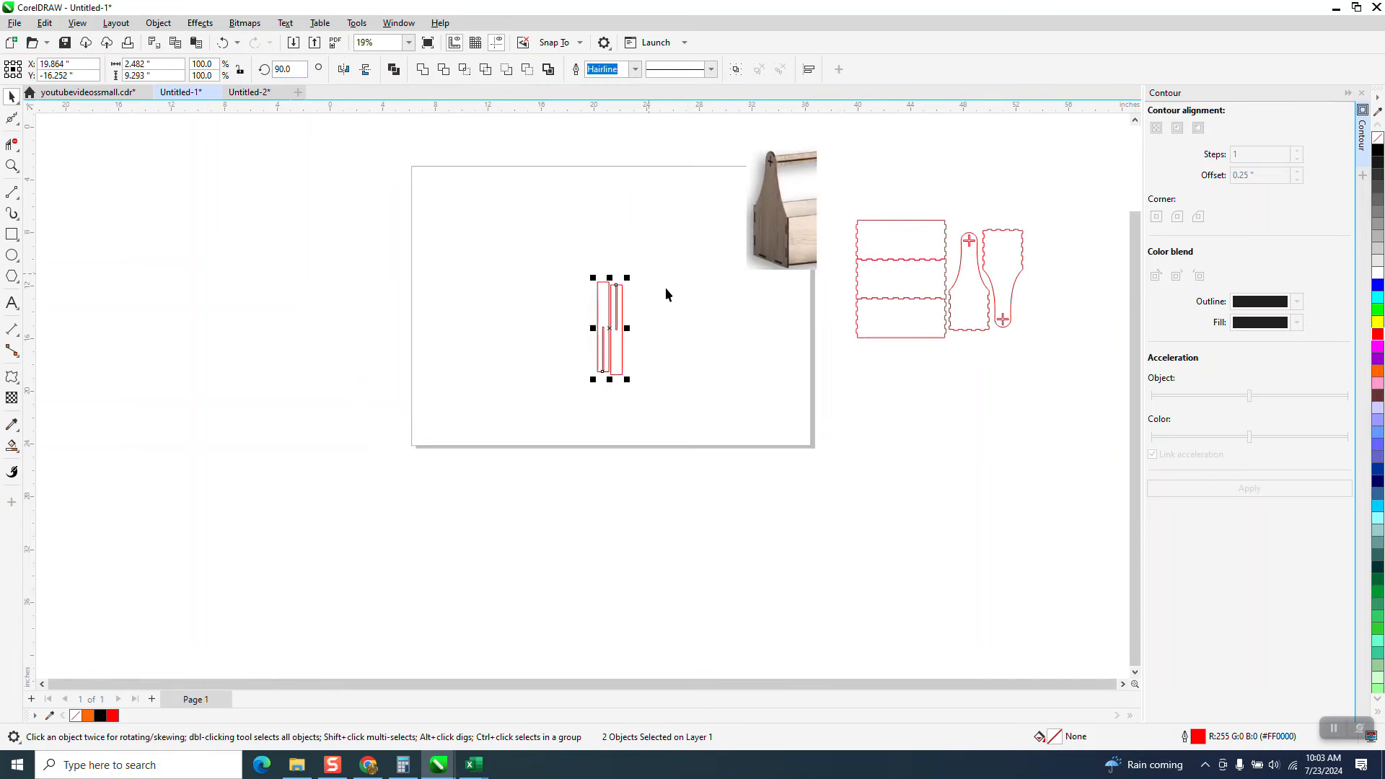
Place the handle pieces just left of the box side panels and move the toolbox photo below the end panels.
drag(629, 324, 839, 275)
drag(767, 219, 994, 440)
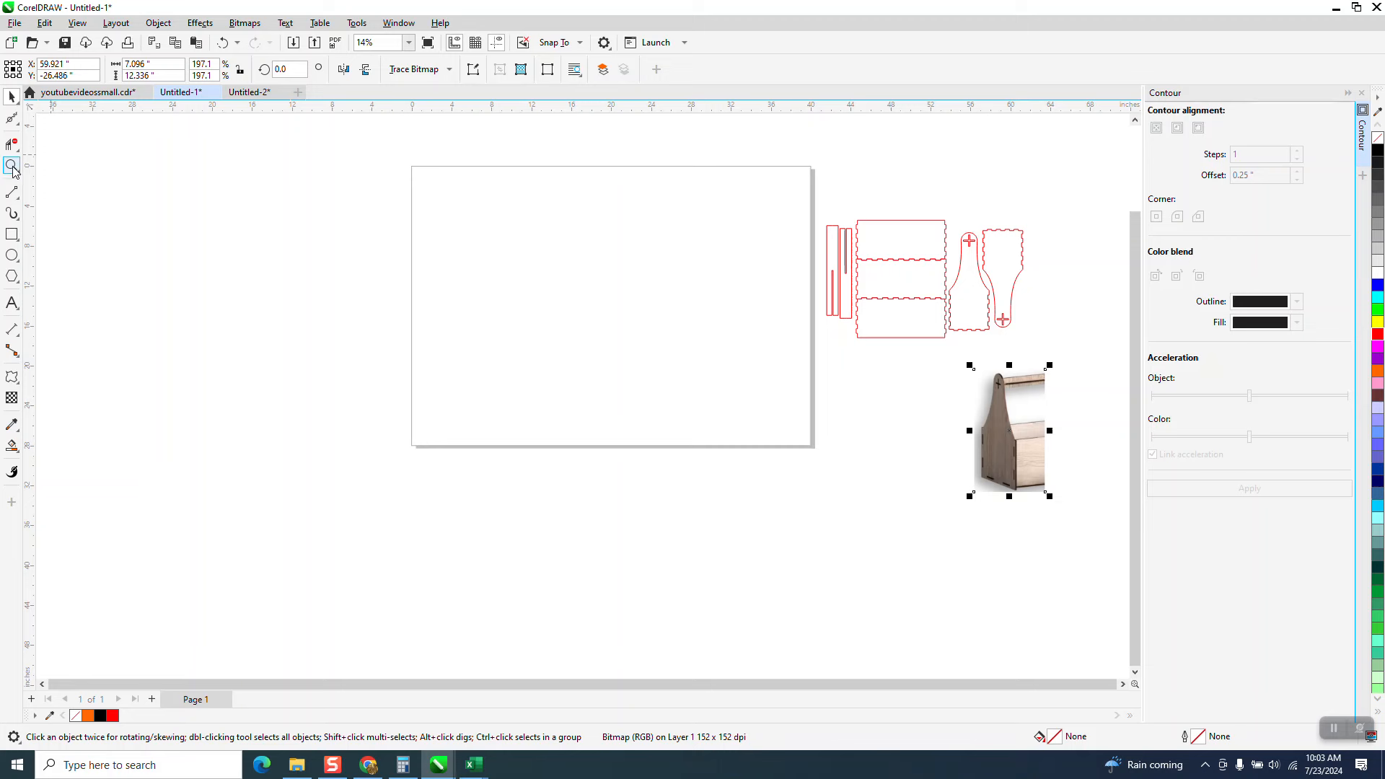
Examine the handle pieces' slots, the end panels' cross cutouts, and the handle joint in the toolbox reference photo.
key(z)
drag(812, 201, 1026, 338)
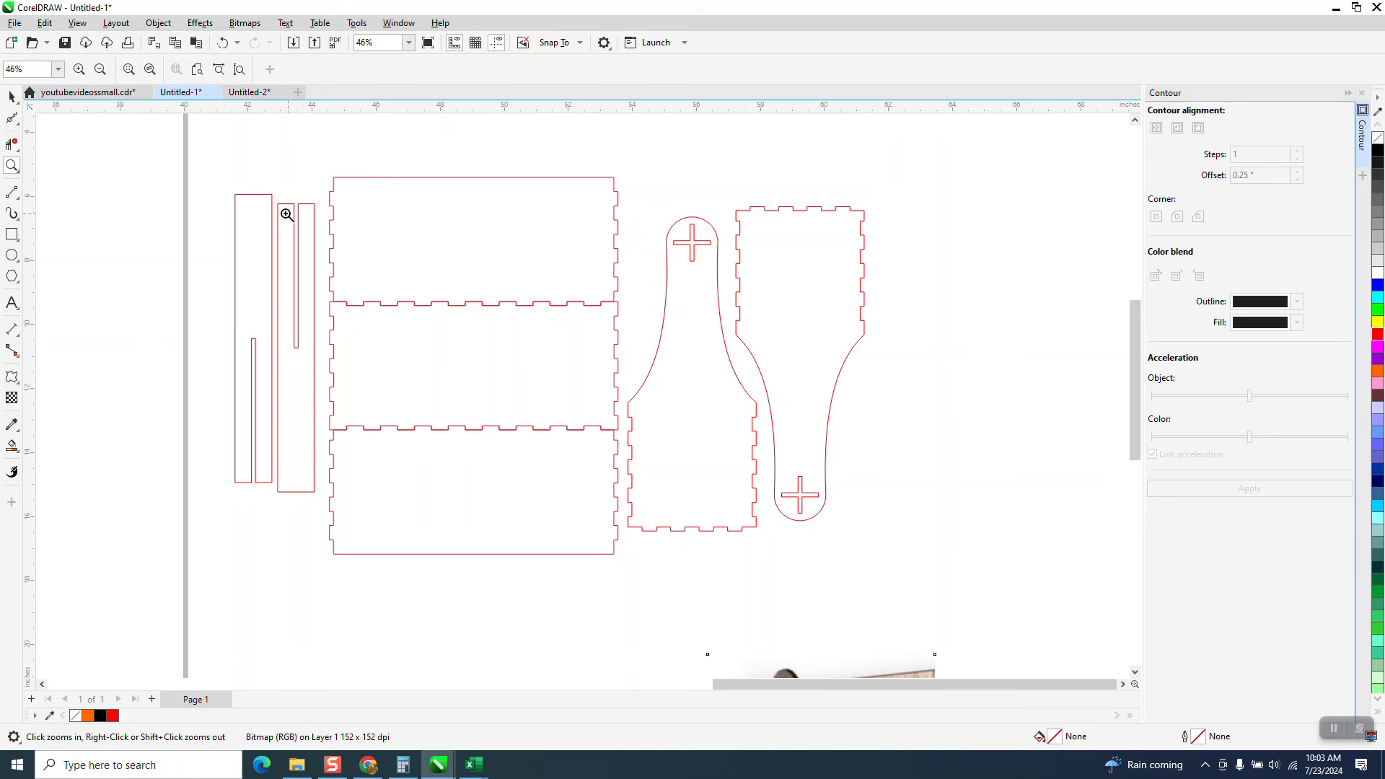
drag(277, 194, 331, 230)
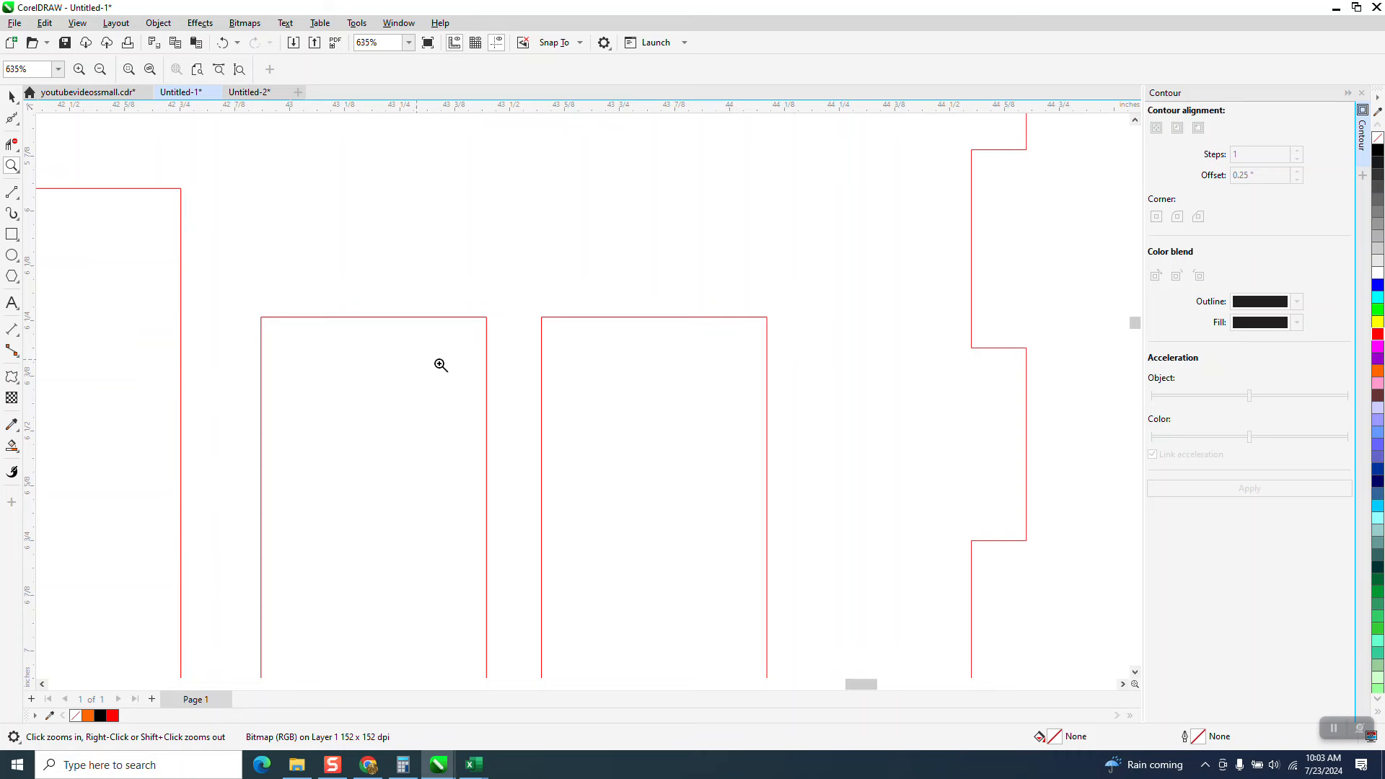
right_click(577, 326)
scroll(570, 325, down, 5)
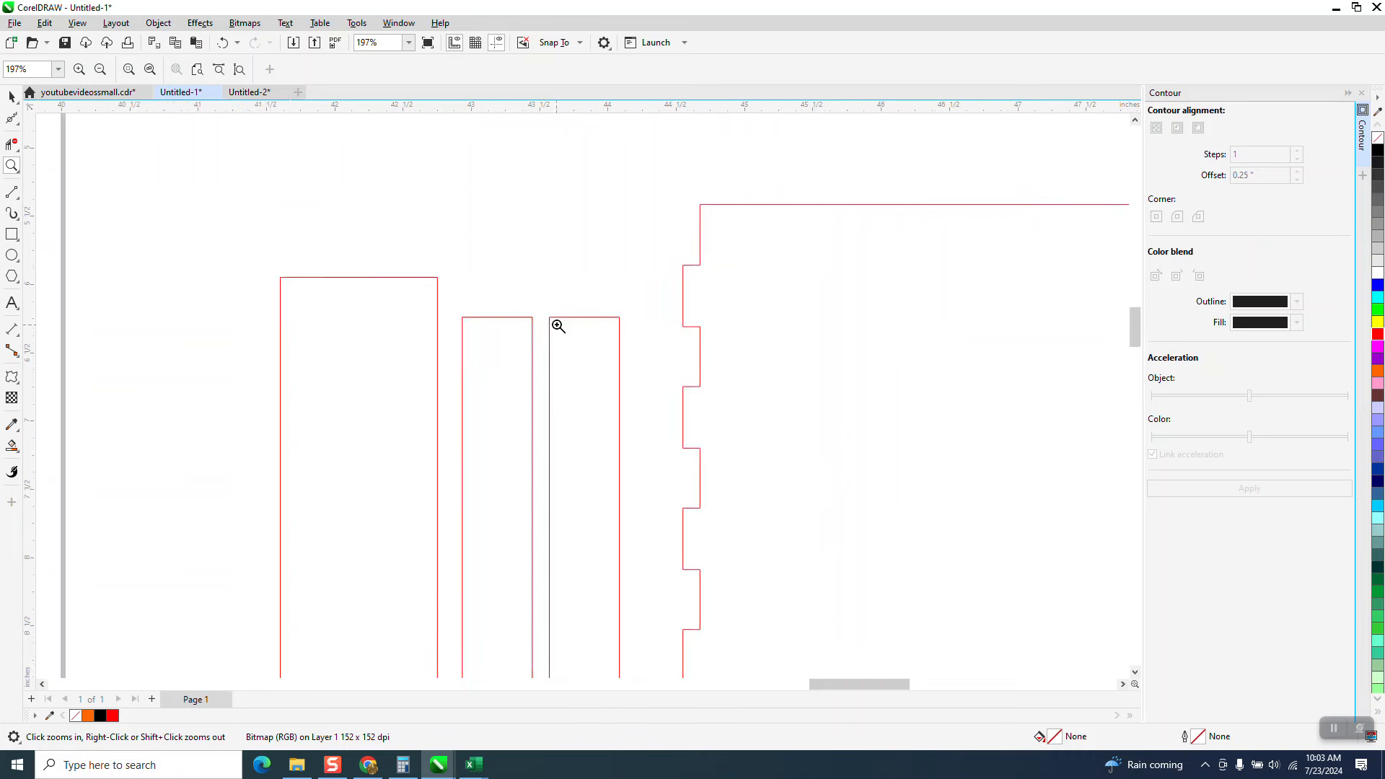
scroll(554, 329, down, 1)
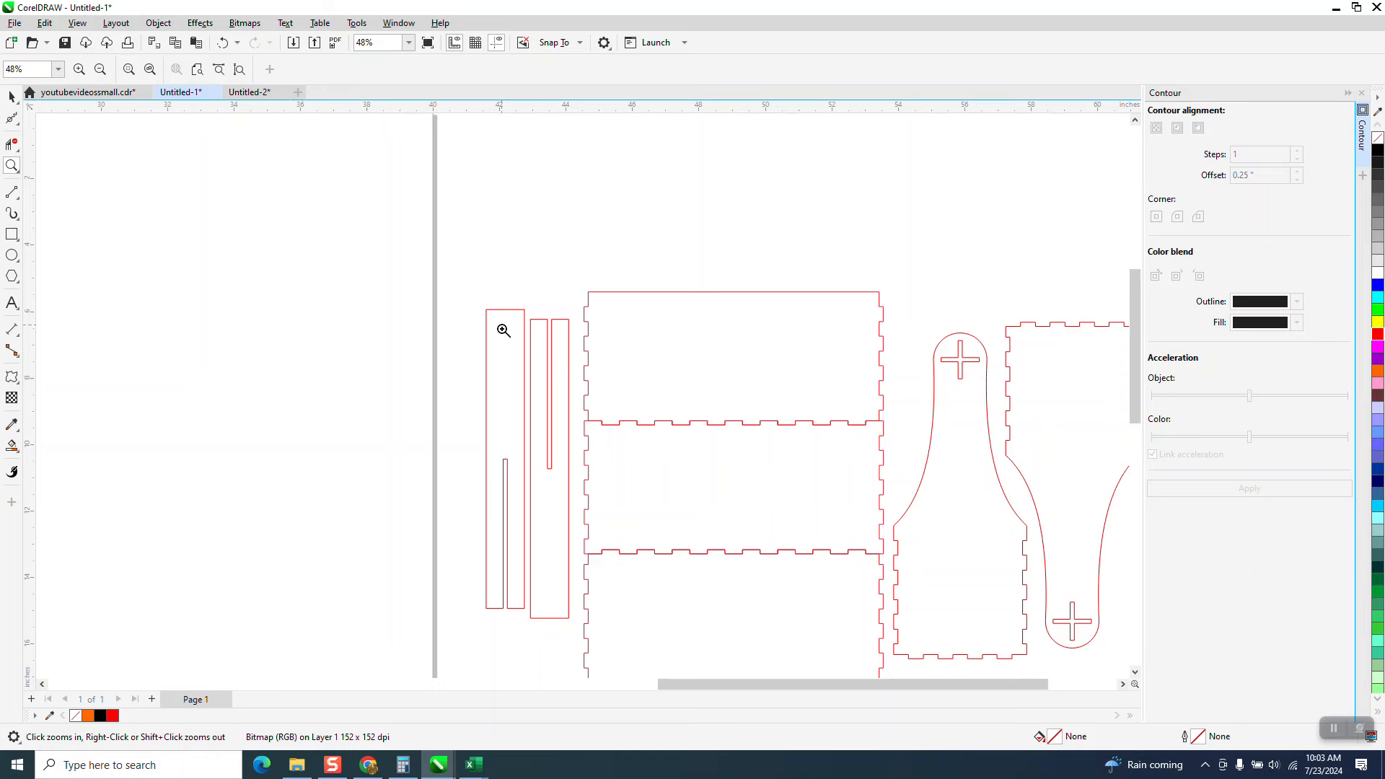
scroll(950, 351, down, 1)
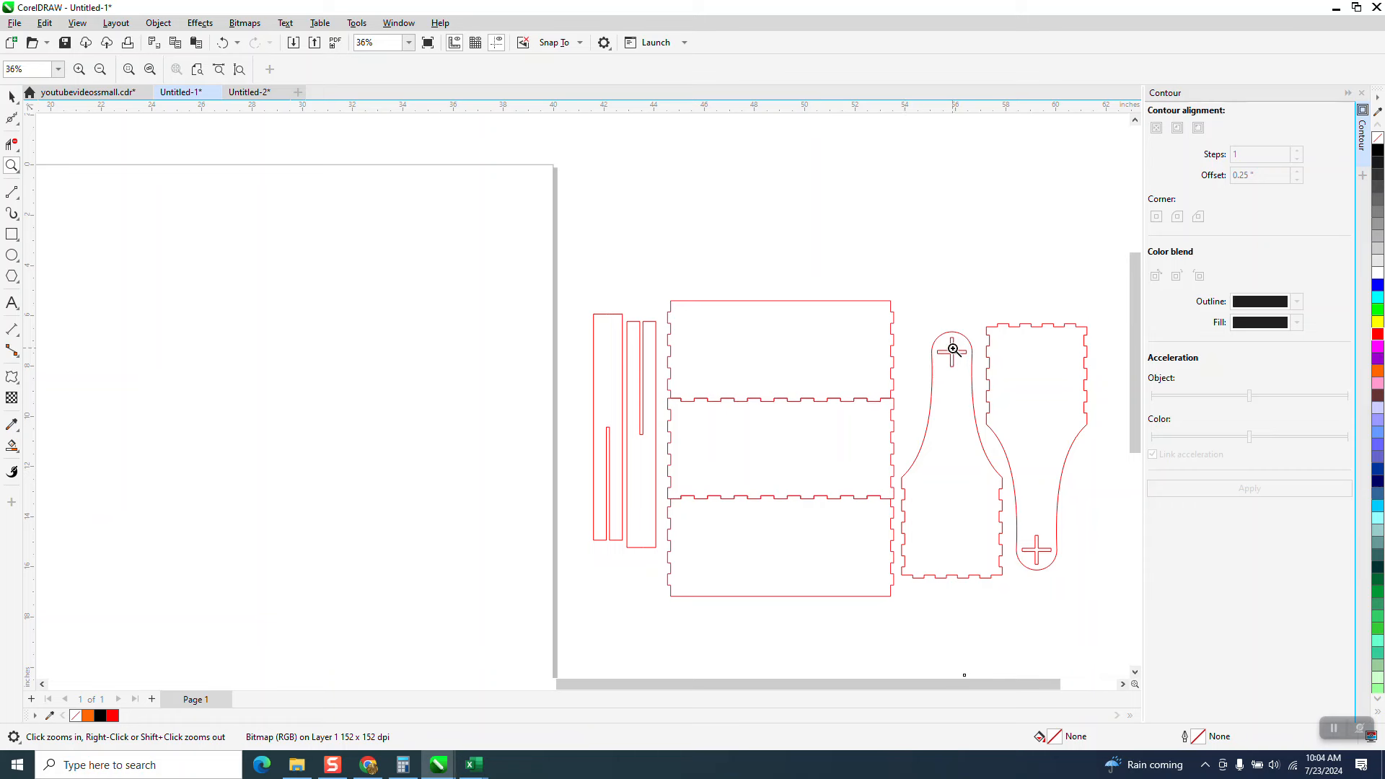
drag(933, 304, 1115, 575)
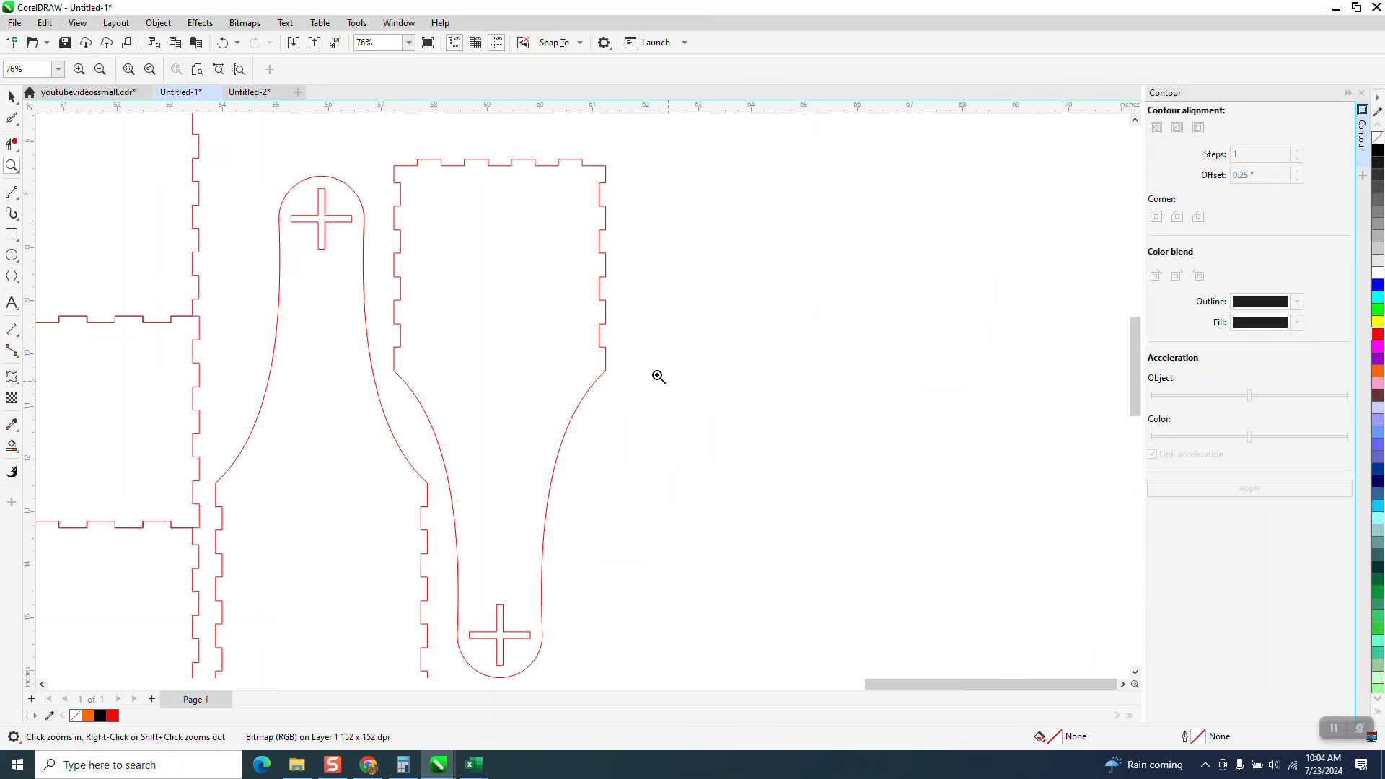
right_click(619, 339)
right_click(654, 339)
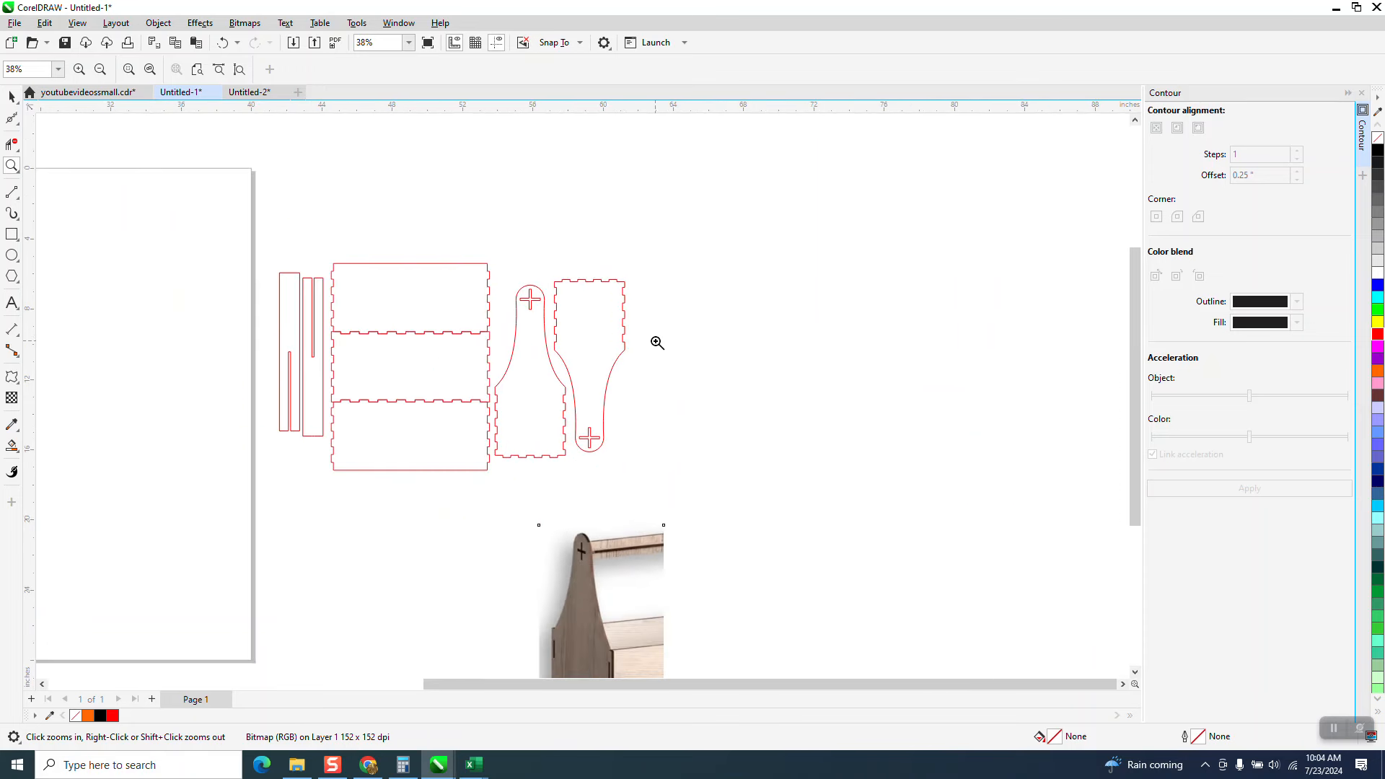
right_click(631, 469)
drag(593, 497, 697, 632)
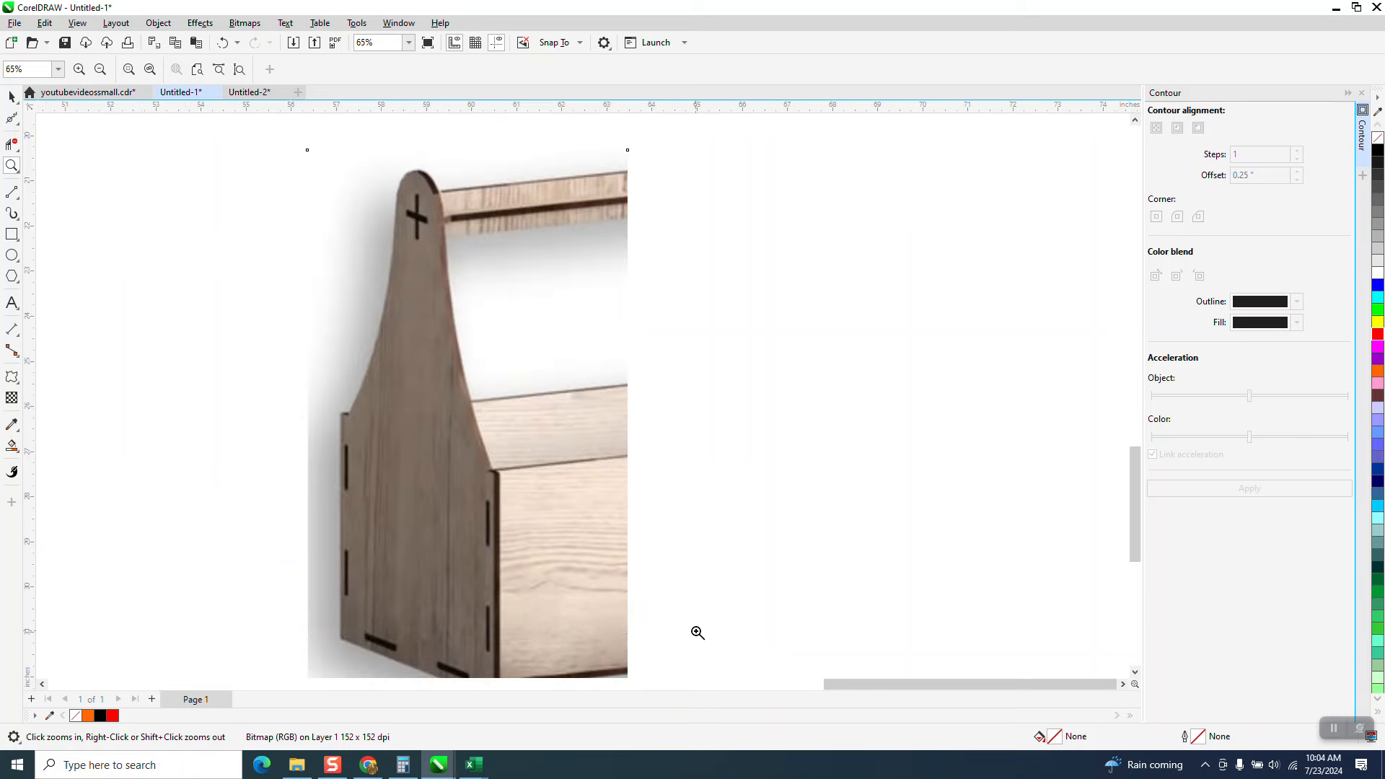